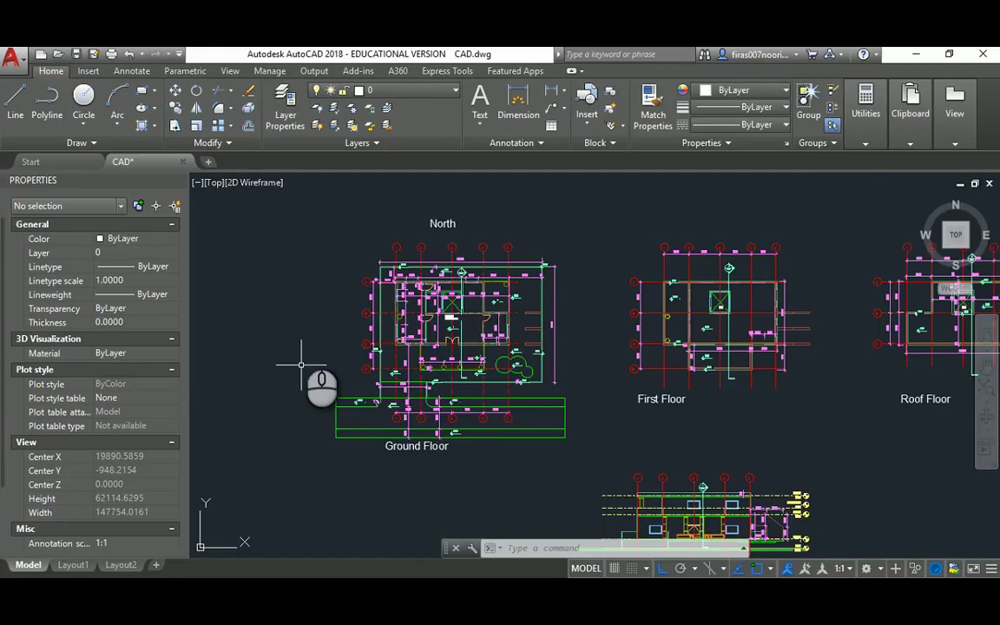
- Examine the ground, first and roof floor plans and the South Elevation in the CAD drawing
scroll(330, 314, up, 3)
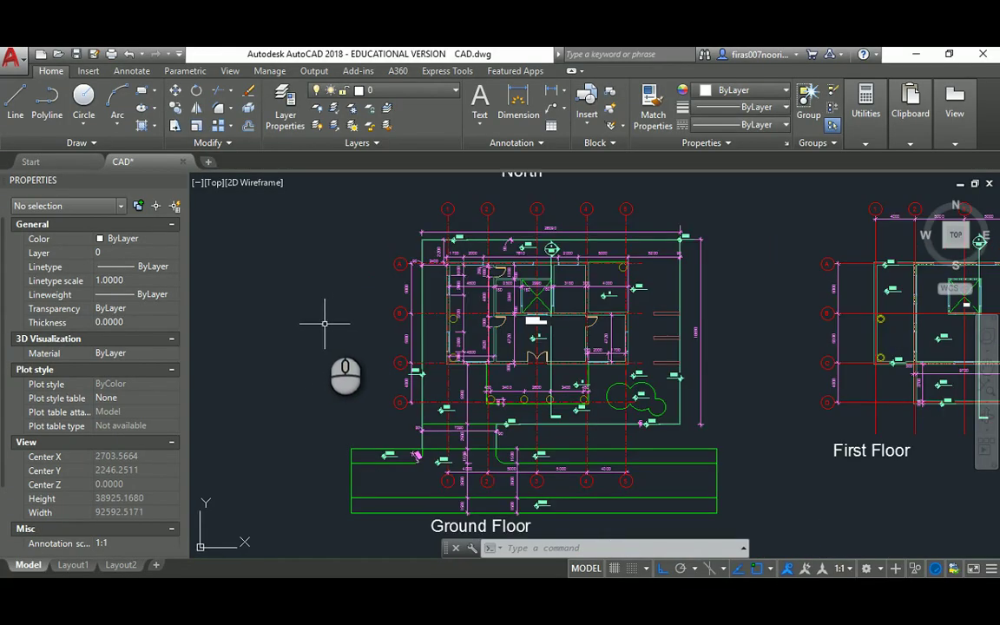
middle_drag(335, 335, 355, 352)
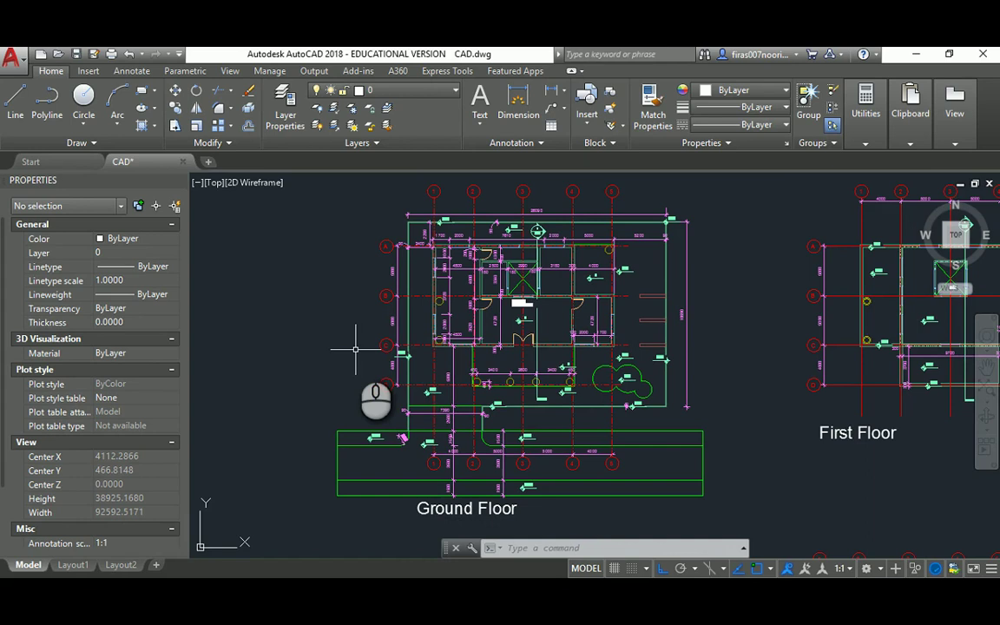
scroll(522, 359, up, 4)
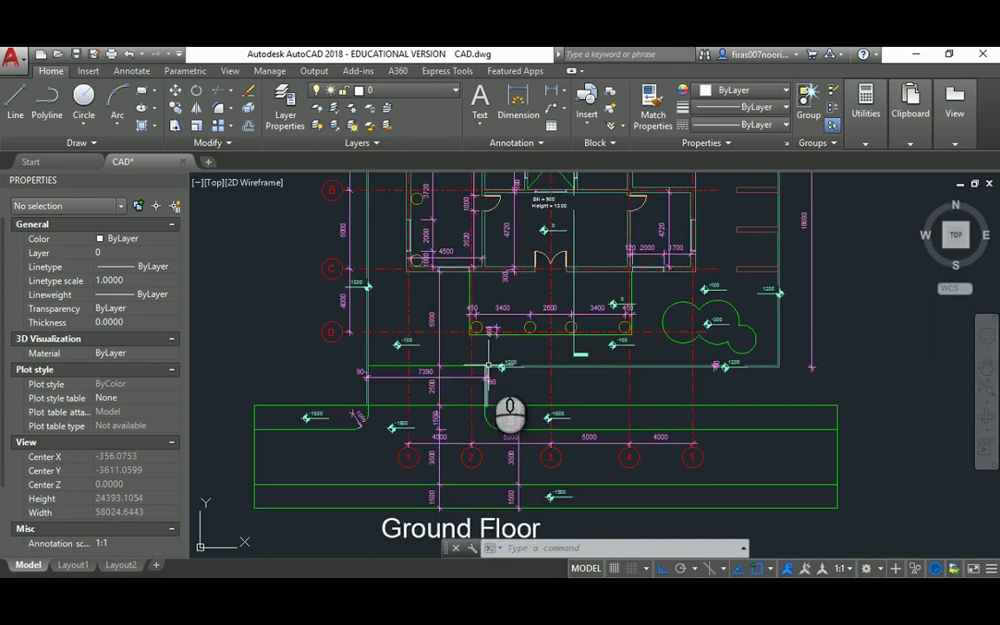
middle_drag(522, 340, 514, 374)
scroll(514, 374, down, 2)
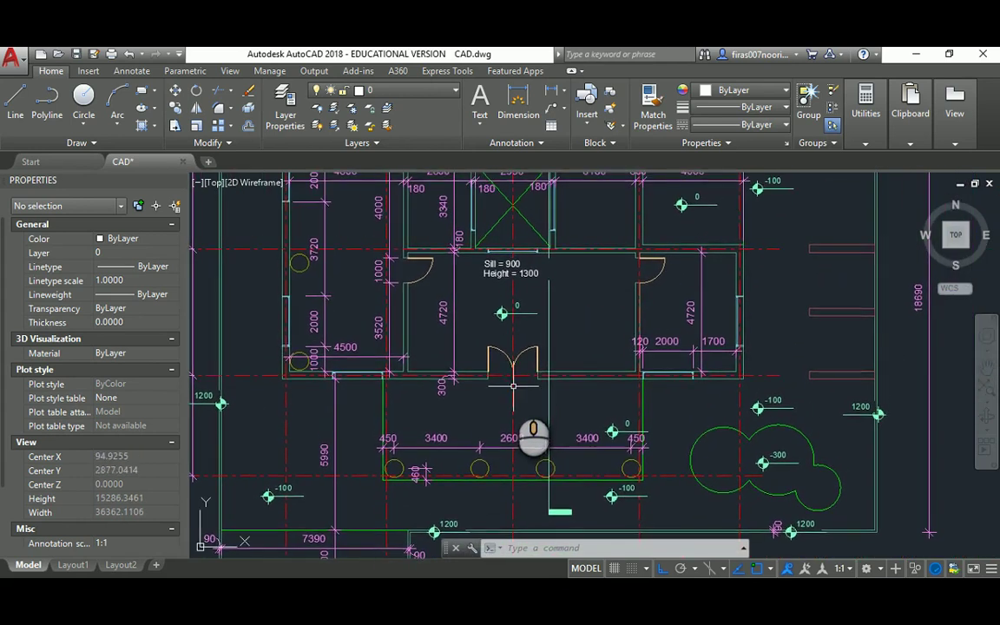
middle_drag(806, 330, 368, 335)
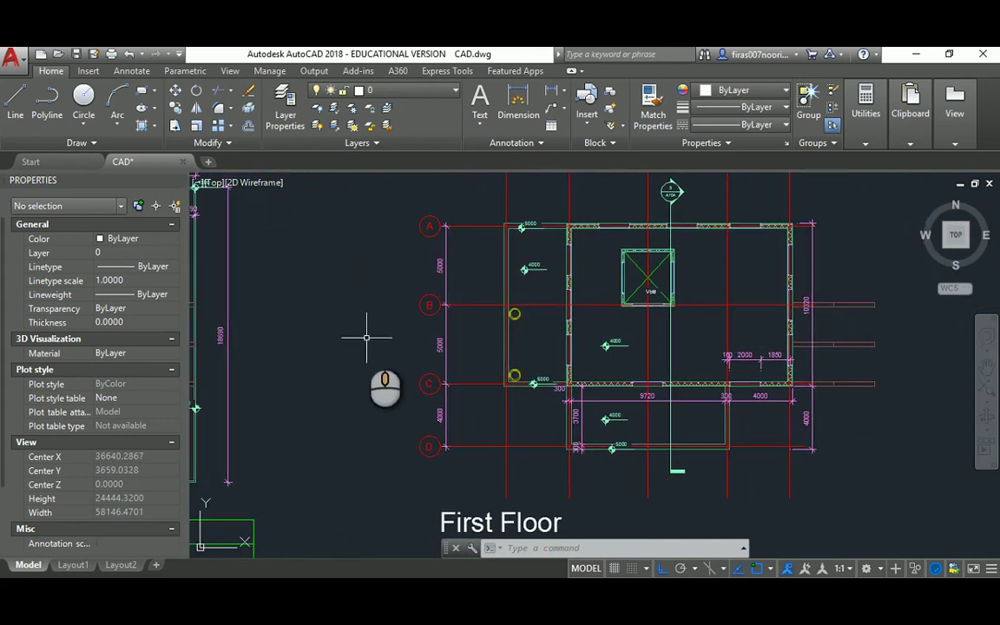
scroll(357, 335, down, 4)
scroll(696, 310, up, 2)
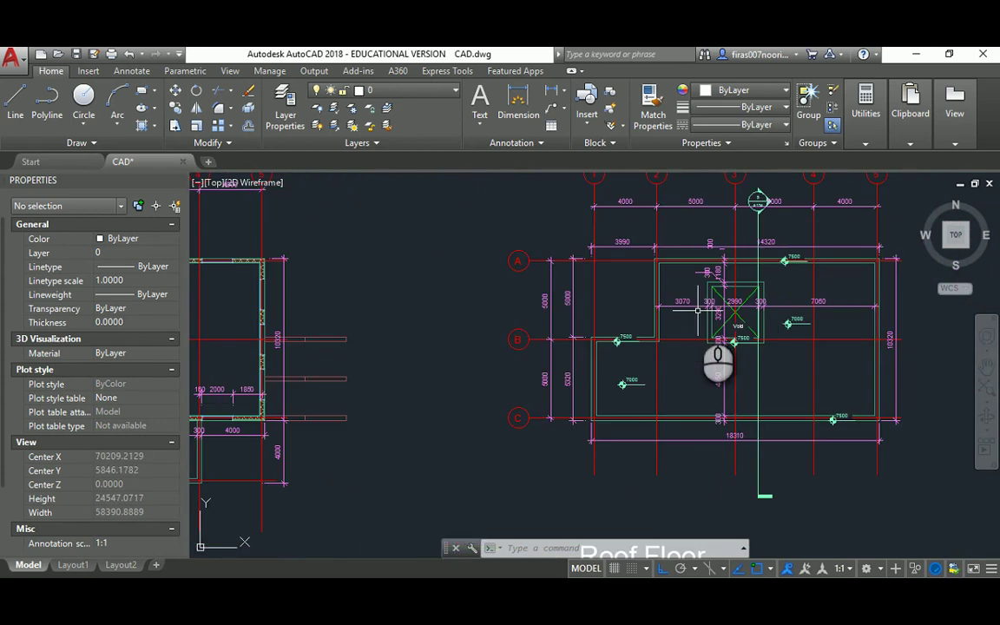
scroll(695, 312, down, 1)
scroll(582, 379, down, 5)
scroll(582, 416, up, 10)
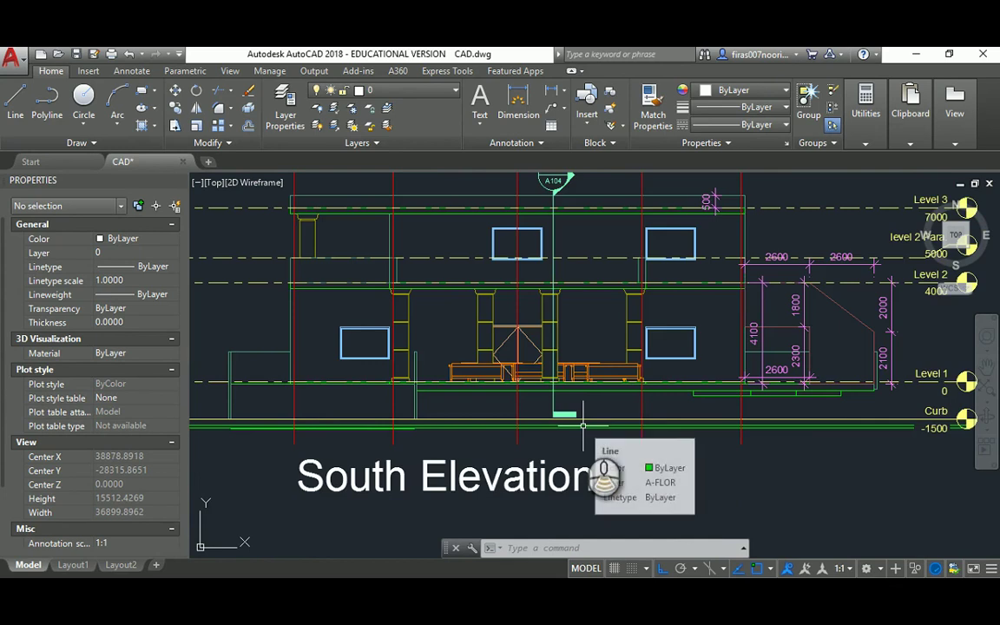
scroll(582, 426, down, 2)
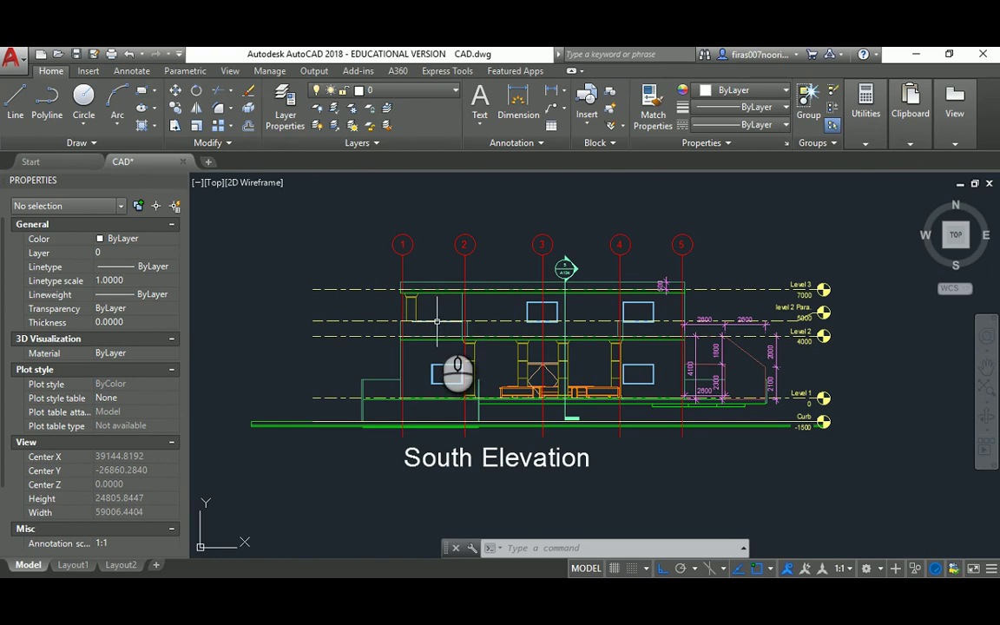
- Review the first floor and roof floor plans again and return to the ground floor plan
middle_drag(341, 227, 351, 339)
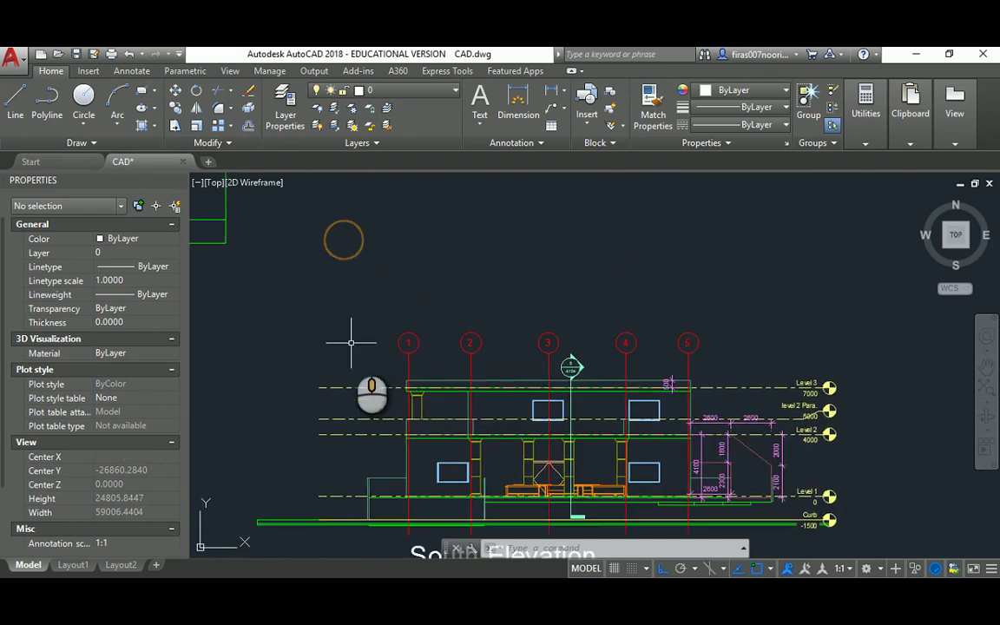
scroll(355, 361, down, 5)
scroll(364, 282, up, 3)
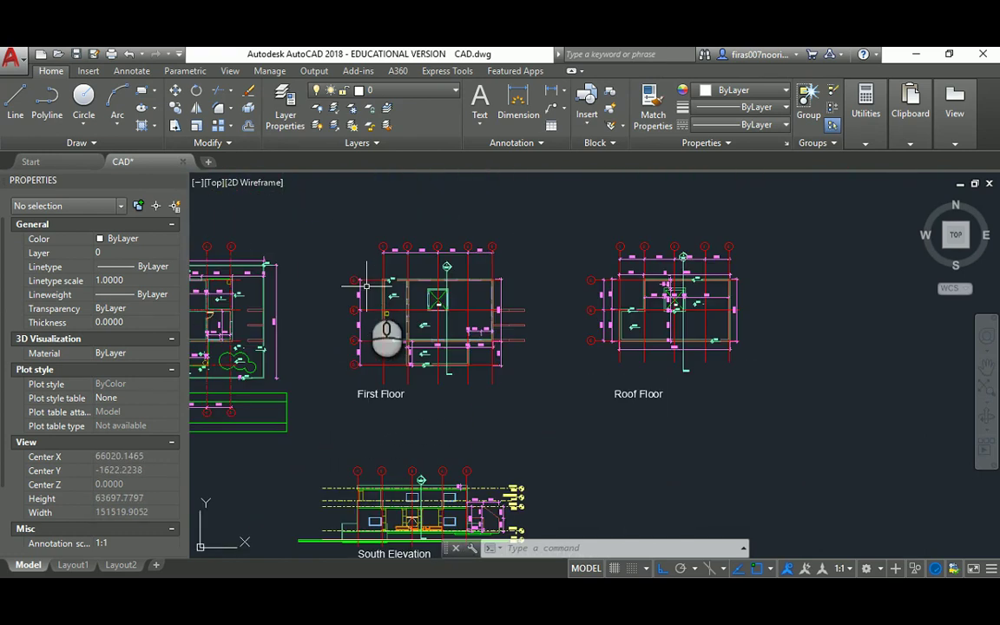
scroll(666, 281, down, 1)
scroll(731, 280, up, 2)
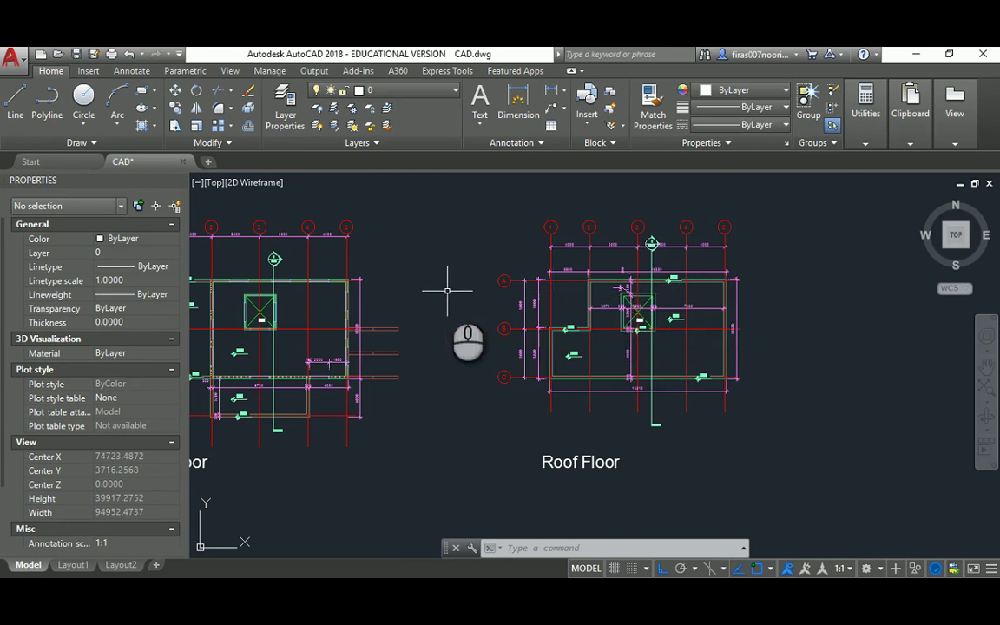
mouse_move(447, 290)
middle_down()
mouse_move(504, 315)
mouse_move(553, 318)
middle_up()
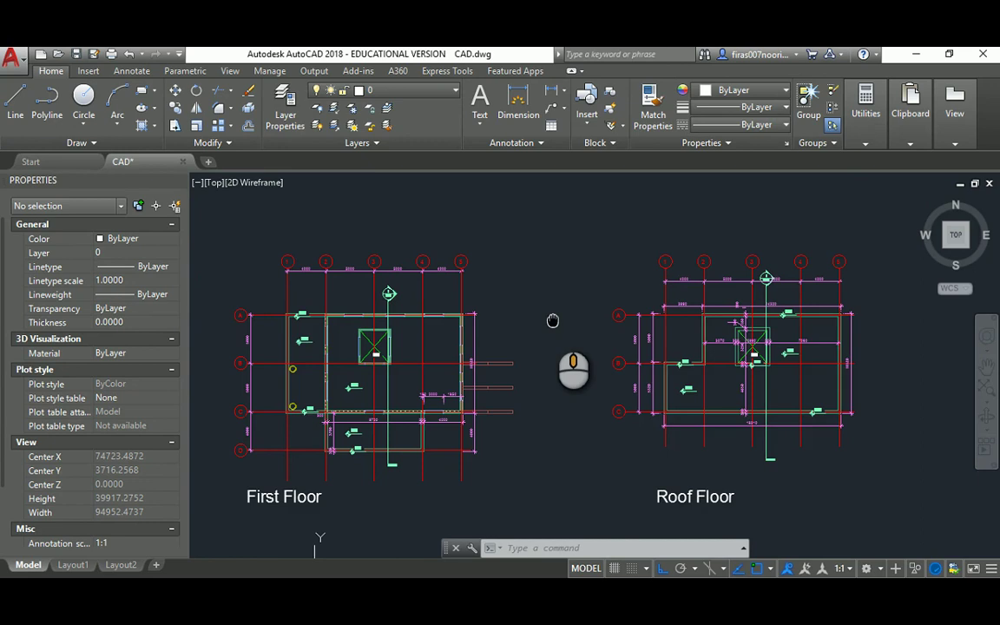
scroll(629, 303, up, 4)
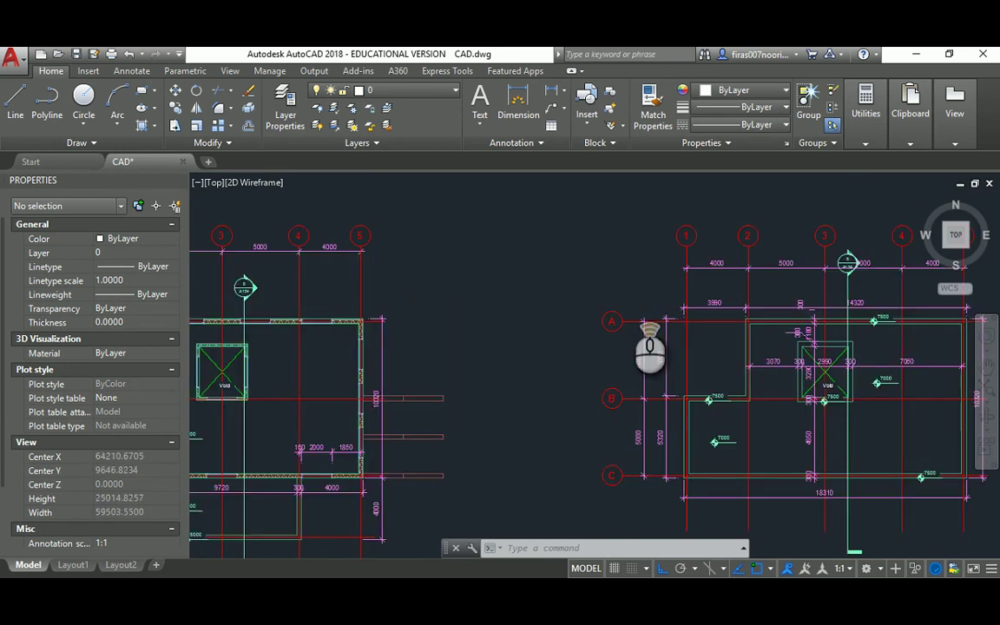
middle_drag(386, 278, 723, 279)
scroll(711, 280, down, 6)
scroll(453, 315, up, 3)
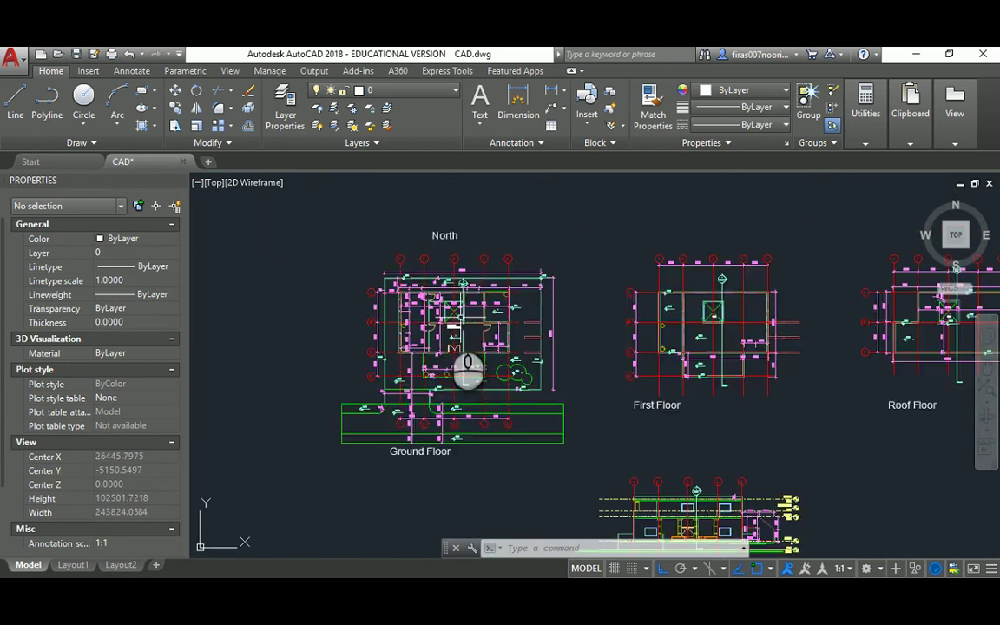
mouse_move(448, 326)
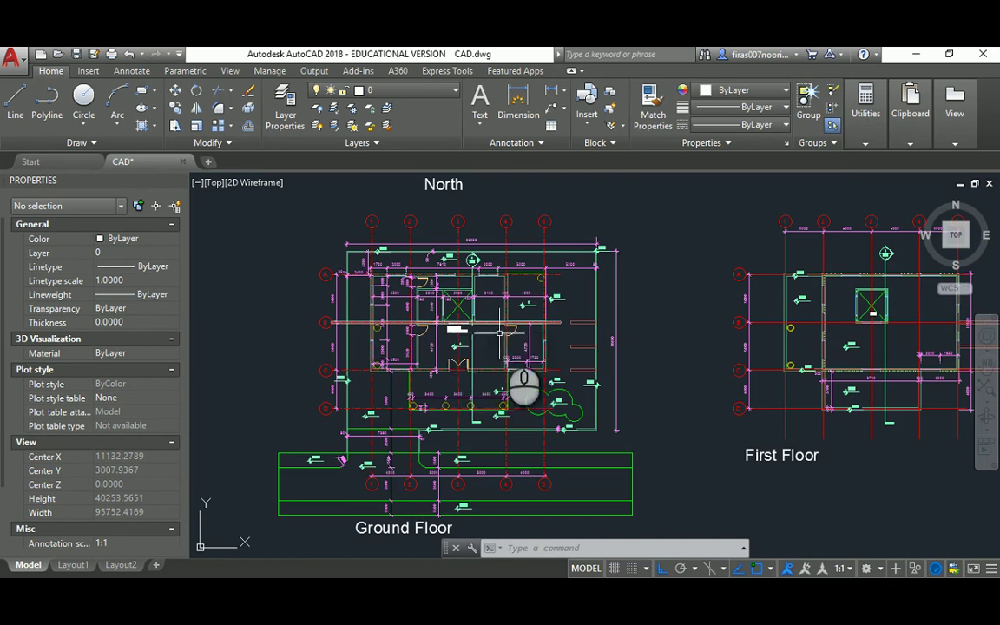
mouse_move(504, 334)
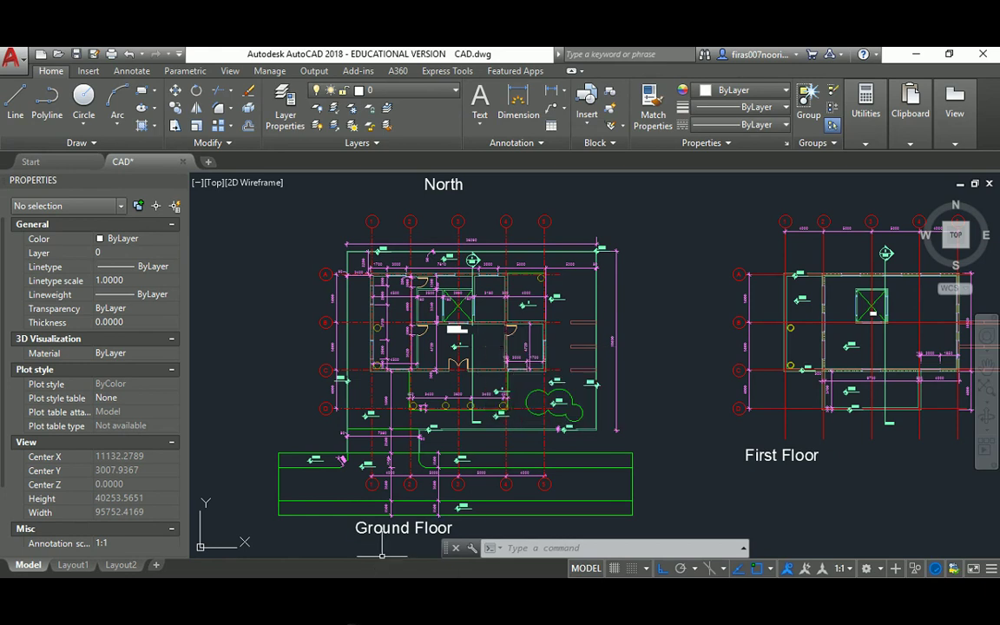
- Switch to the Unit 4 Lecture 4 midterm video in Movies & TV and advance it to about 3:17
click(327, 593)
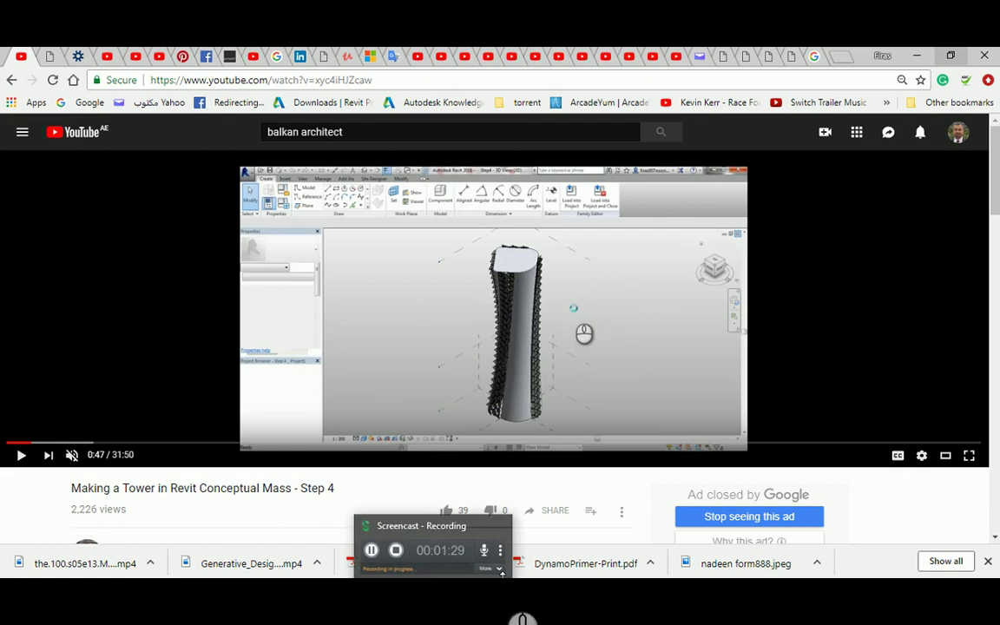
mouse_move(576, 599)
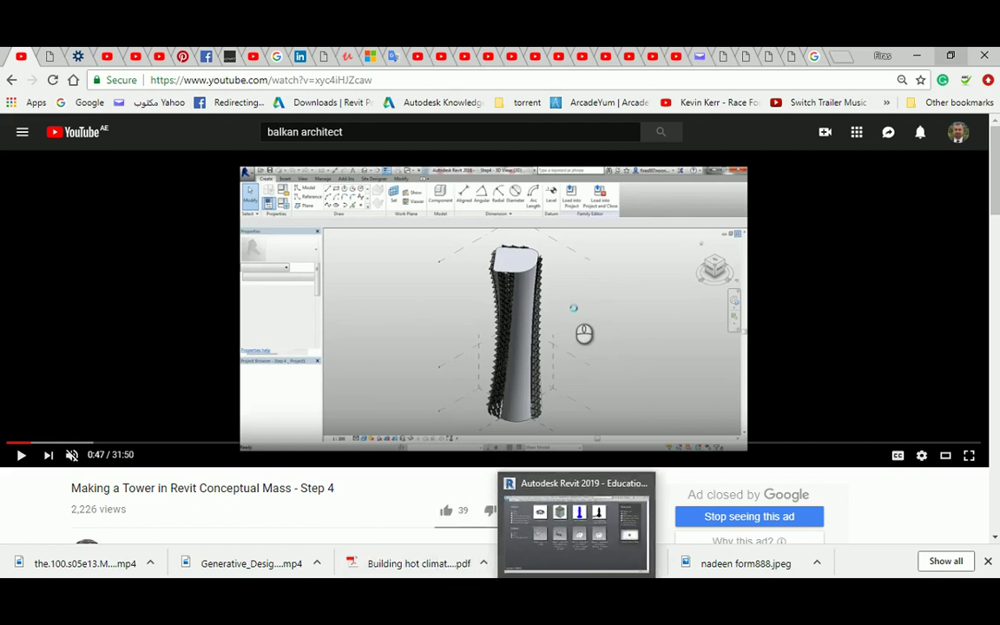
mouse_move(542, 599)
click(542, 508)
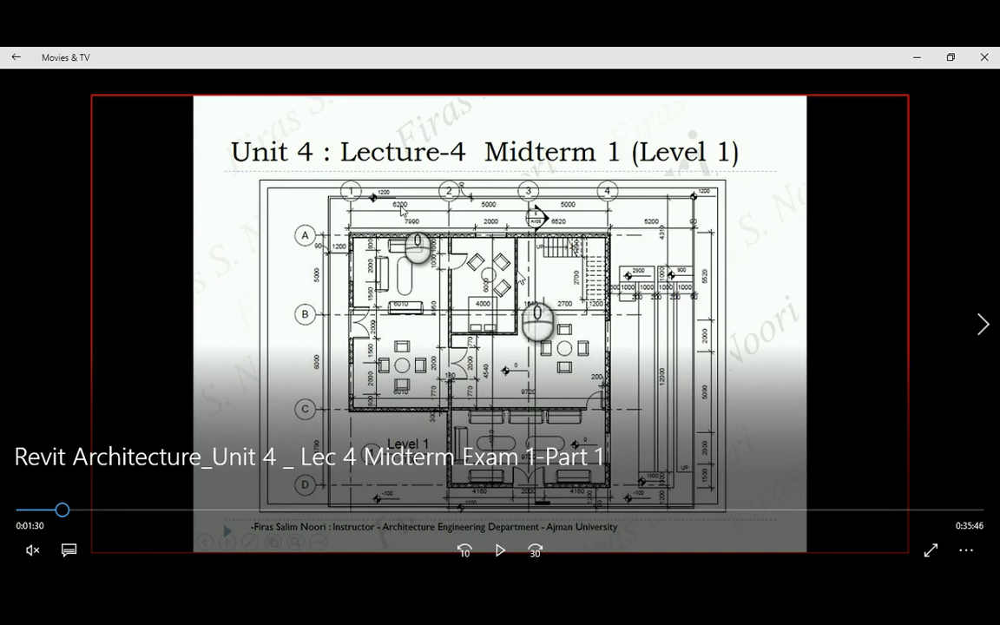
click(66, 511)
drag(71, 512, 113, 513)
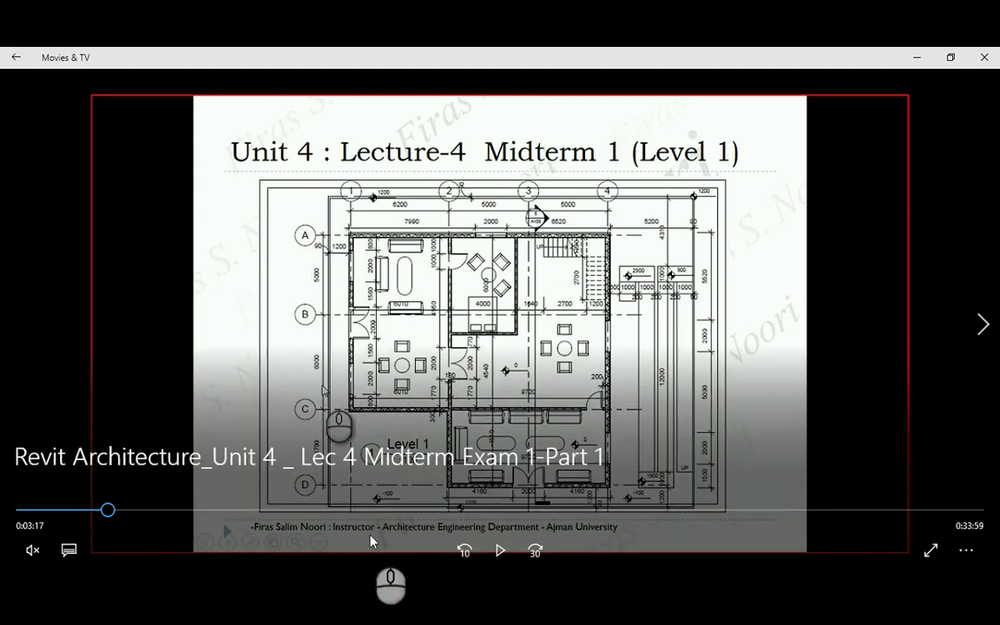
- Switch to YouTube in the browser and skim the "Making a Tower in Revit Conceptual Mass - Step 4" video past 4:43
click(327, 594)
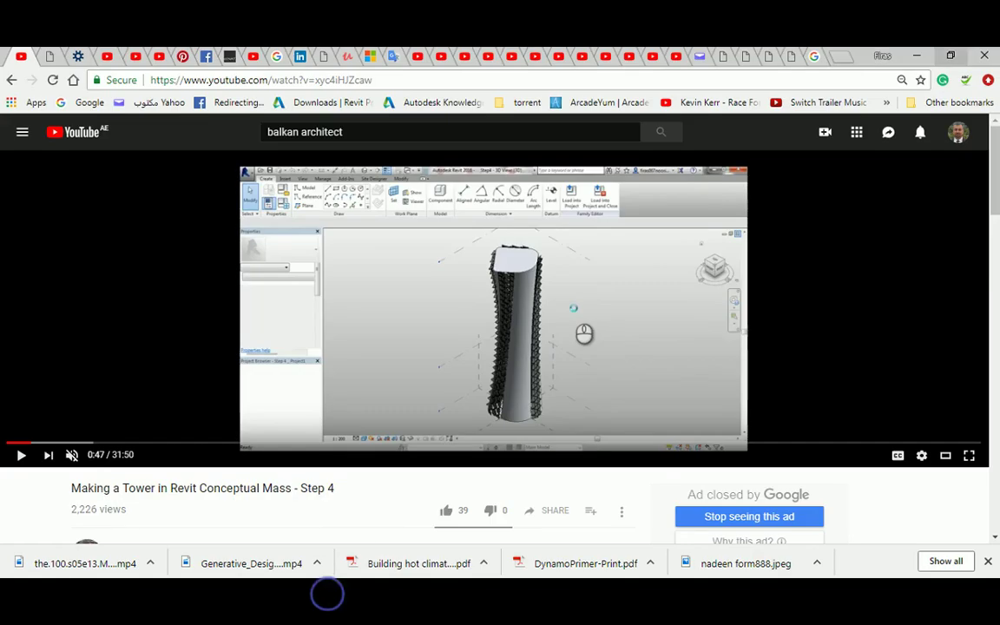
click(41, 445)
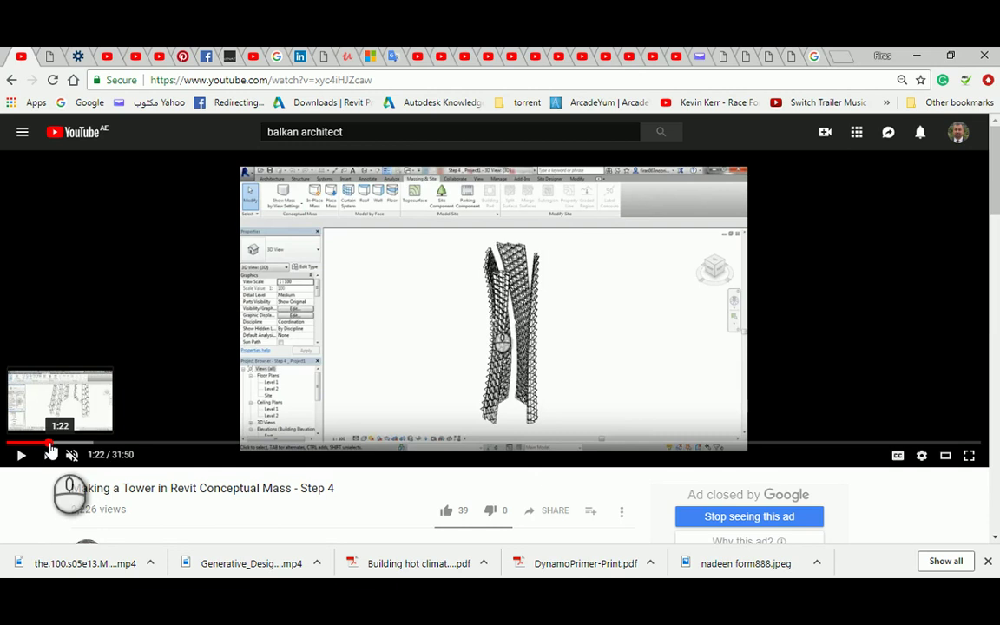
click(50, 445)
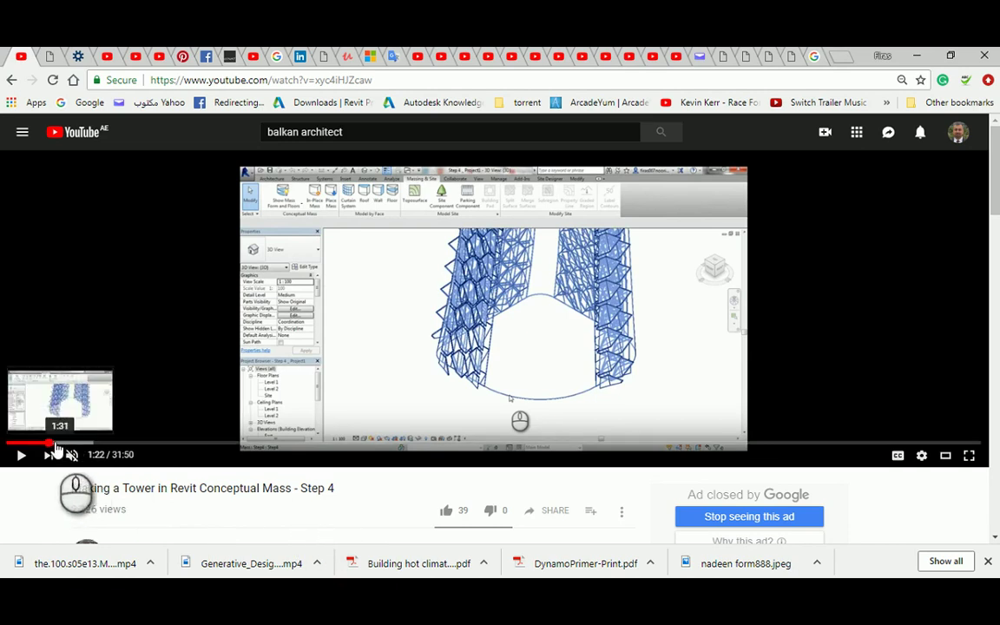
drag(56, 445, 88, 446)
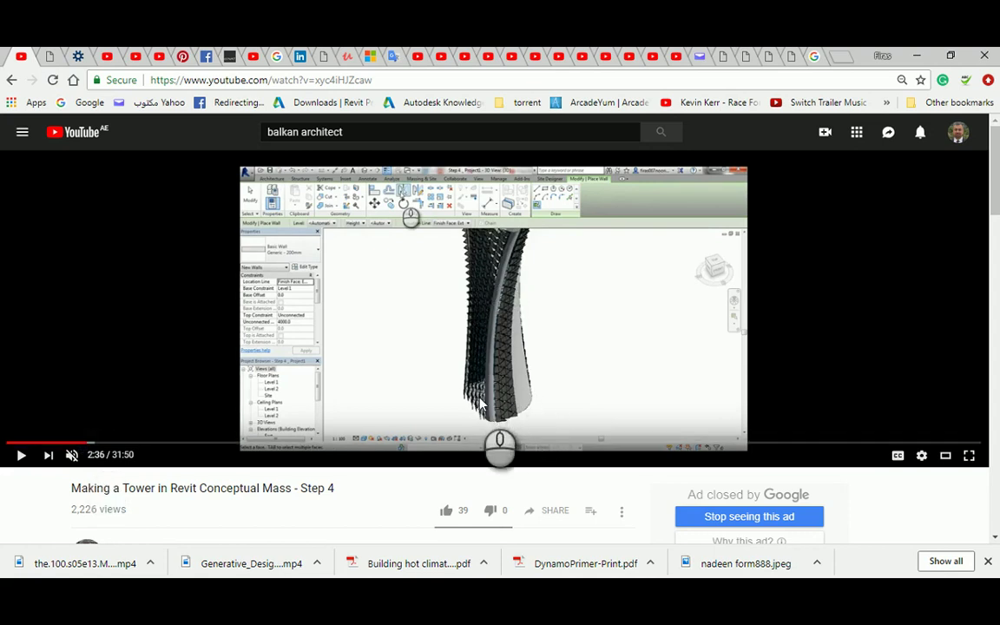
click(106, 445)
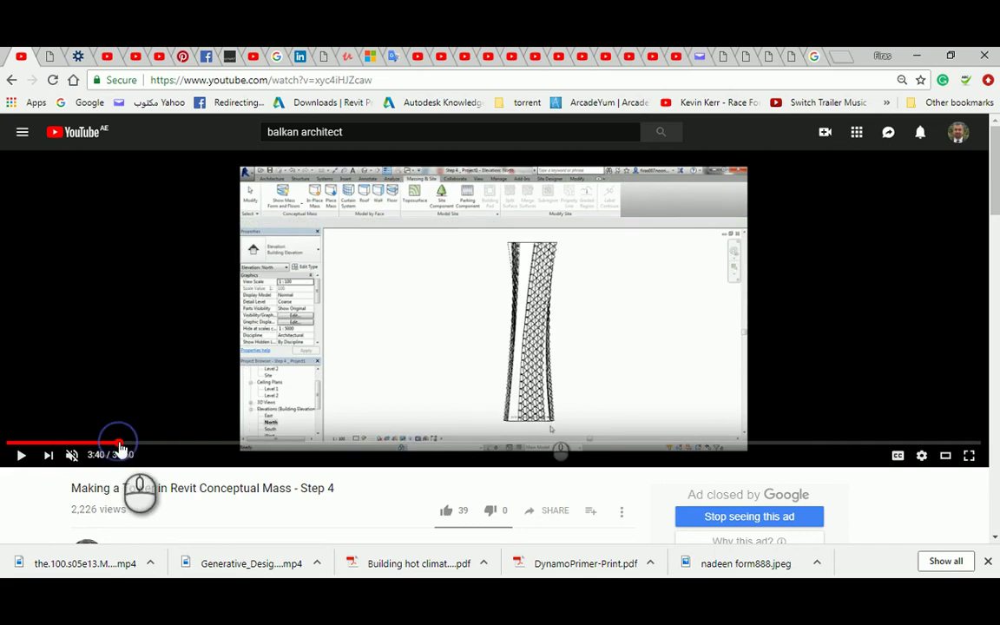
click(120, 445)
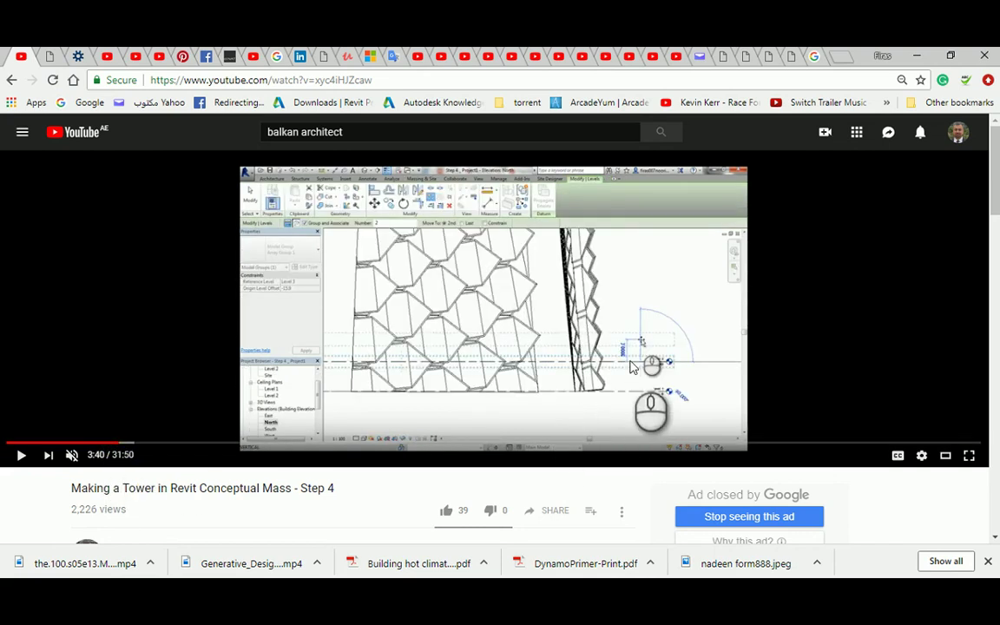
click(143, 445)
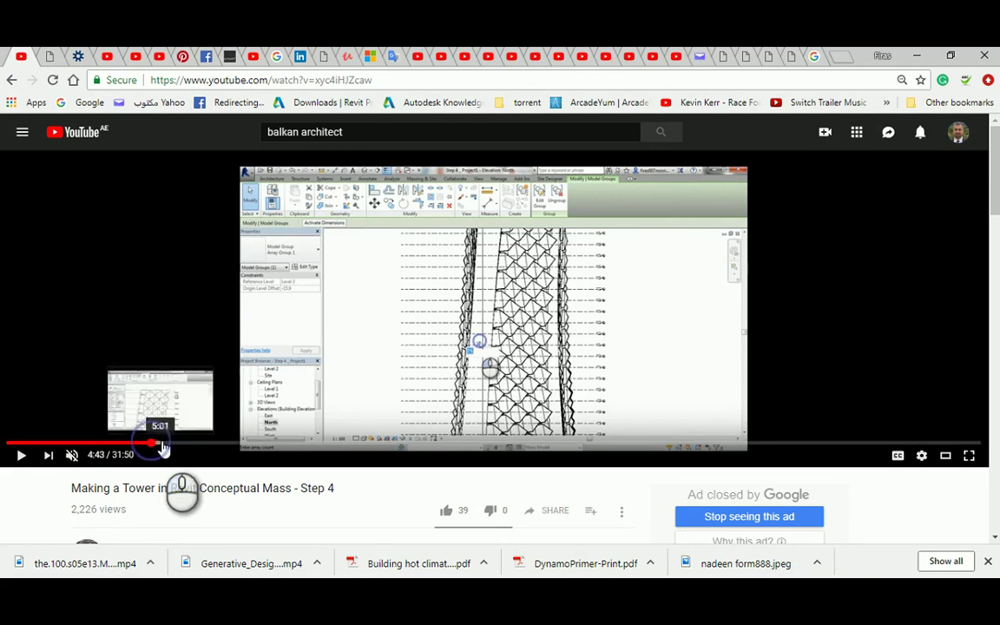
drag(162, 445, 178, 447)
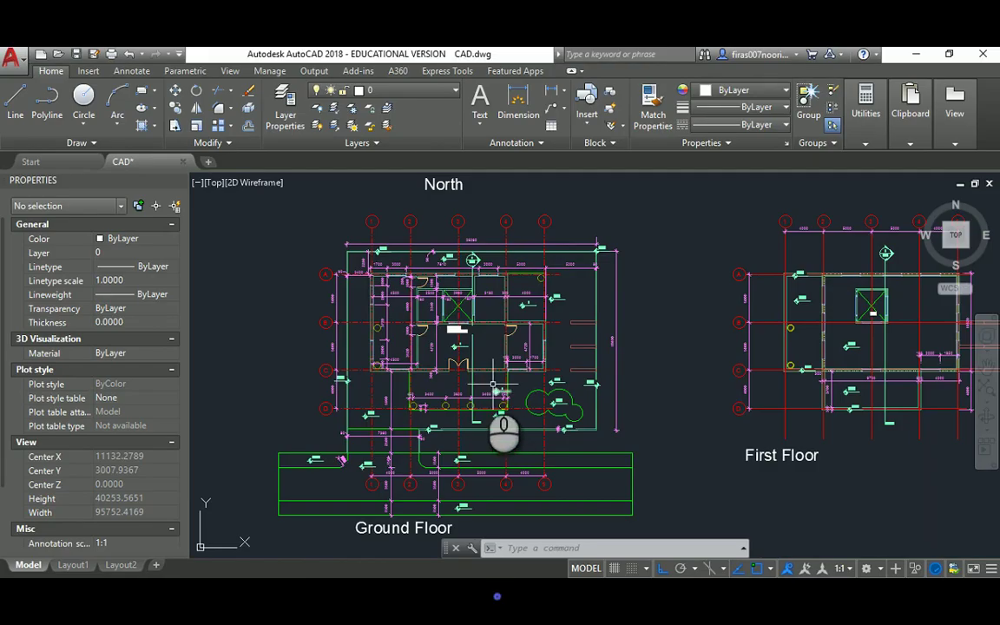
- Start Write Block and select the whole ground floor plan, including its North and Ground Floor labels, as the objects
scroll(487, 364, down, 4)
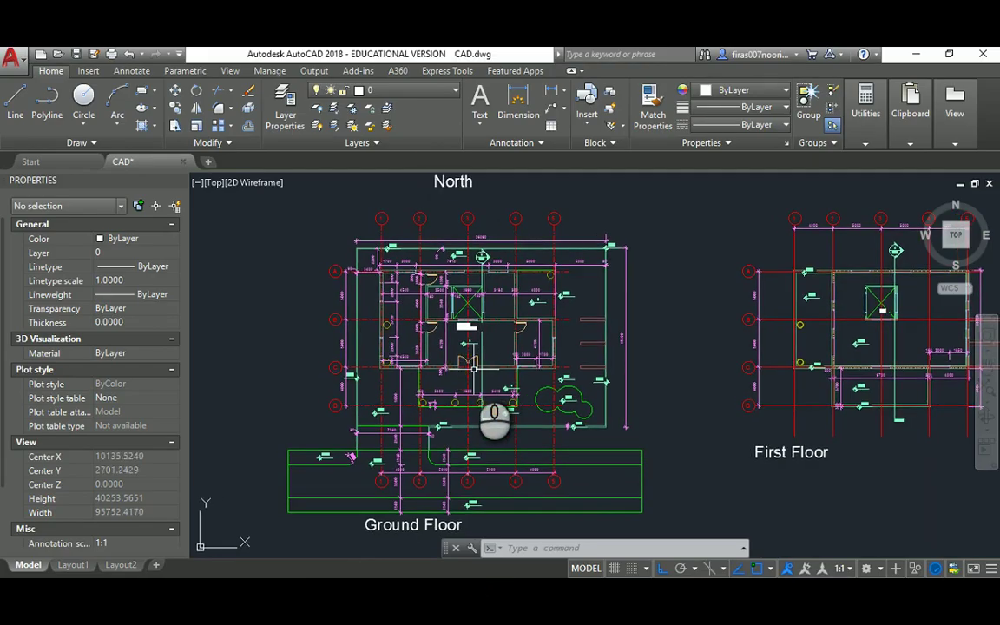
scroll(494, 417, up, 3)
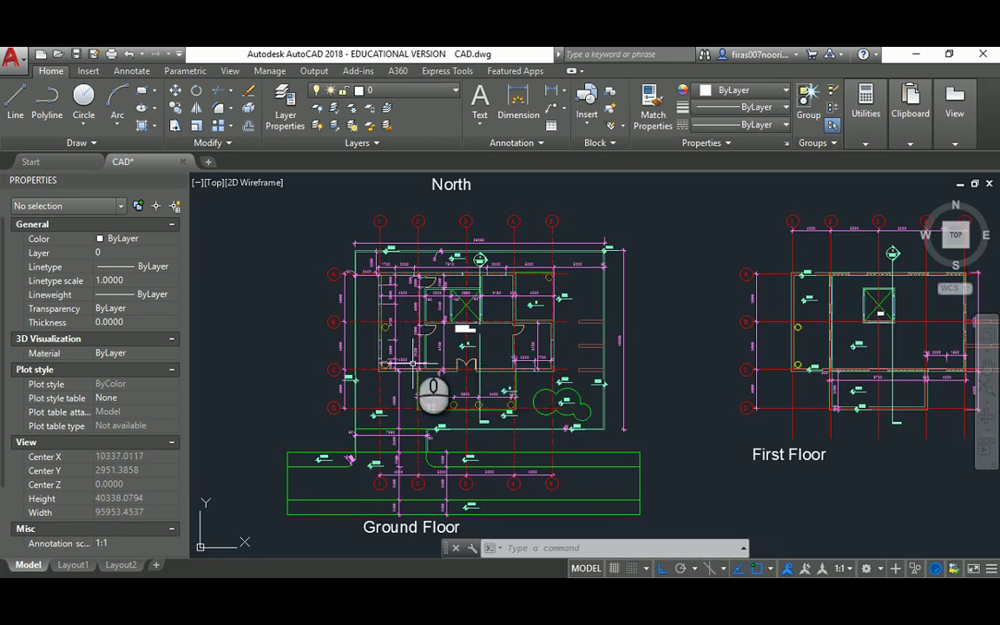
scroll(429, 392, down, 2)
scroll(430, 390, up, 2)
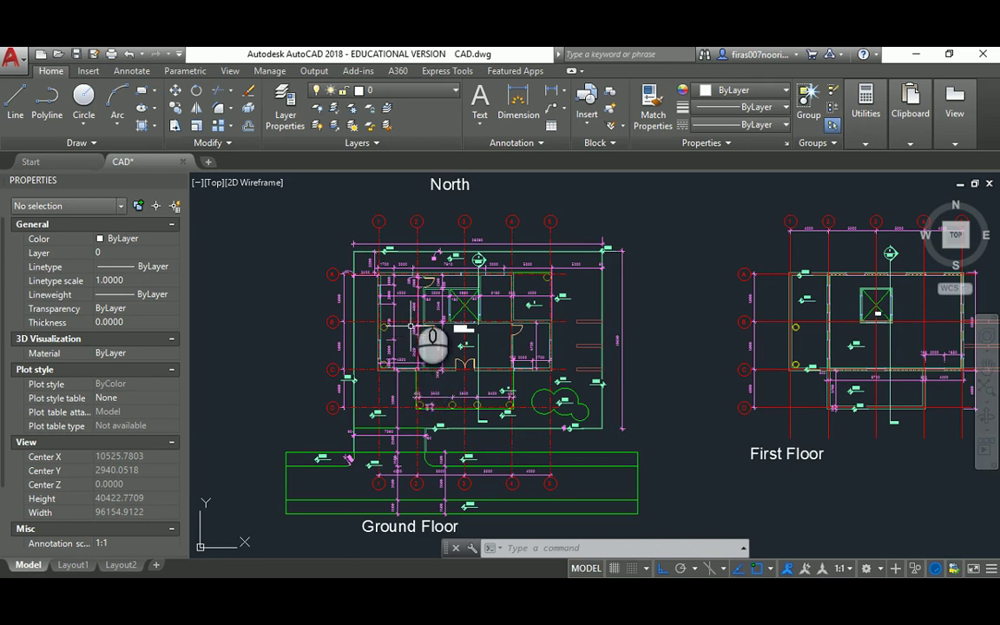
middle_drag(410, 292, 412, 293)
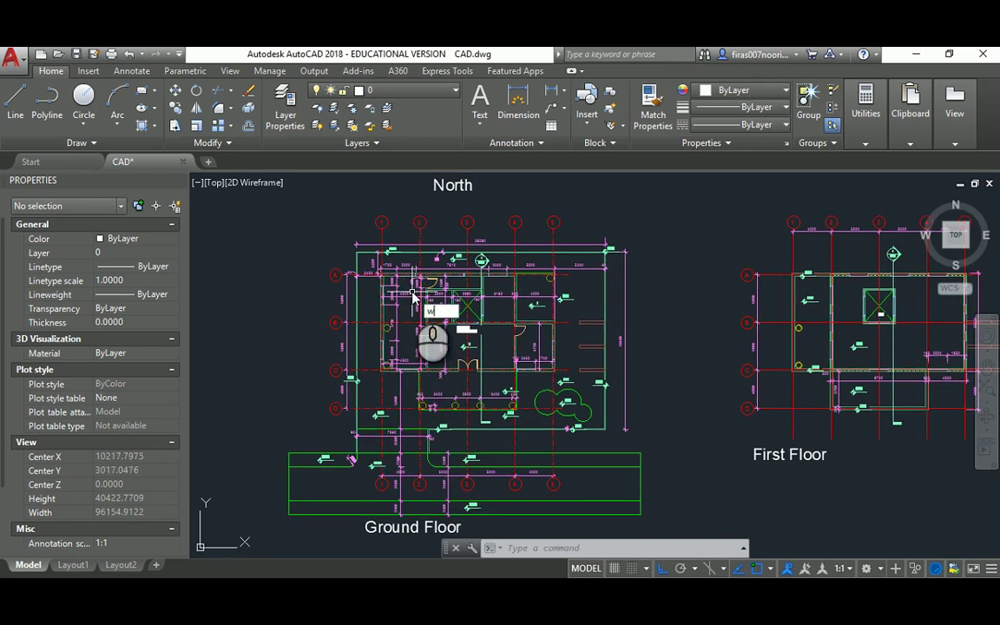
key(Escape)
key(Return)
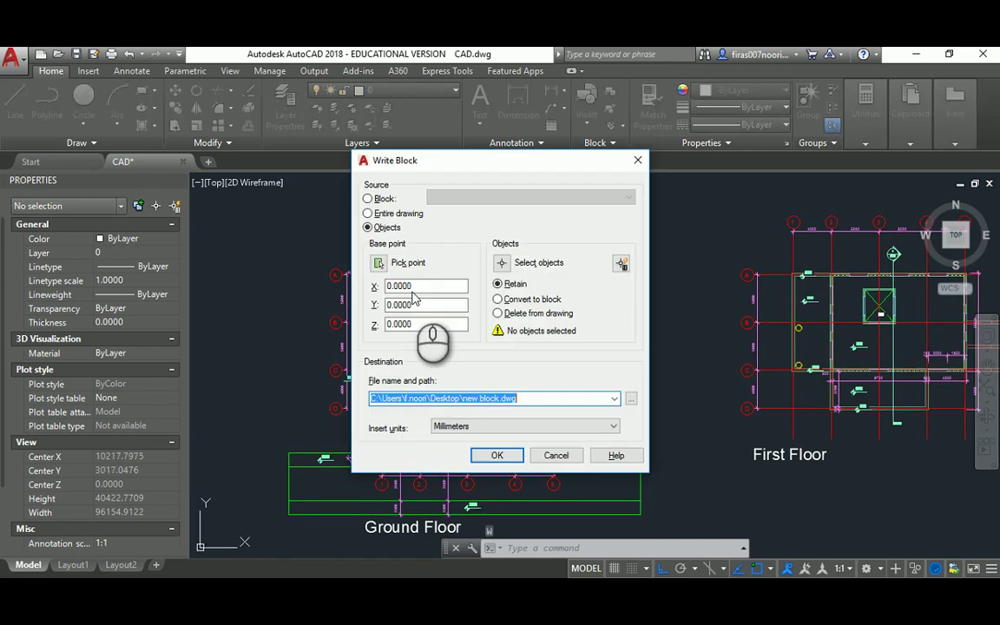
click(501, 262)
scroll(472, 288, down, 2)
click(308, 203)
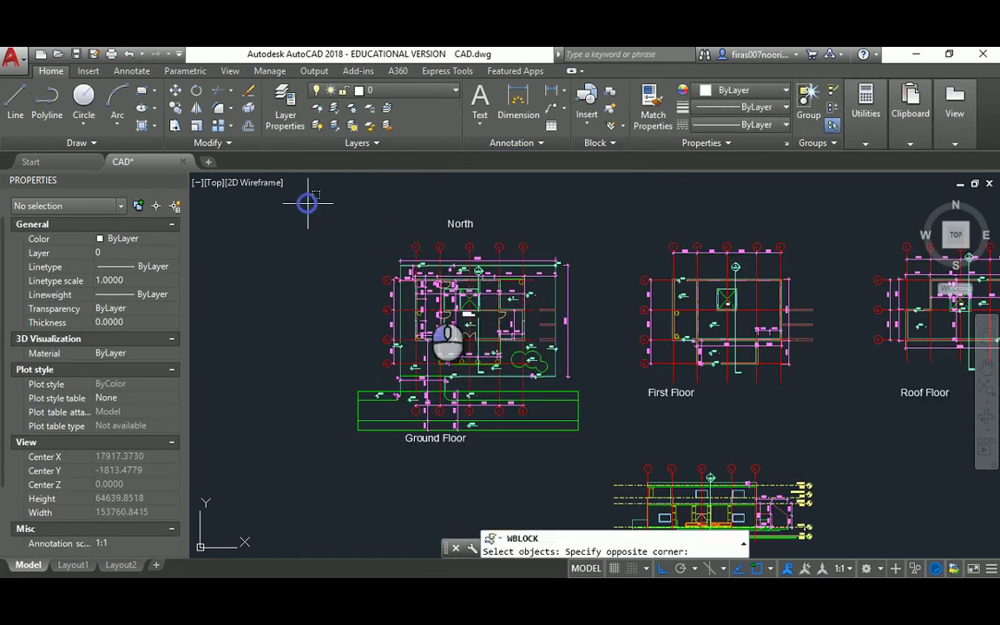
click(593, 452)
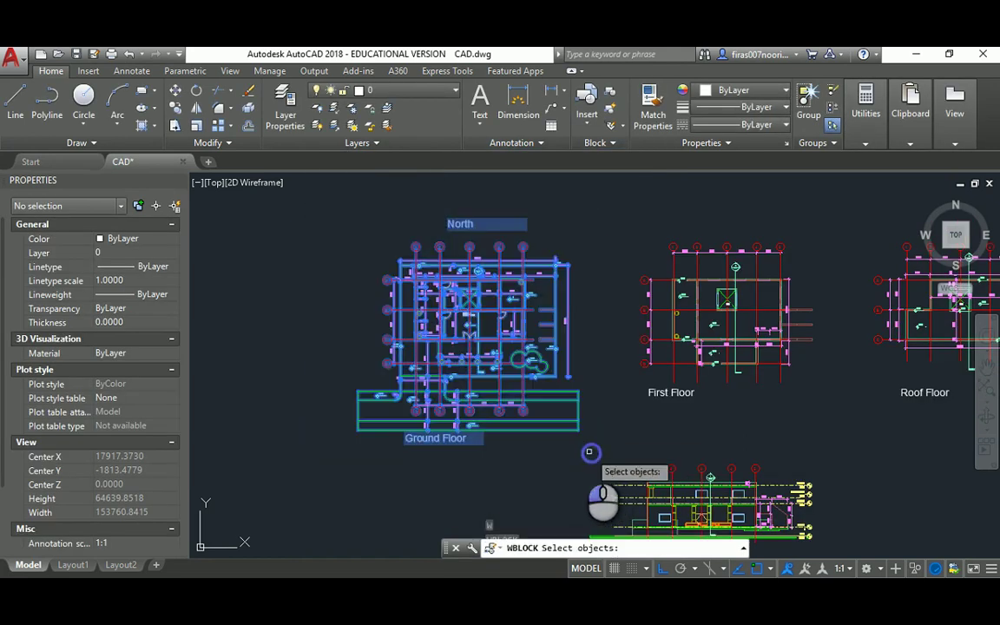
right_click(339, 295)
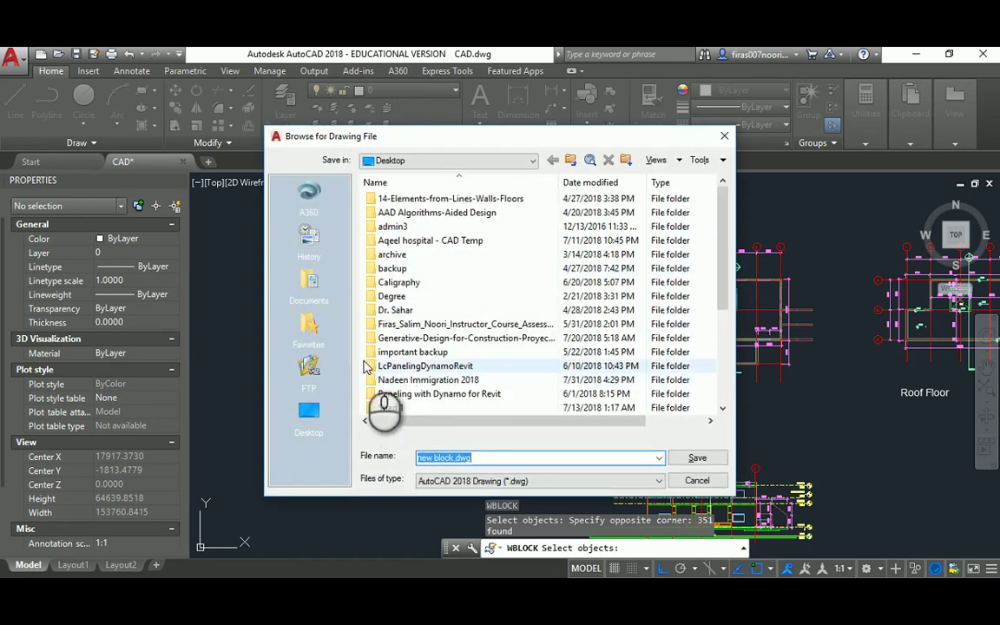
- Write the selected plan to the Desktop as an AutoCAD 2018 drawing named "Ground Floor _ Unit 5"
scroll(718, 226, down, 4)
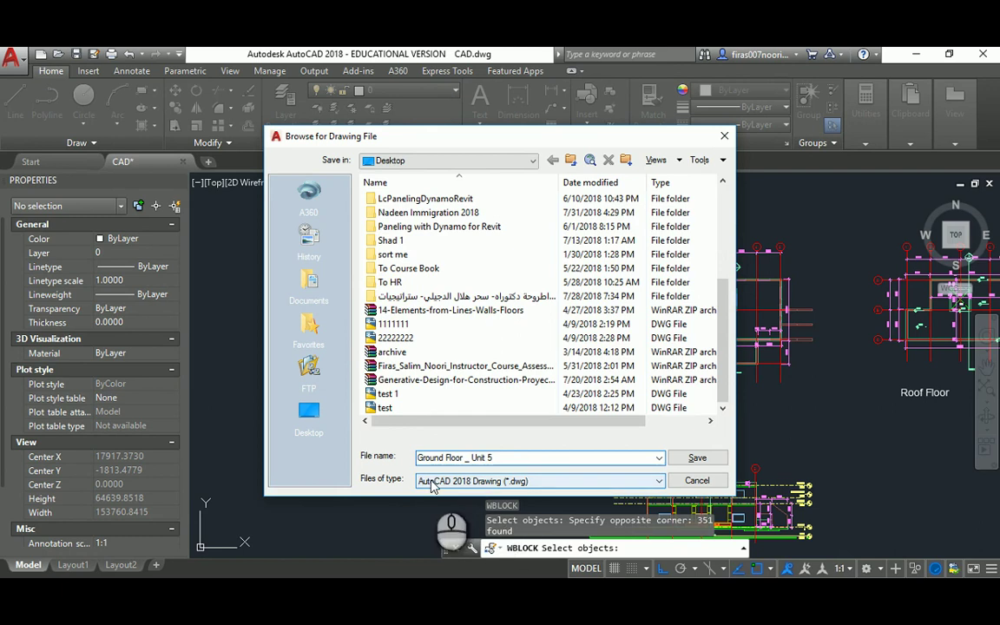
click(698, 459)
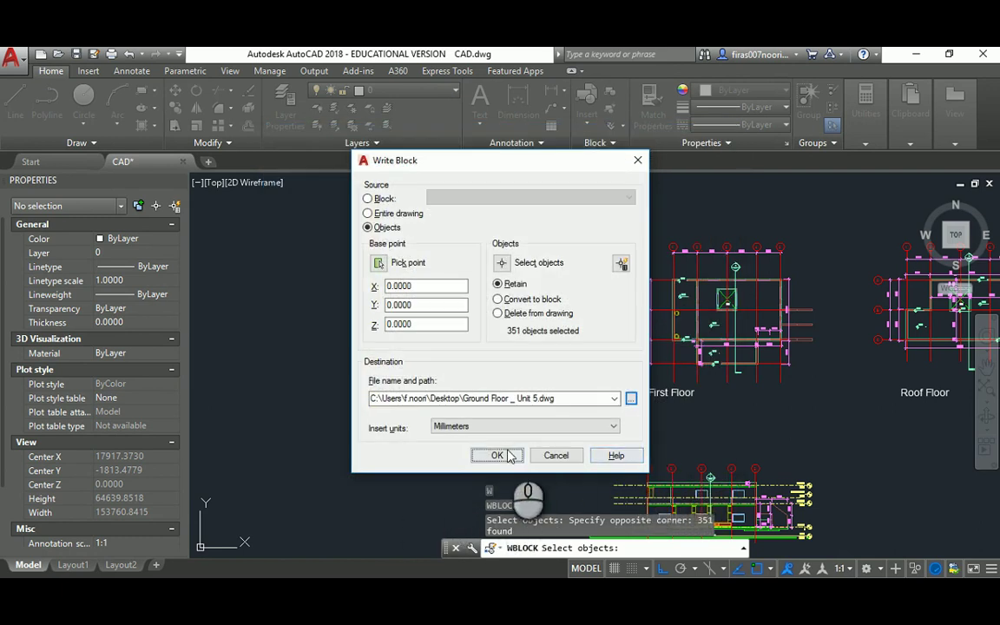
click(509, 457)
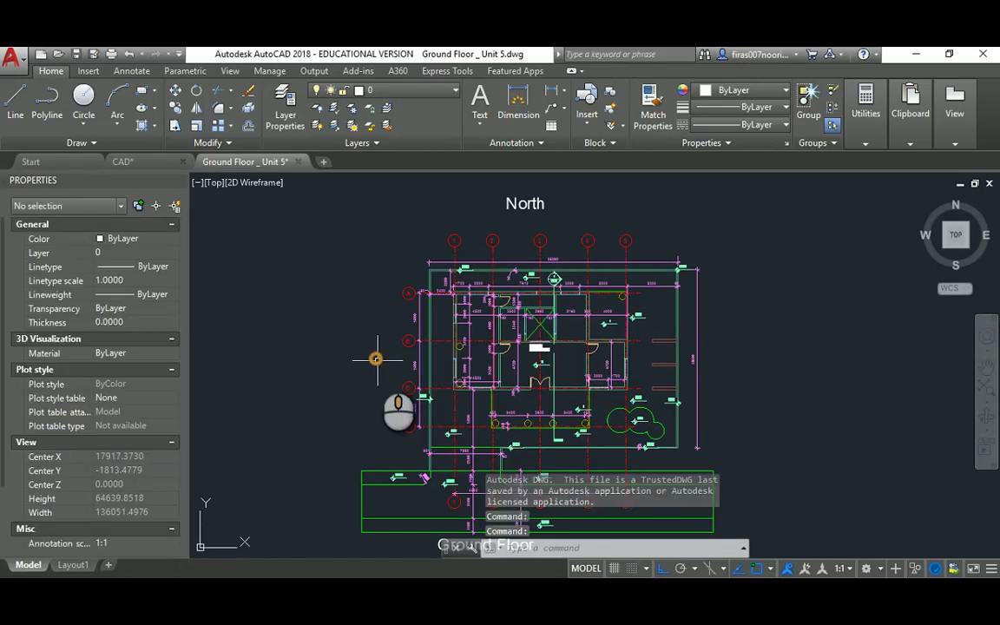
- Look over the exported ground floor plan in the Ground Floor _ Unit 5 drawing
middle_drag(374, 352, 357, 312)
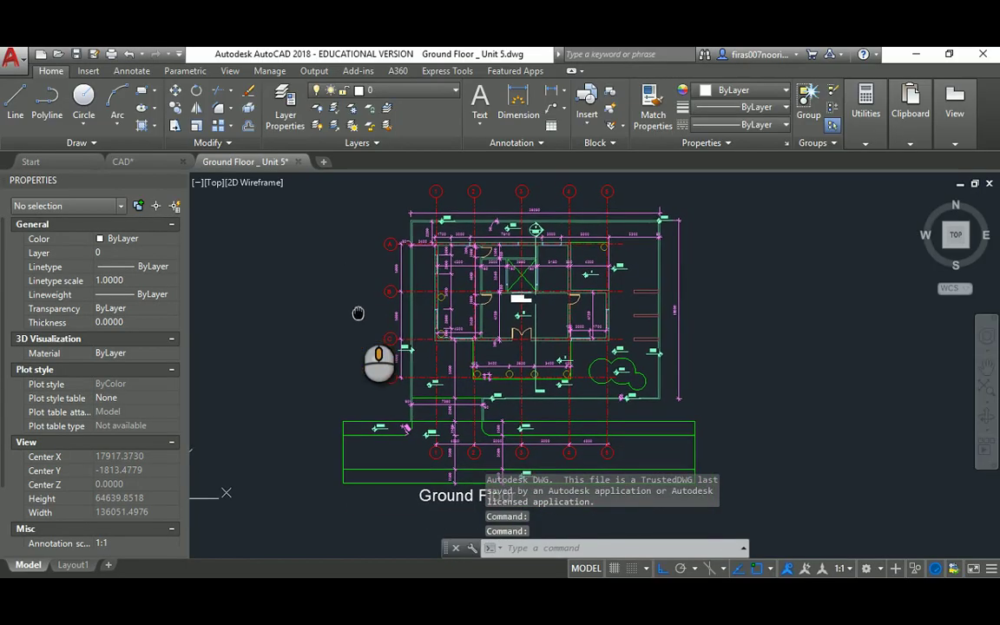
scroll(358, 312, down, 2)
scroll(387, 274, up, 4)
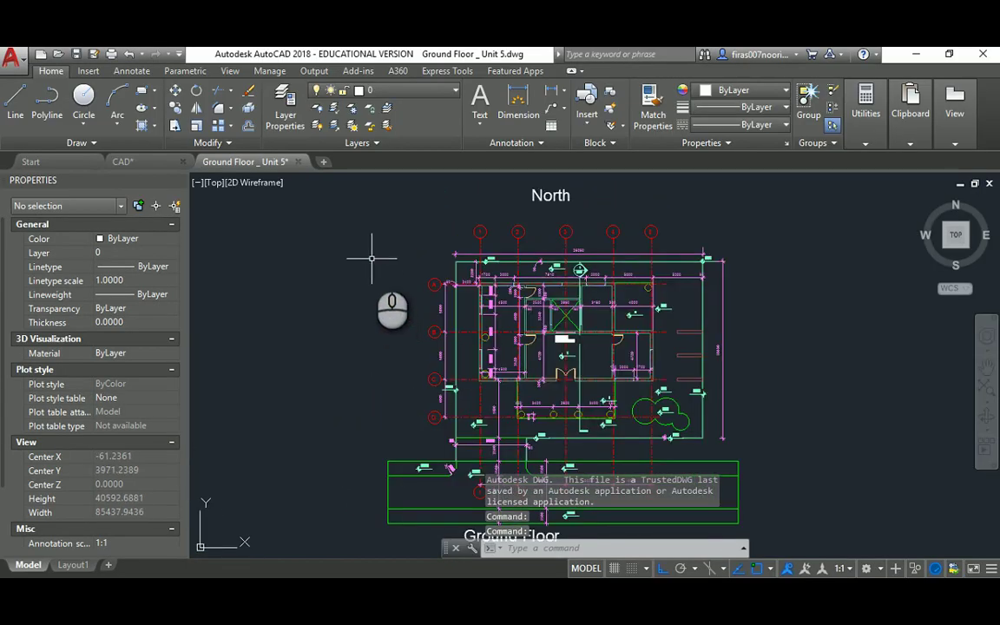
scroll(372, 257, down, 2)
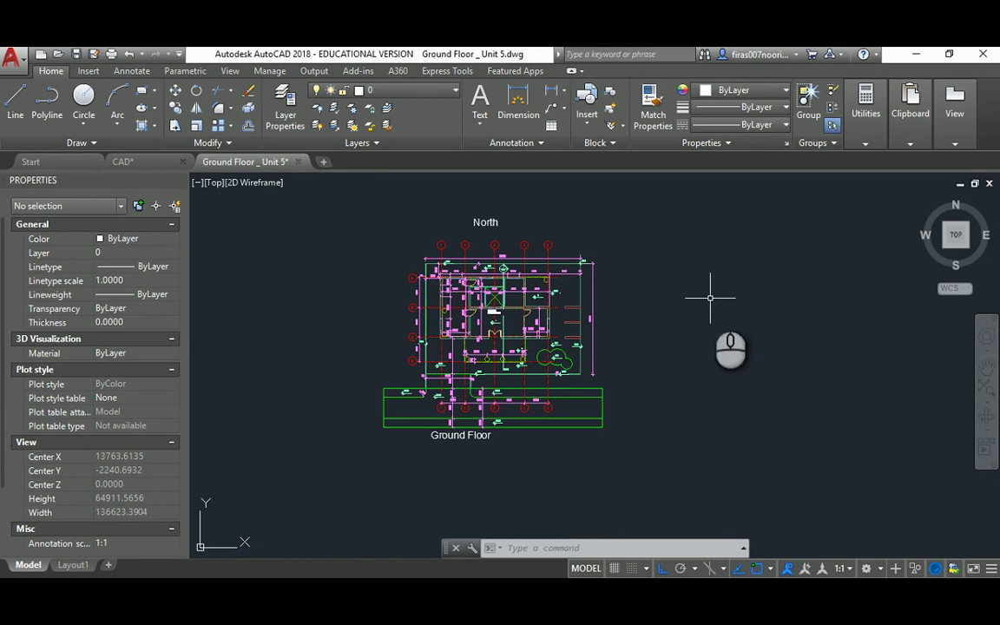
scroll(504, 289, up, 2)
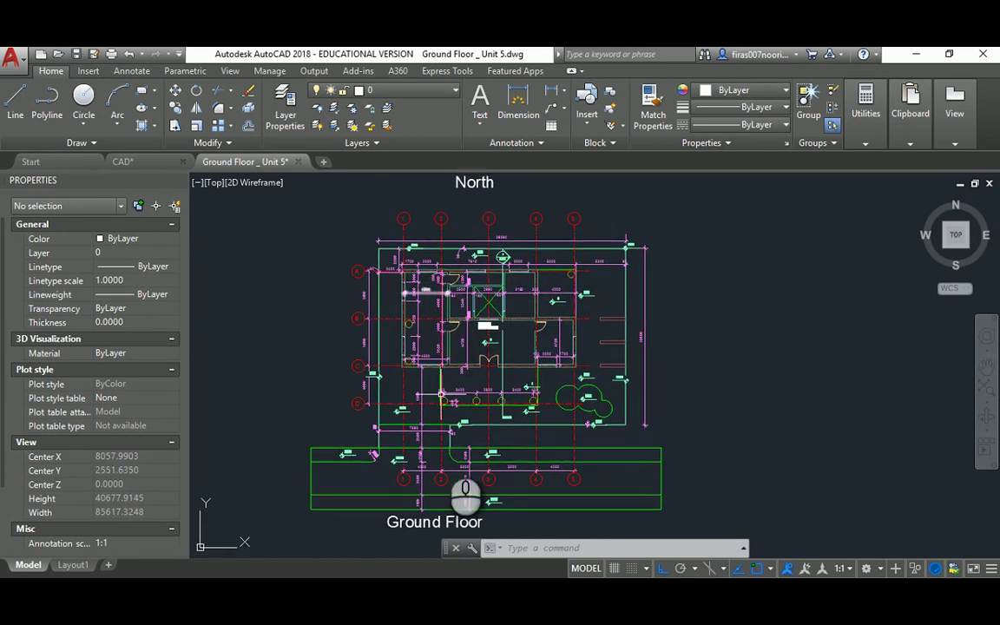
double_click(434, 521)
- Switch to Revit and create a new project from the DefaultMetric.rte template in the US Metric folder
click(572, 590)
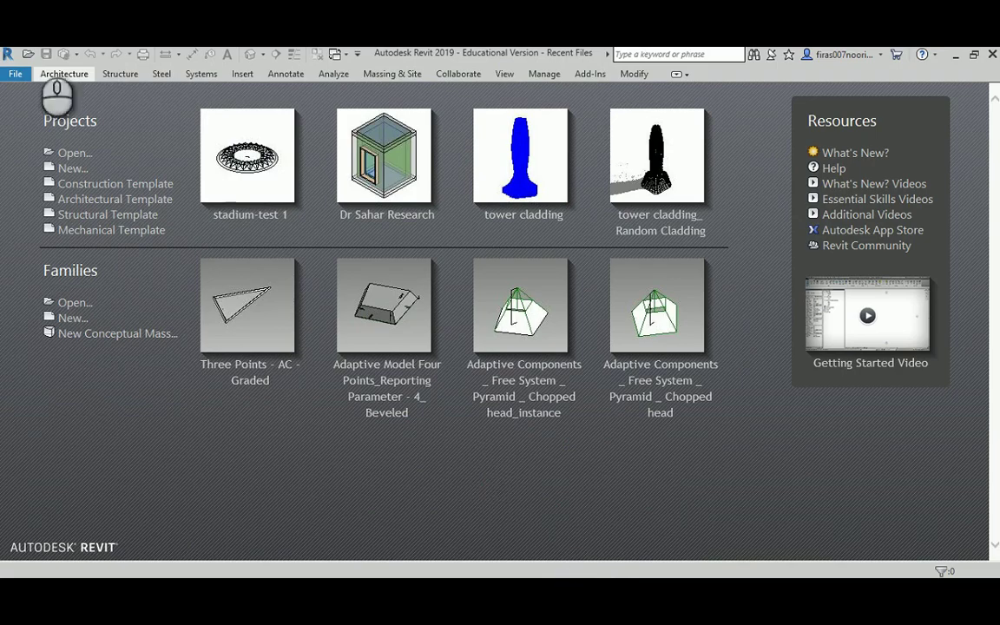
click(16, 74)
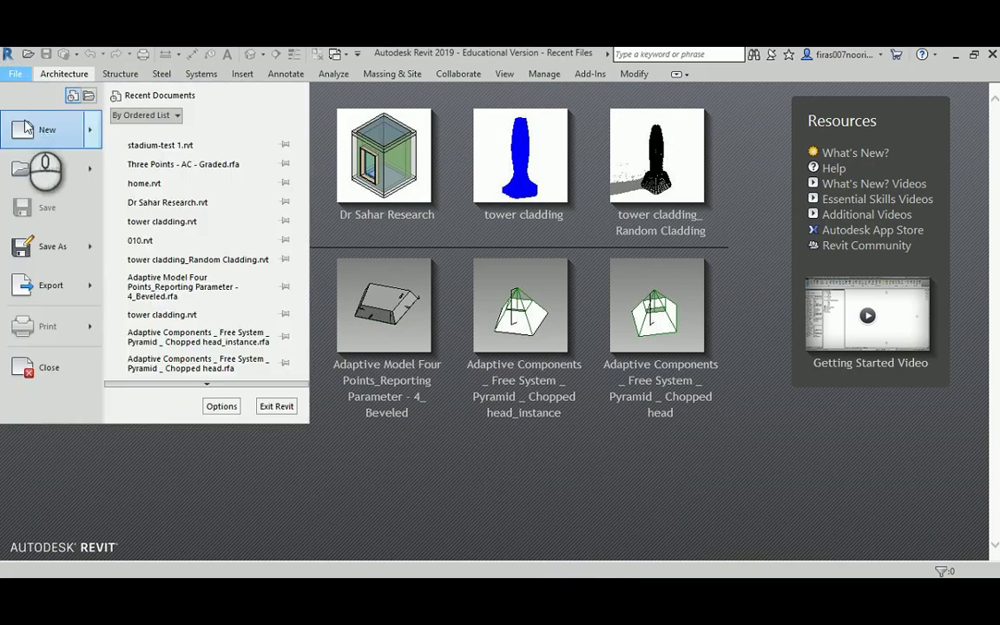
mouse_move(26, 129)
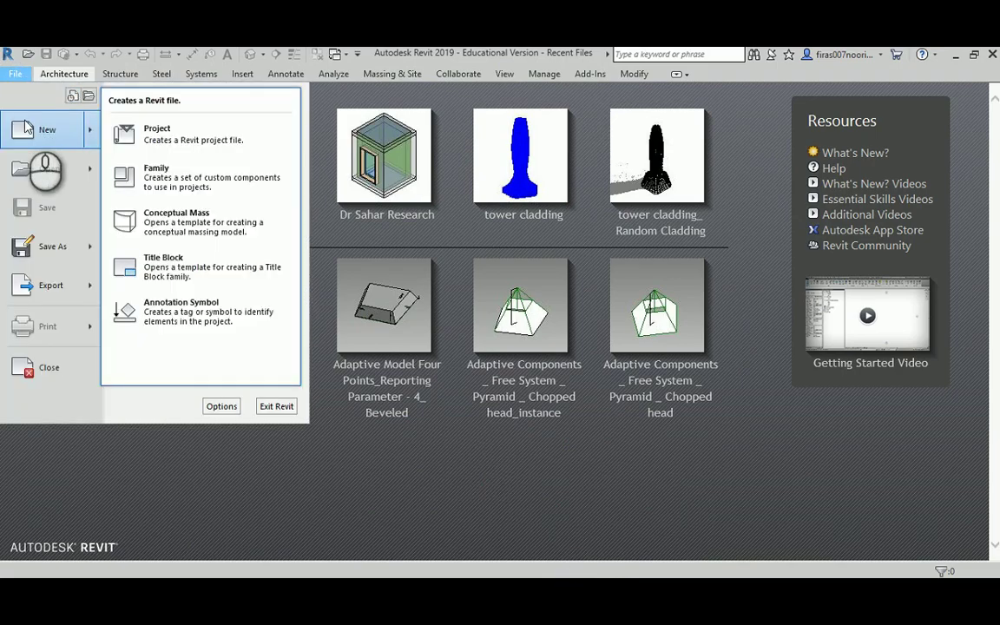
click(172, 136)
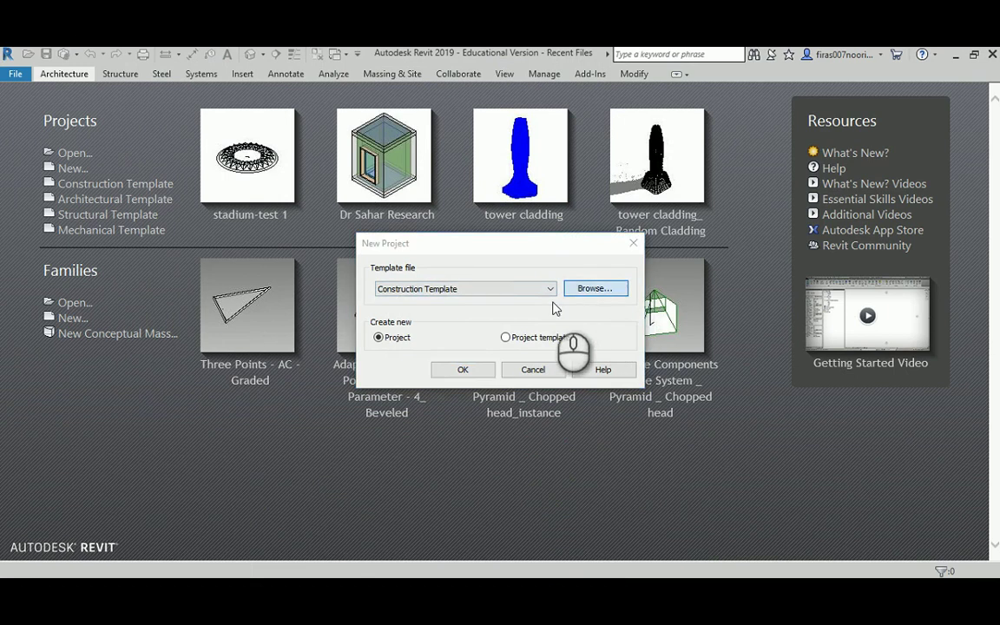
click(592, 289)
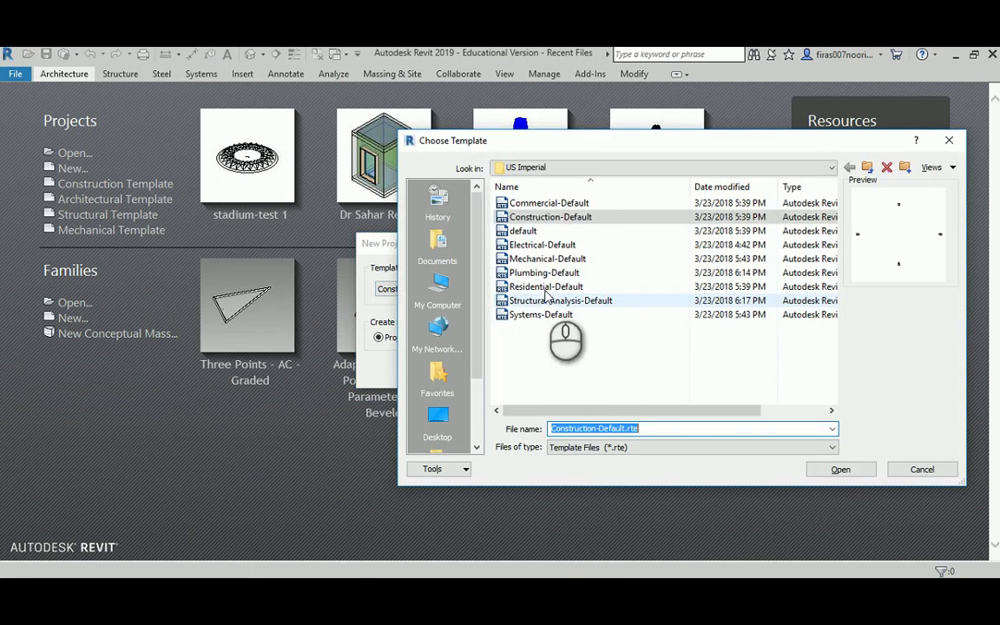
click(864, 167)
double_click(531, 231)
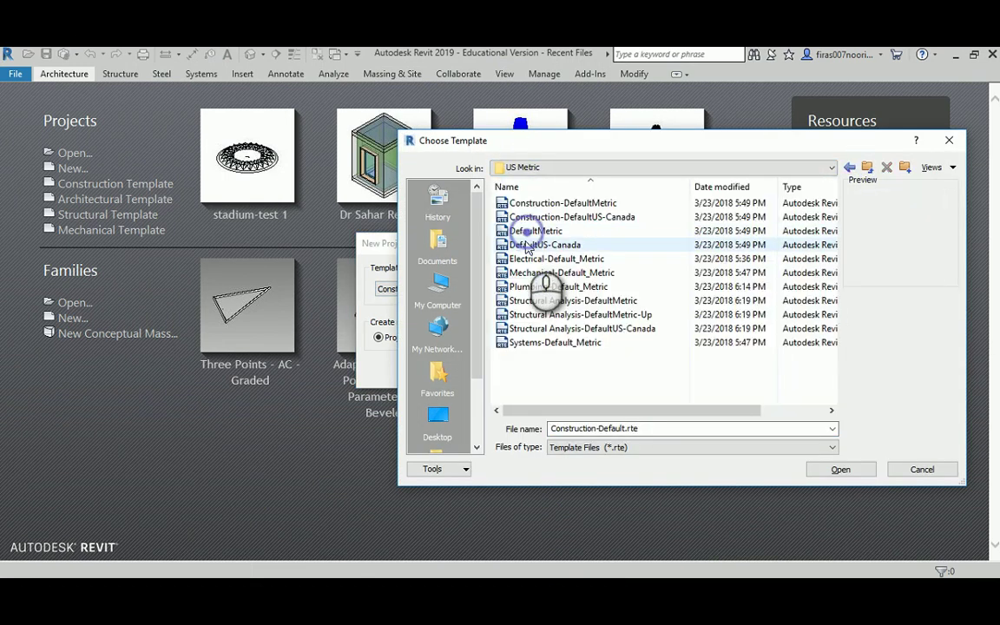
double_click(531, 231)
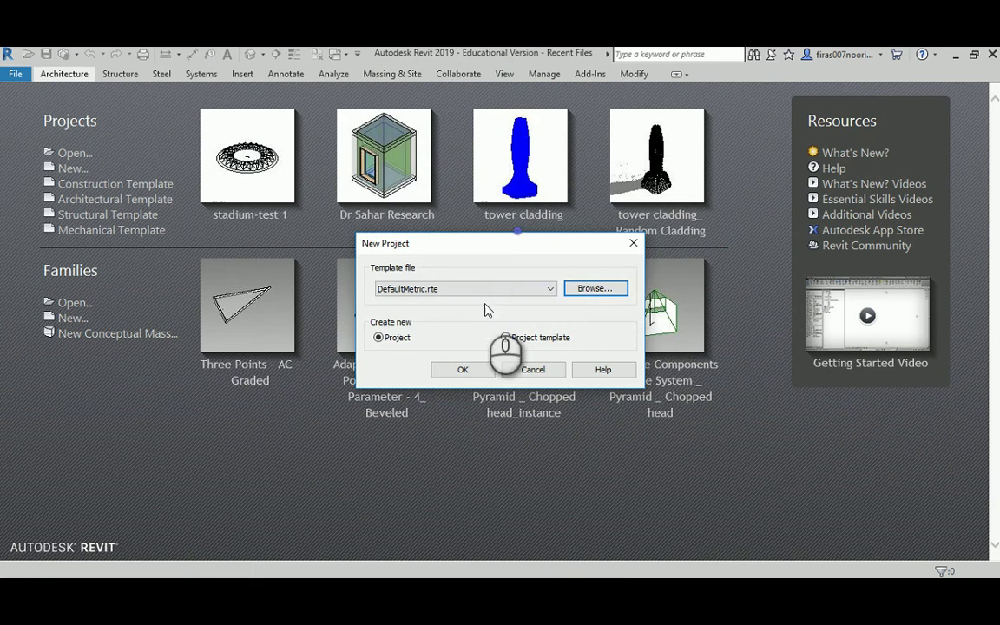
click(462, 370)
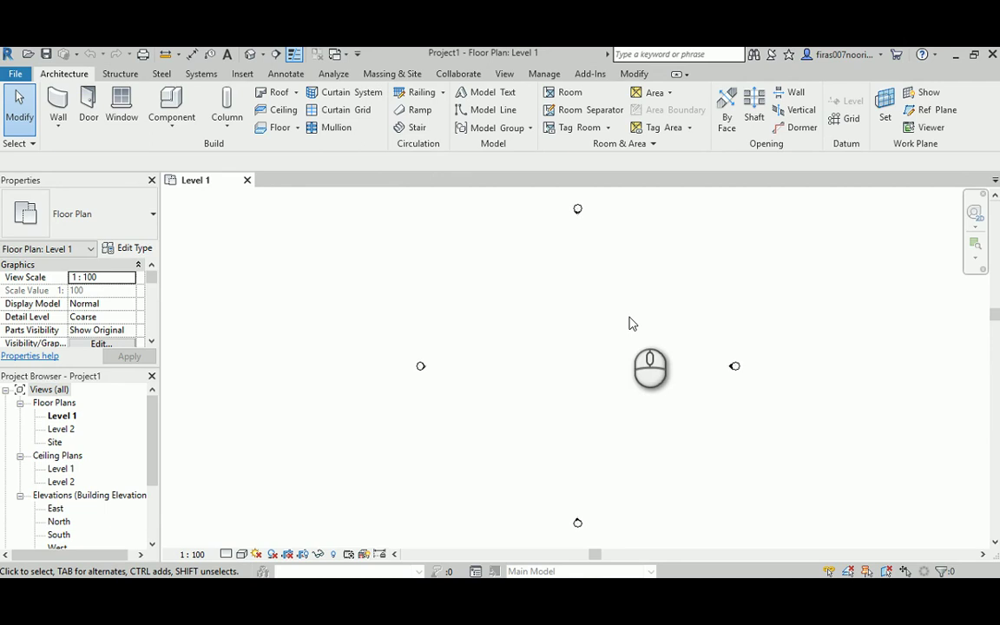
- Switch to CAD.dwg in AutoCAD and check the dimensions along the north side of the ground floor plan
middle_drag(610, 347, 597, 359)
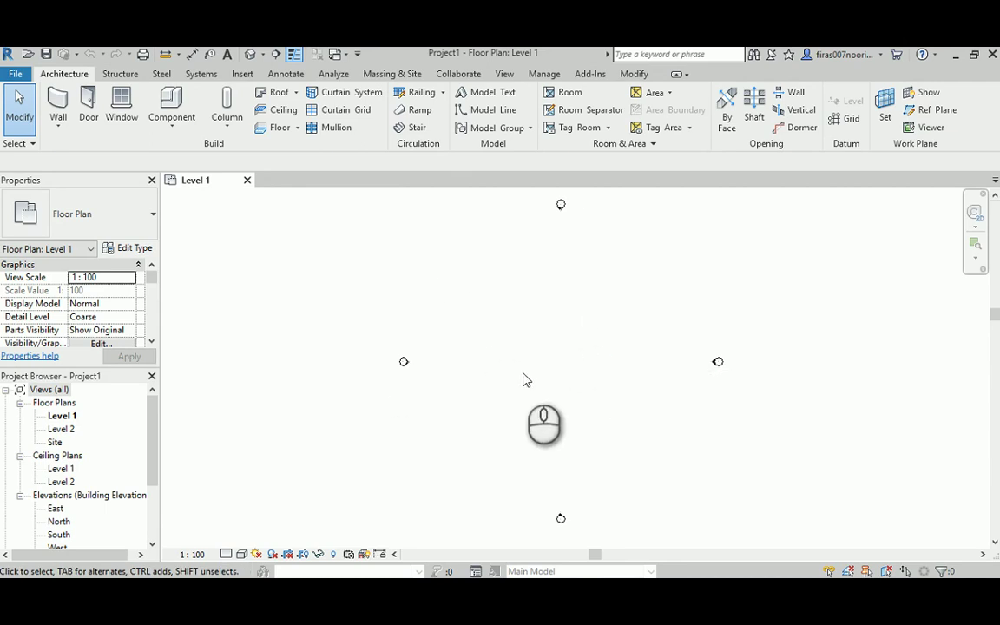
mouse_move(504, 602)
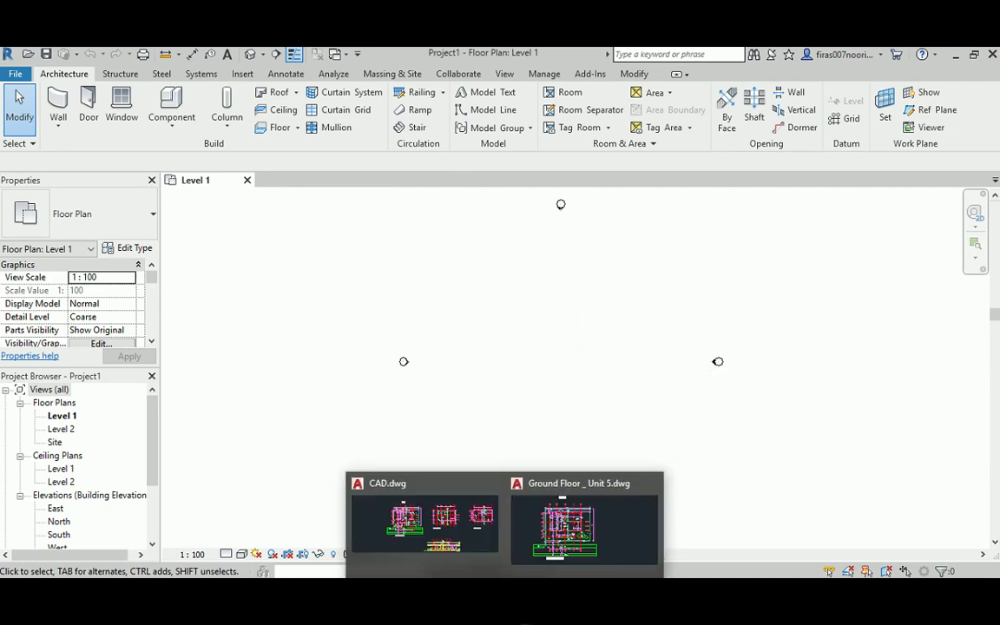
click(434, 530)
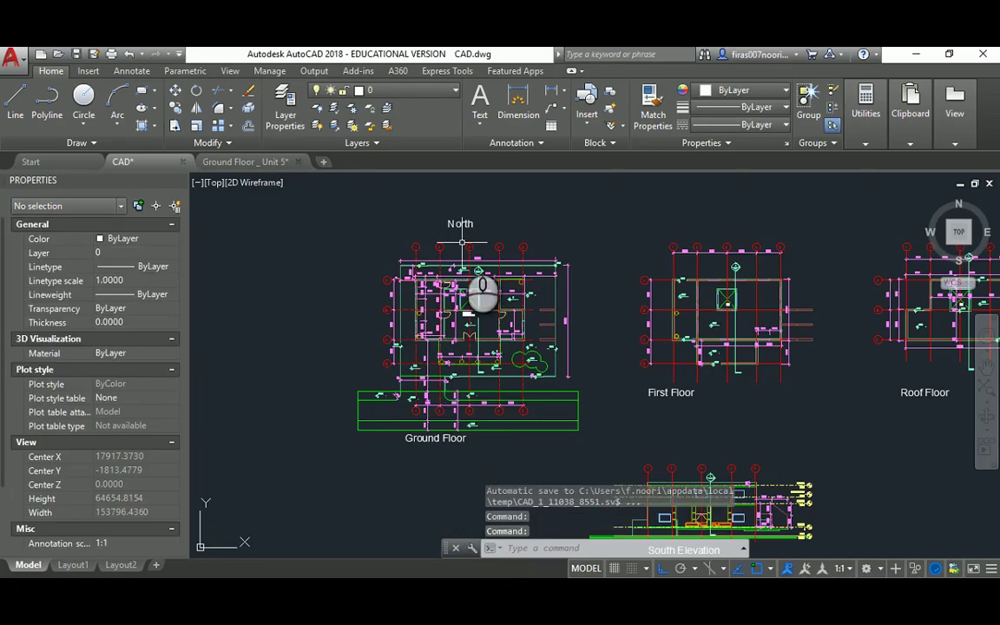
scroll(430, 308, up, 4)
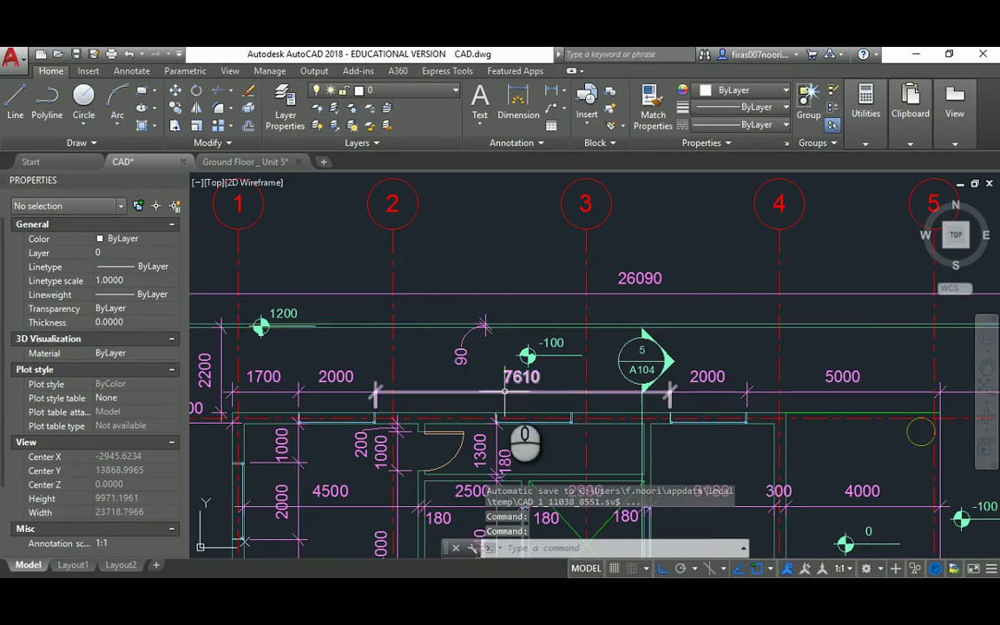
scroll(528, 375, up, 4)
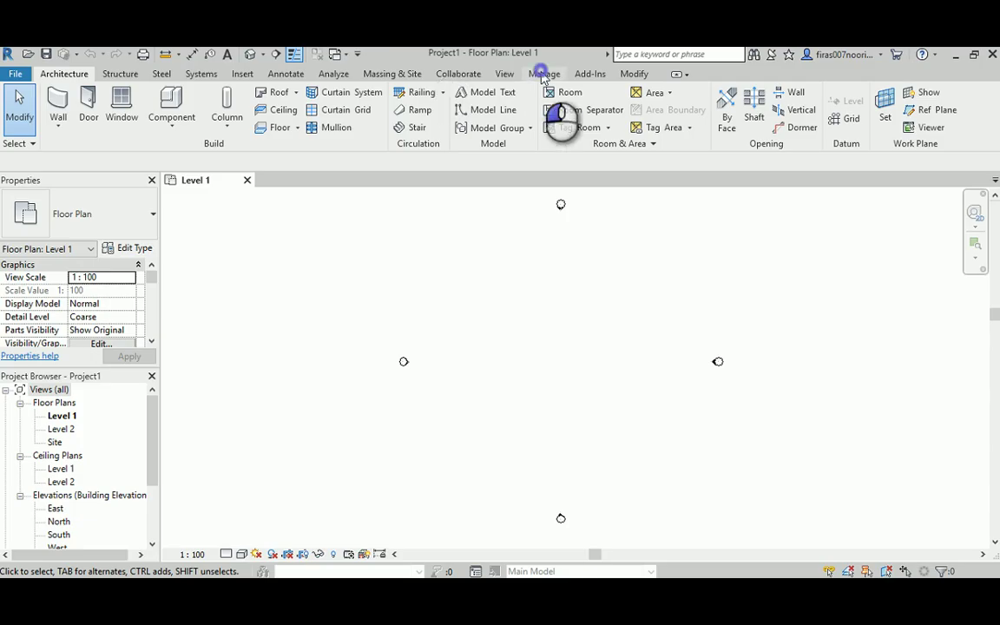
- Switch to Revit and check the length format in the Project Units, leaving the settings as they are
click(540, 74)
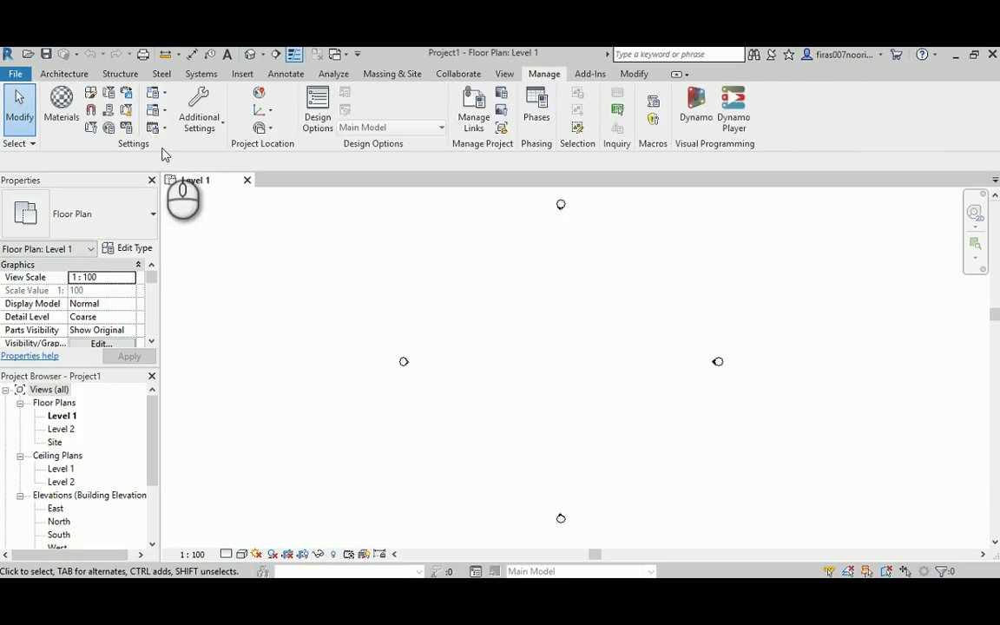
click(127, 128)
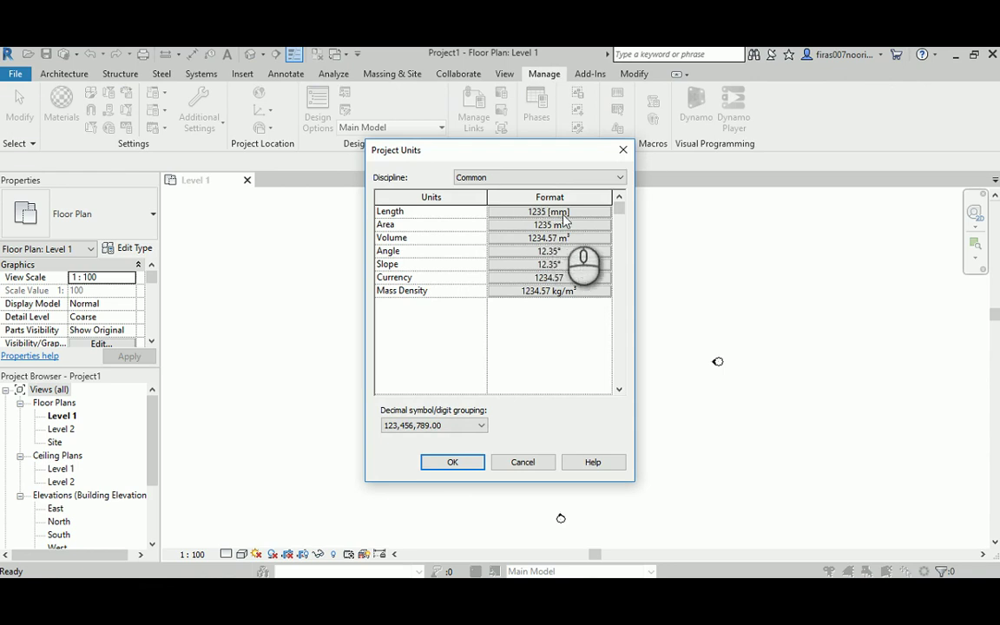
click(622, 149)
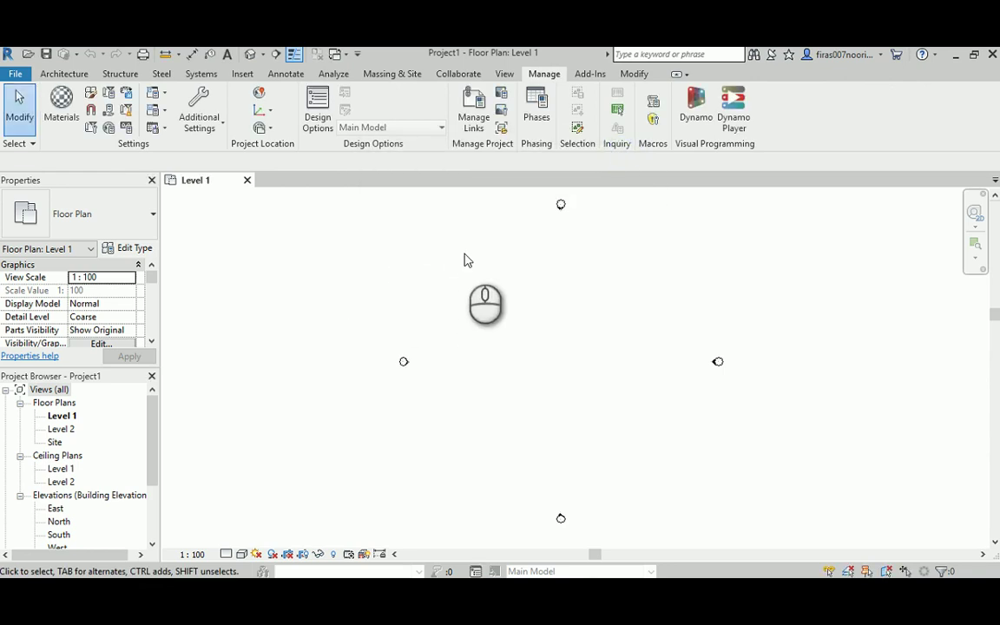
- Switch back to CAD.dwg in AutoCAD and examine the ground floor's room dimensions and the first floor plan around the void
mouse_move(508, 602)
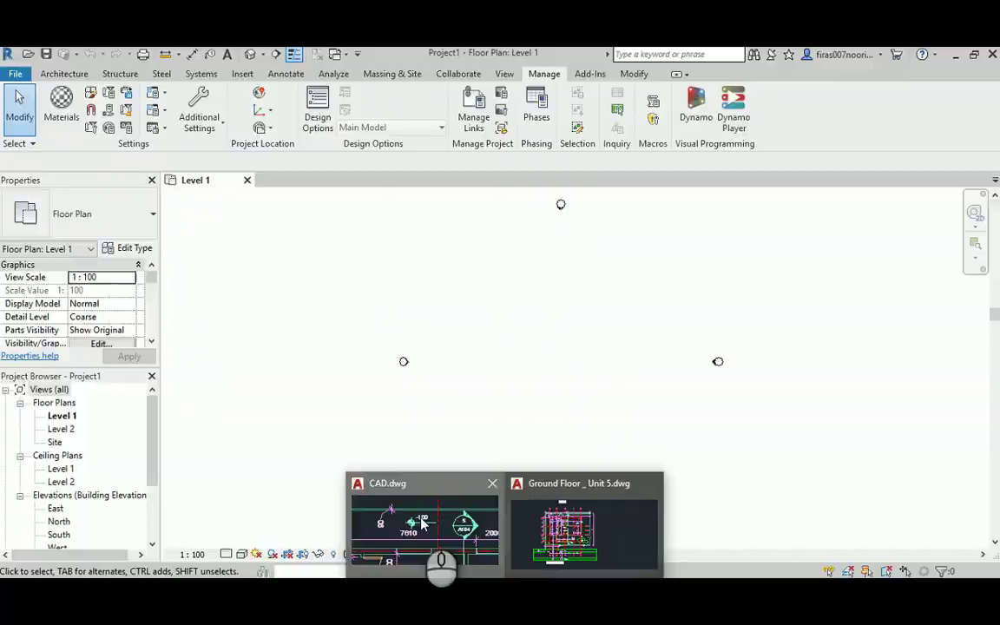
click(437, 555)
scroll(441, 310, down, 5)
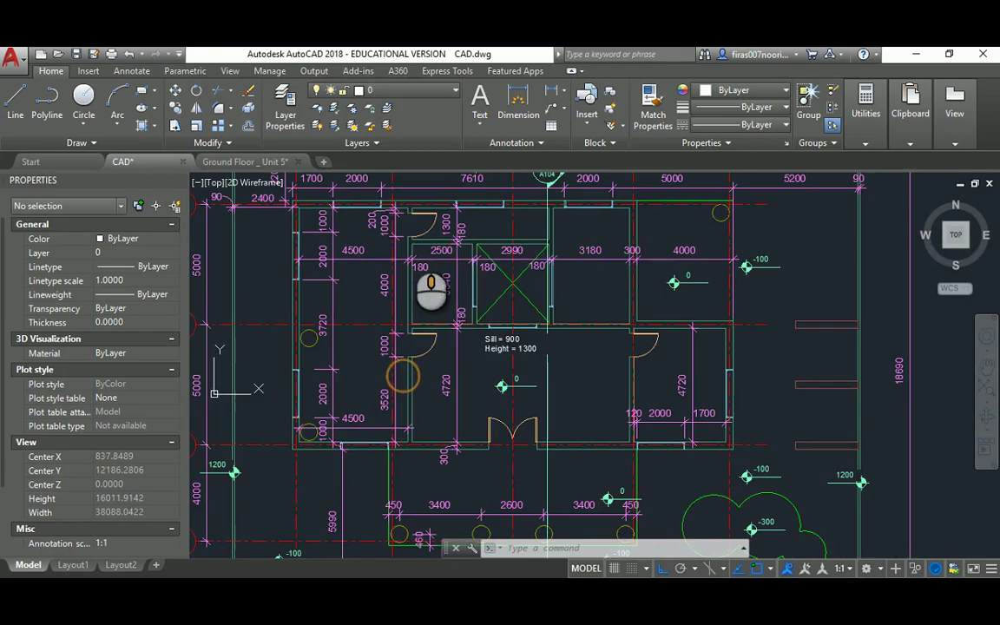
scroll(464, 373, up, 4)
middle_drag(409, 340, 437, 485)
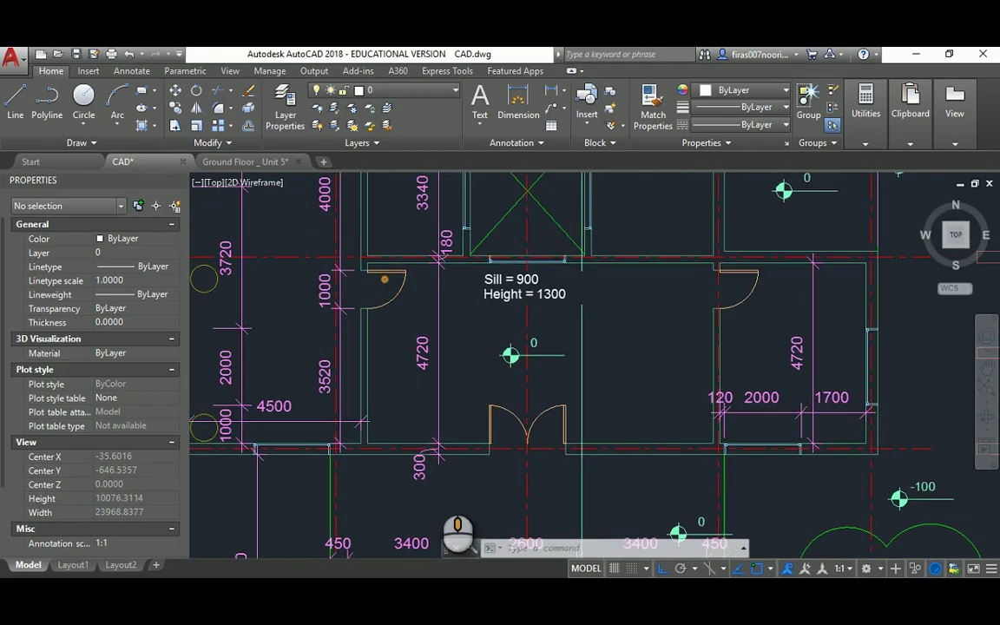
scroll(522, 357, up, 2)
scroll(522, 357, down, 6)
middle_drag(695, 347, 468, 347)
scroll(438, 343, up, 6)
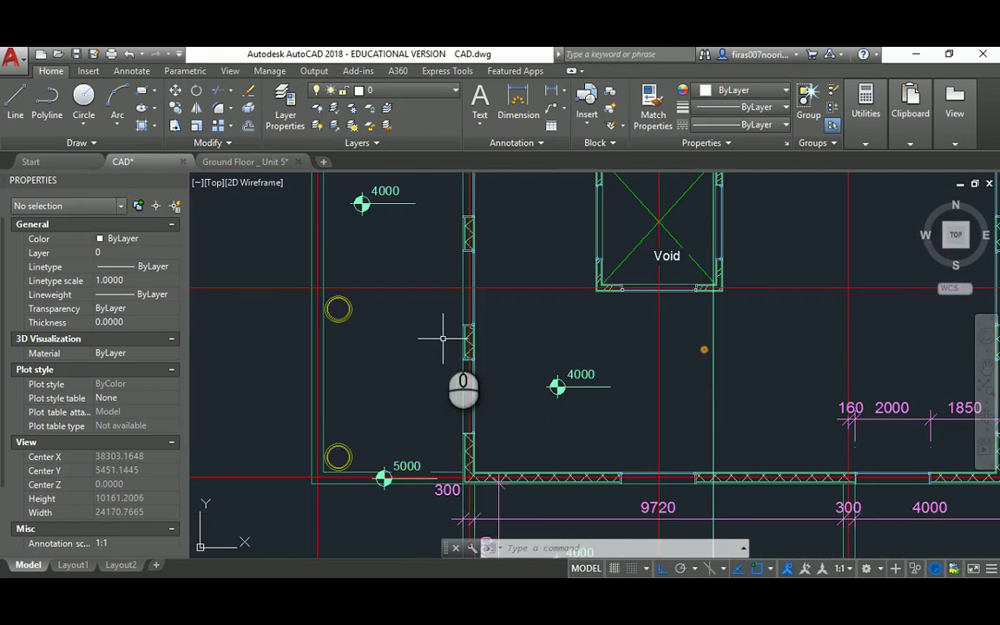
- Examine the first floor and roof floor plans alongside the ground floor plan in CAD.dwg
scroll(486, 347, down, 6)
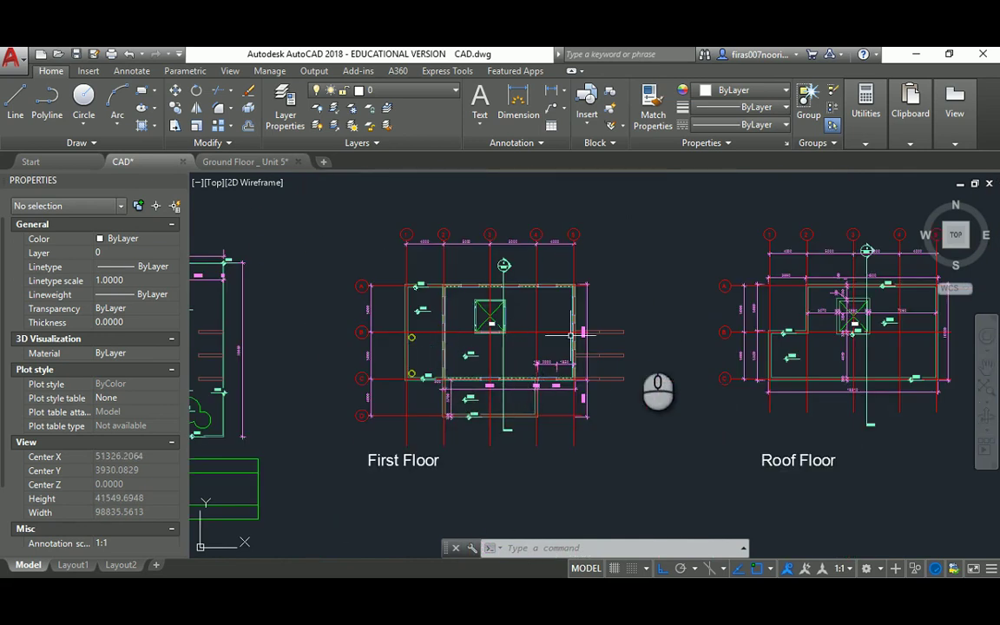
middle_drag(774, 351, 573, 347)
scroll(563, 345, up, 5)
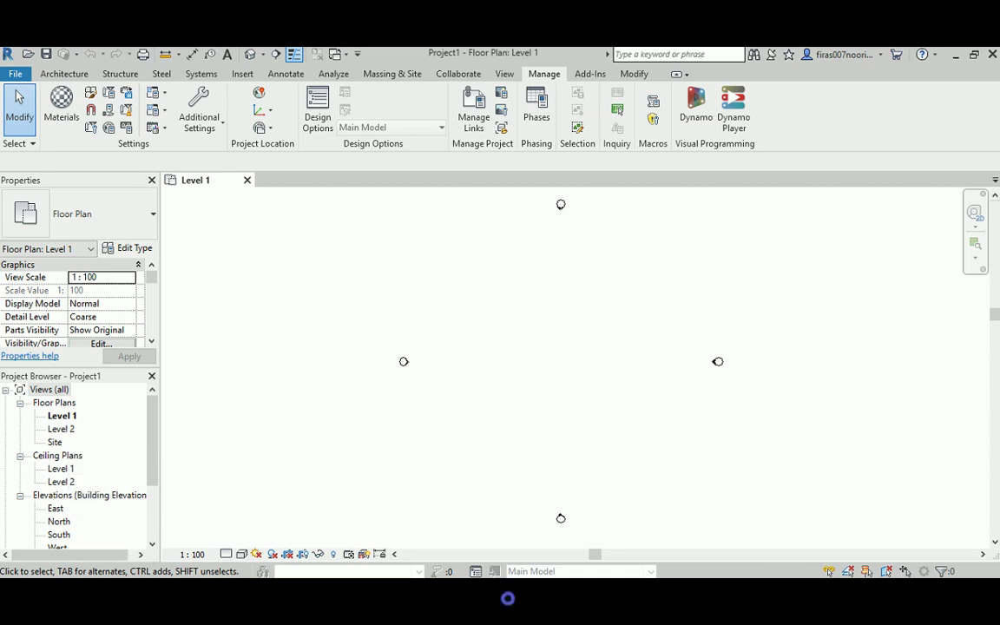
mouse_move(480, 598)
click(476, 530)
scroll(431, 384, down, 5)
middle_drag(430, 384, 859, 377)
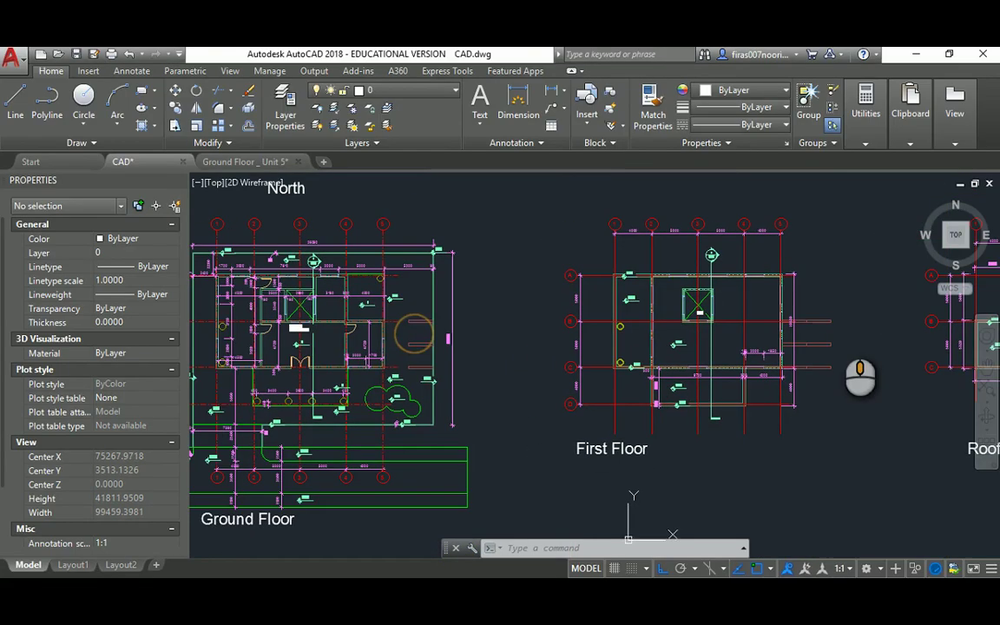
- Switch to Revit and rename the Level 1 floor plan as Ground Floor, including the corresponding level and views
click(587, 598)
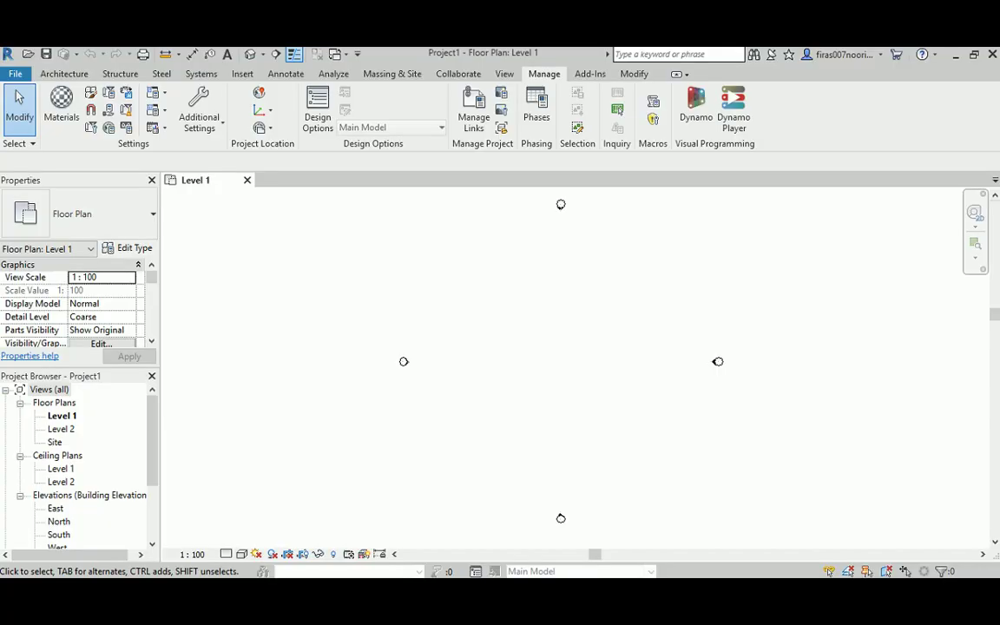
right_click(62, 416)
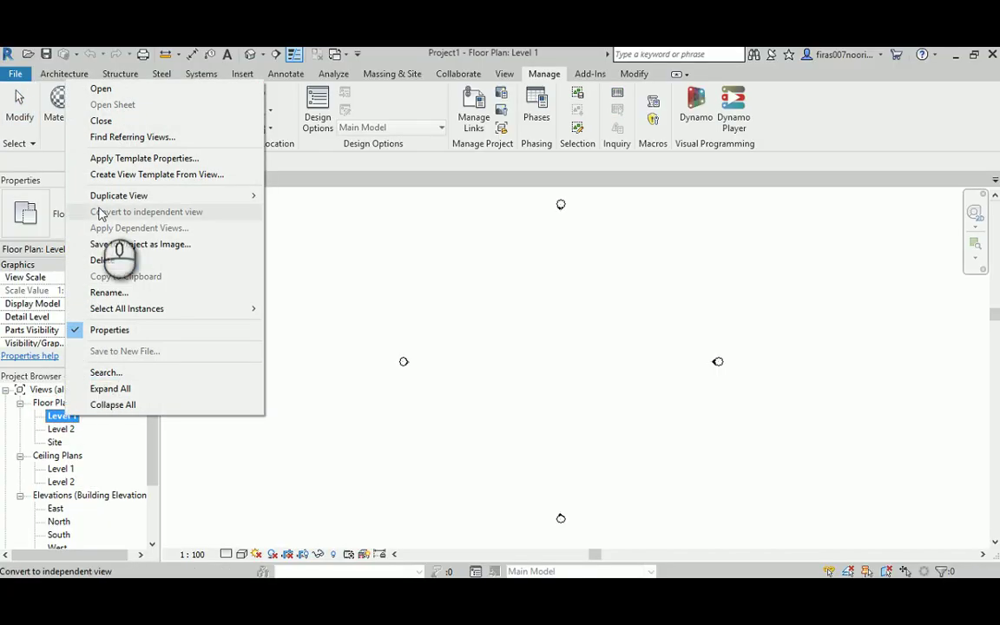
click(108, 291)
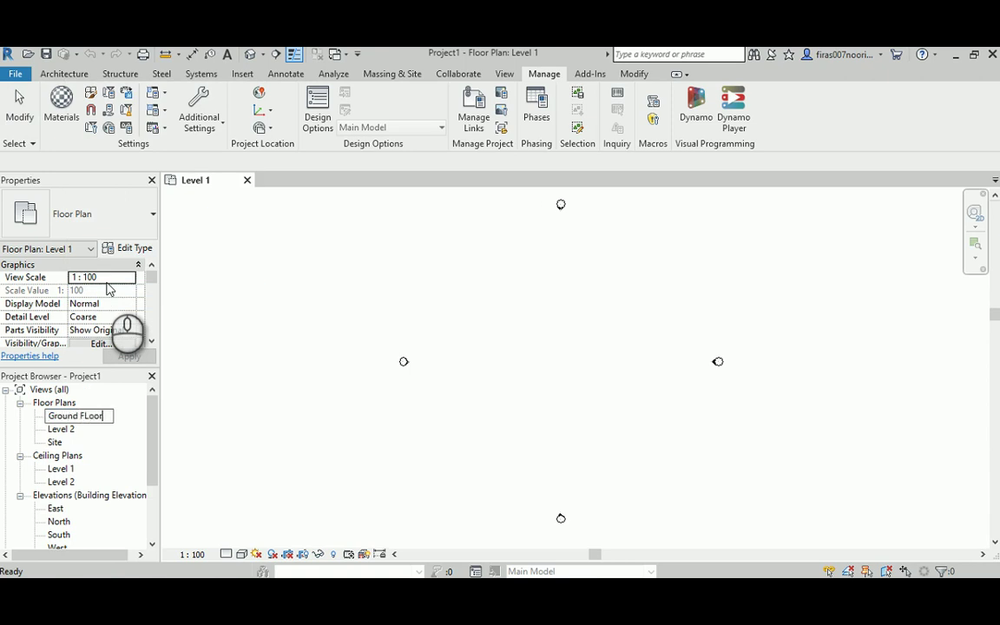
click(66, 429)
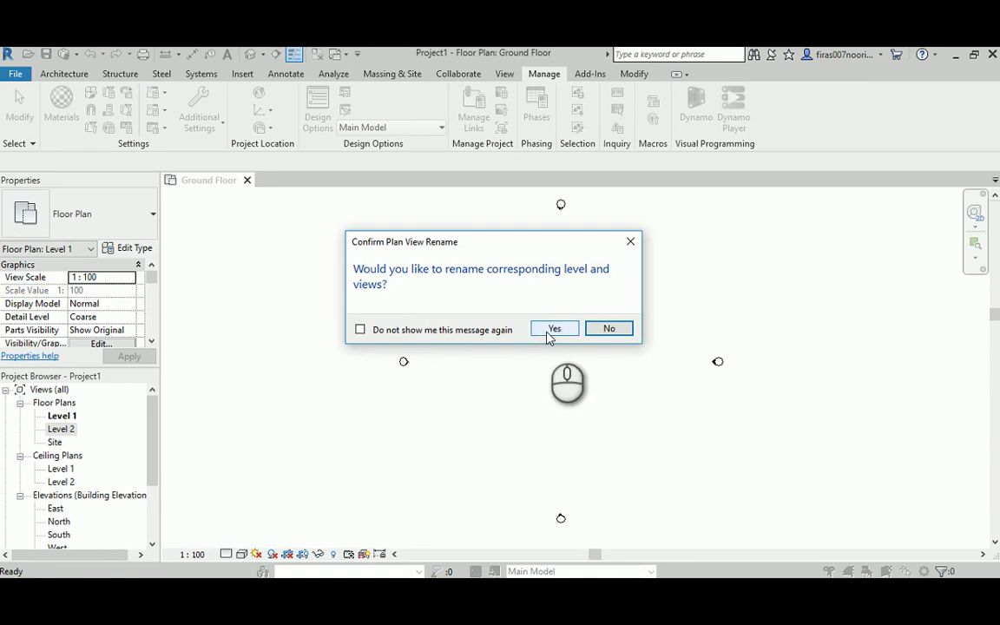
click(552, 330)
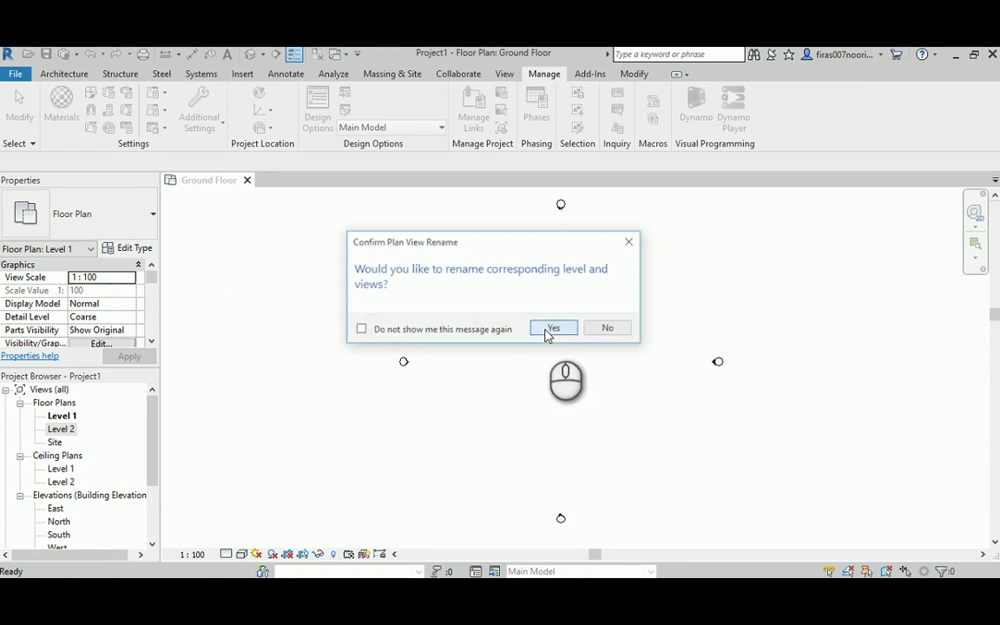
- Rename the Level 2 floor plan as Level 1, including the corresponding level and views
click(66, 430)
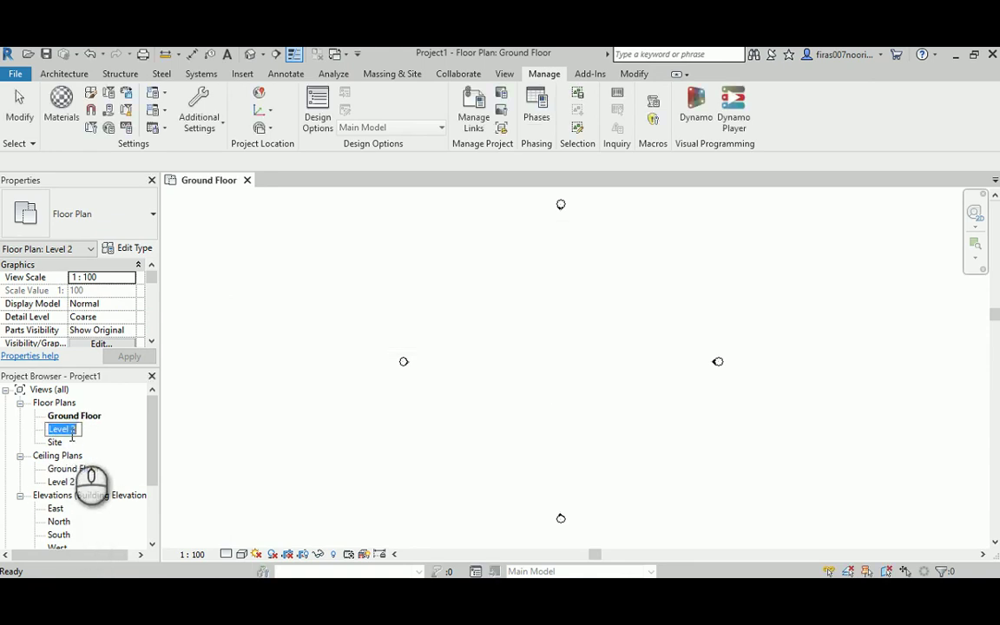
click(72, 430)
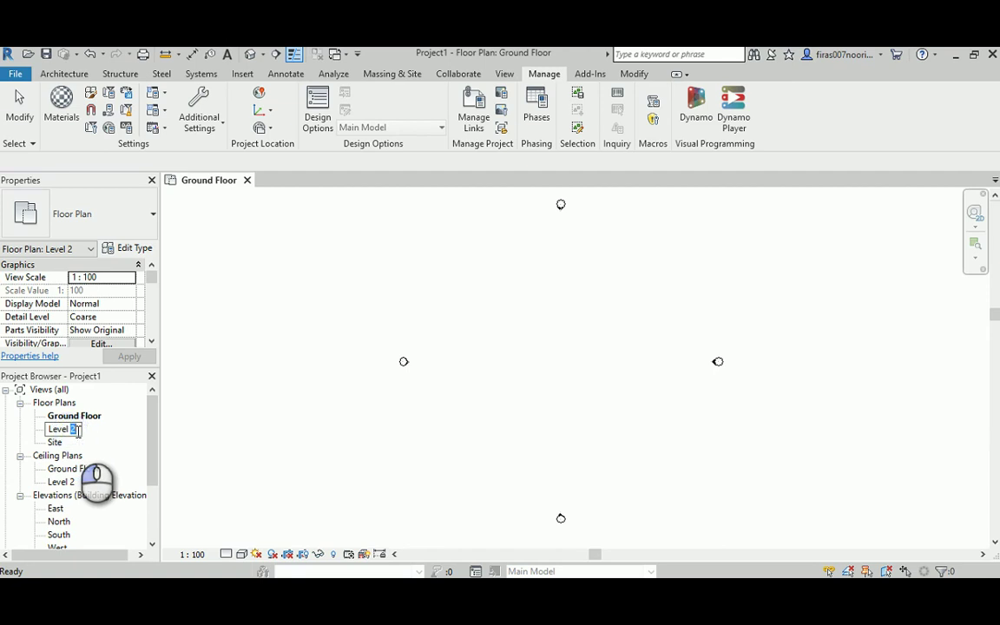
click(250, 438)
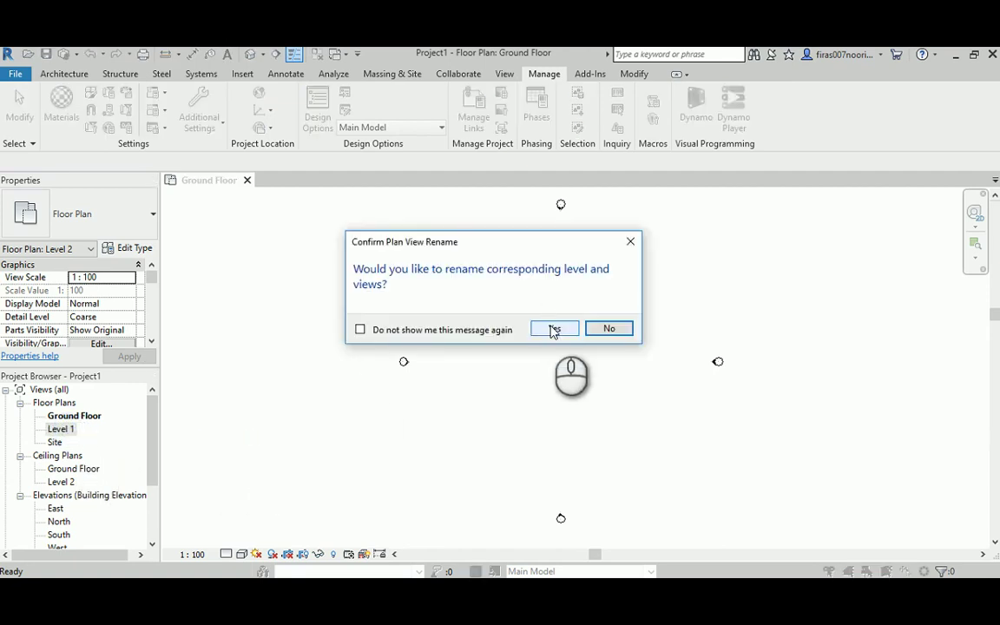
click(552, 328)
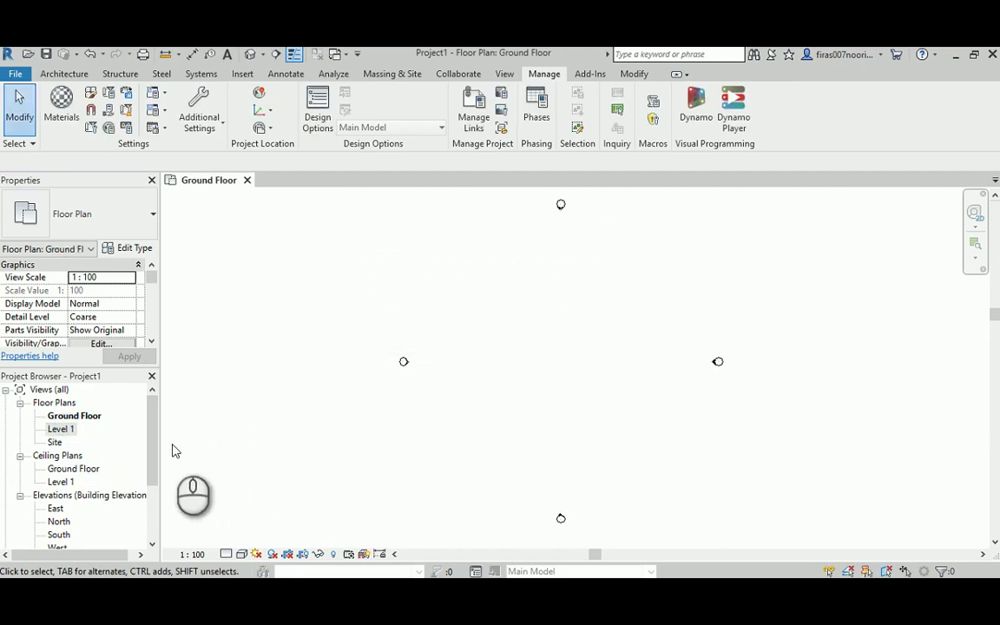
- In the East elevation, draw a new level at 7000, 3000 mm above Level 1 and aligned with the existing level ends
drag(153, 405, 153, 429)
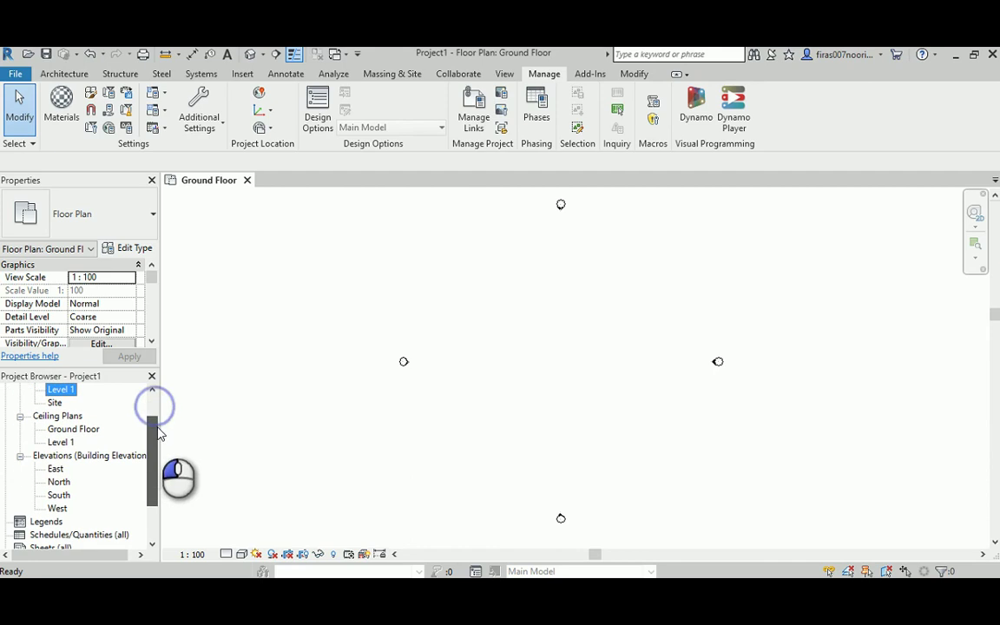
double_click(55, 468)
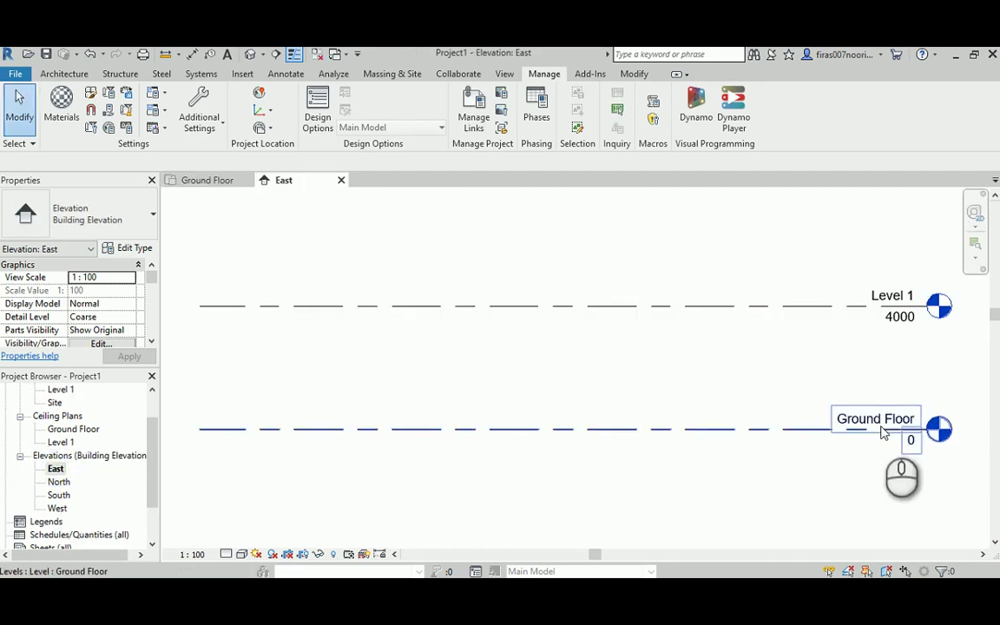
scroll(850, 347, down, 3)
middle_drag(722, 309, 634, 338)
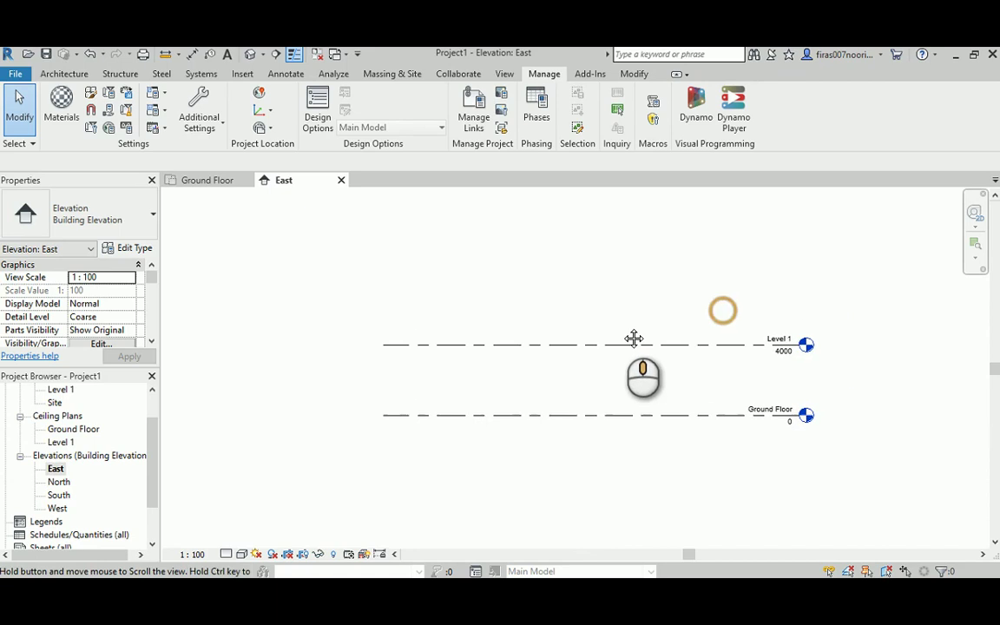
click(54, 73)
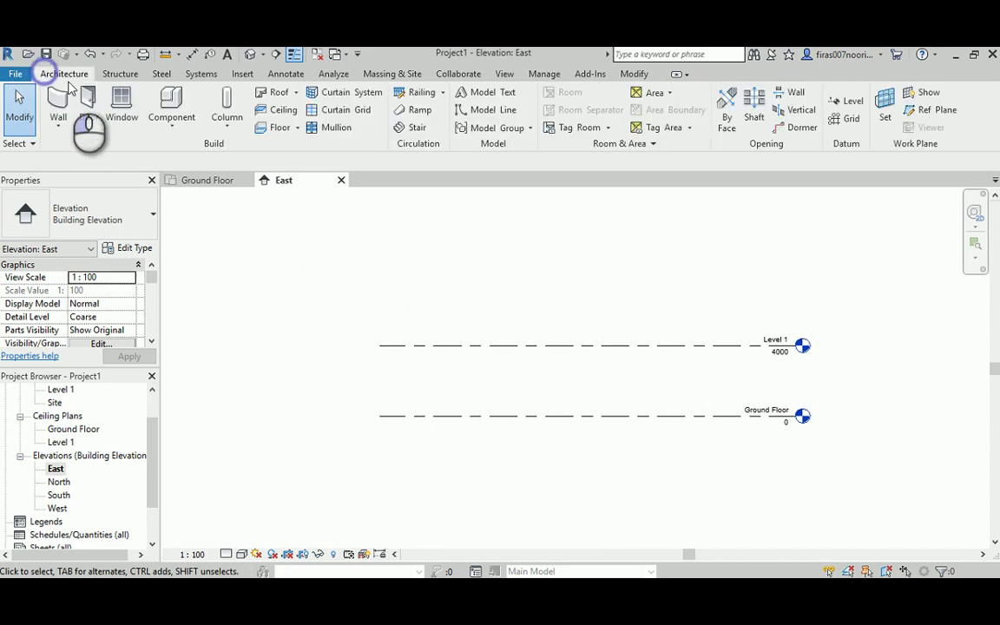
click(846, 100)
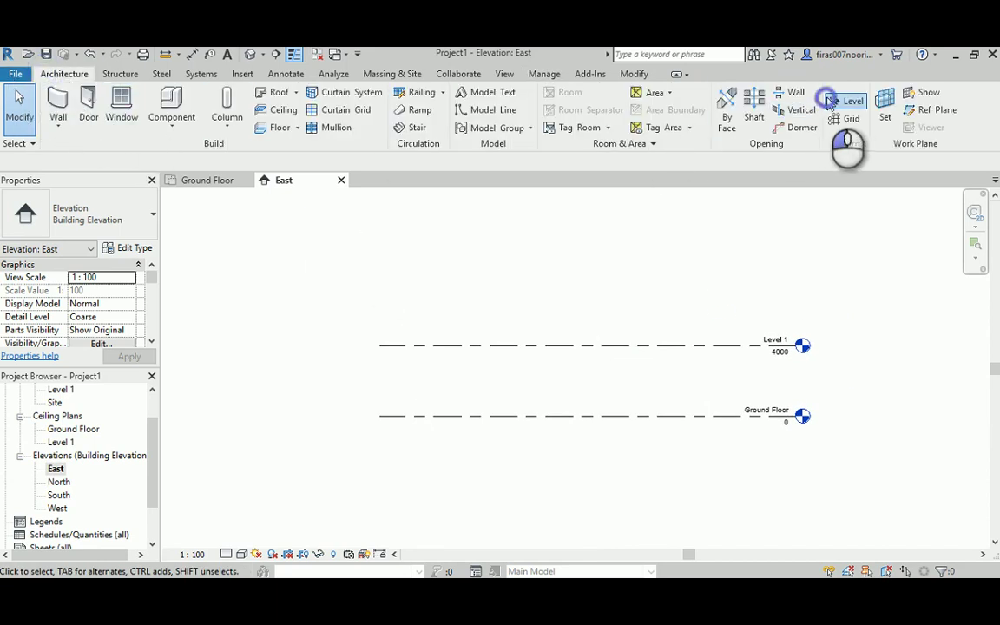
click(375, 293)
scroll(776, 290, up, 3)
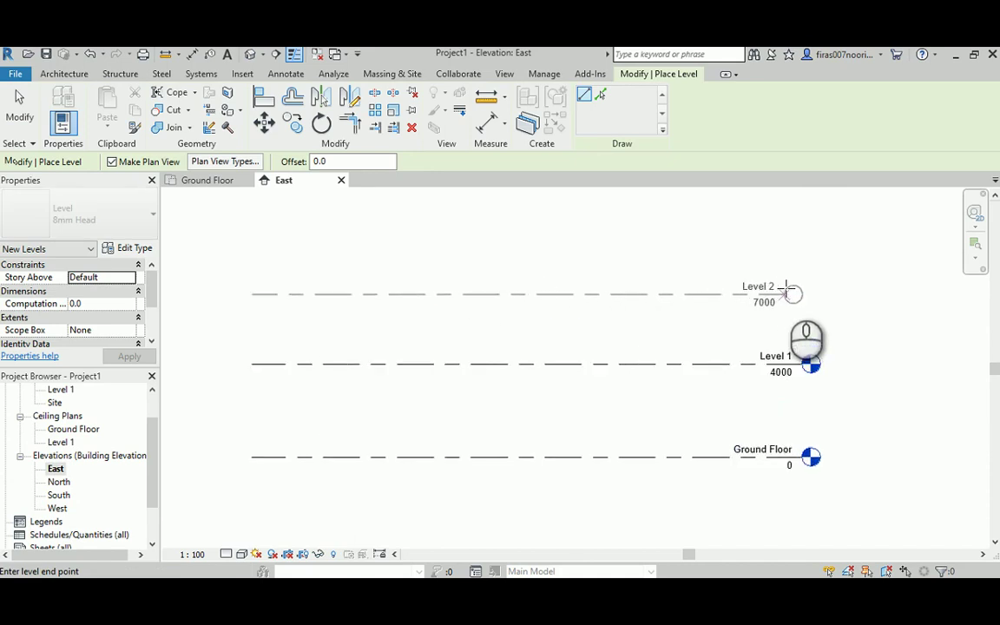
click(800, 293)
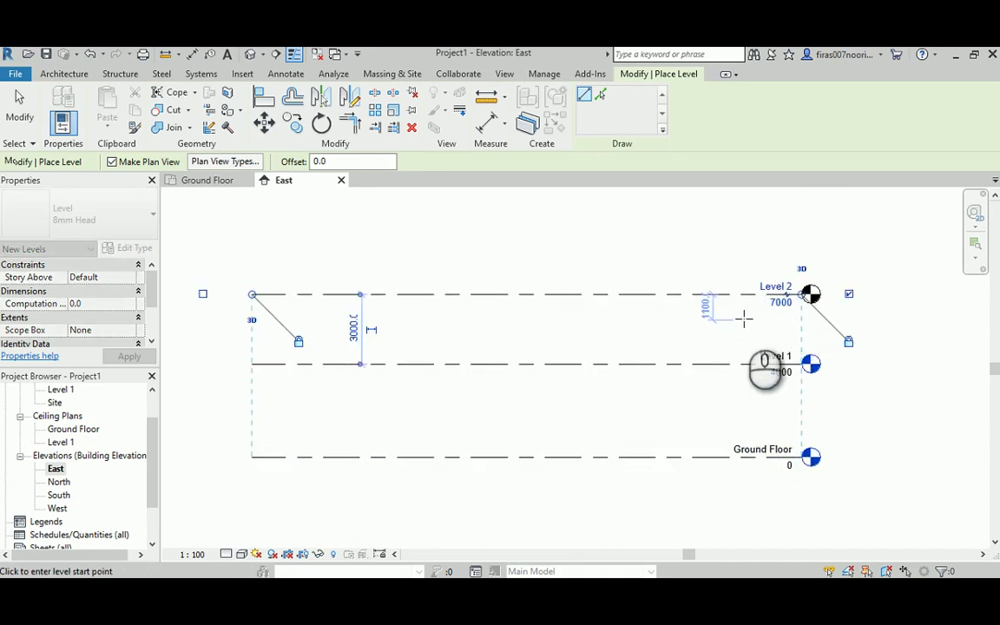
key(Escape)
key(Escape)
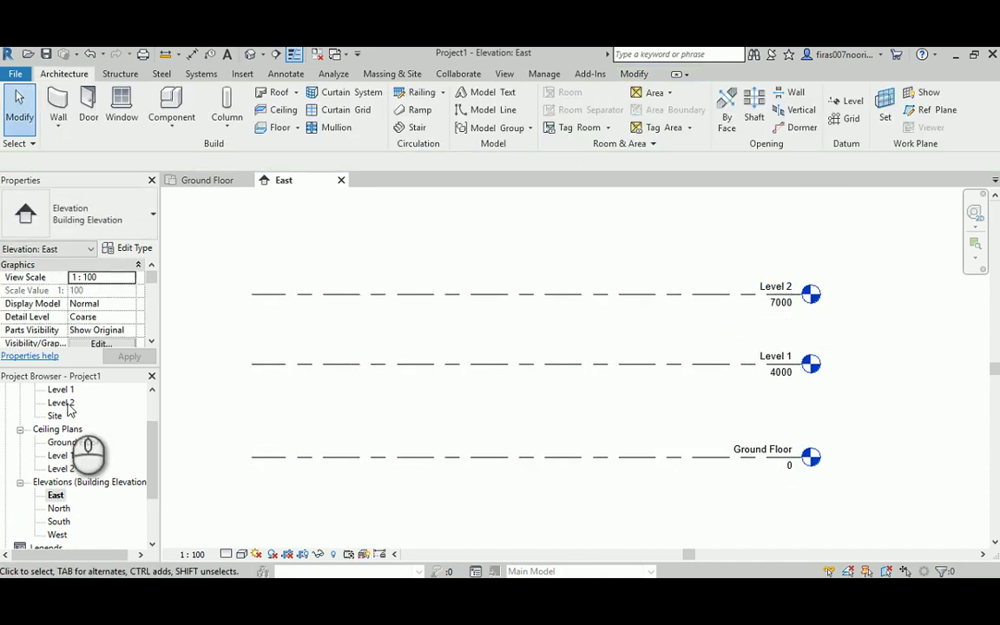
- Open the new Level 2 floor plan and rename it as Roof, including the corresponding level and views
double_click(68, 406)
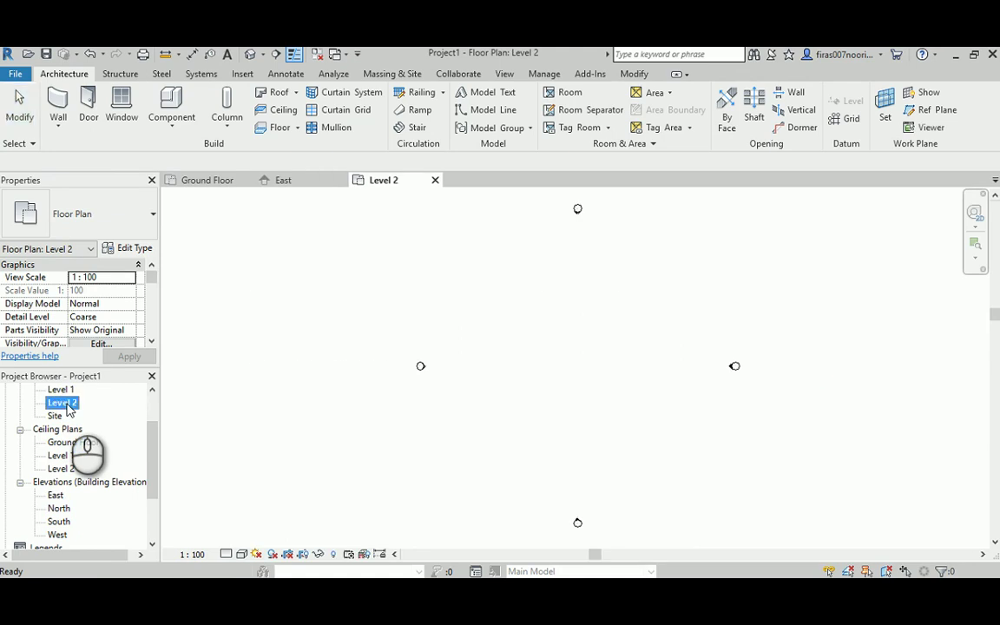
right_click(68, 405)
click(121, 281)
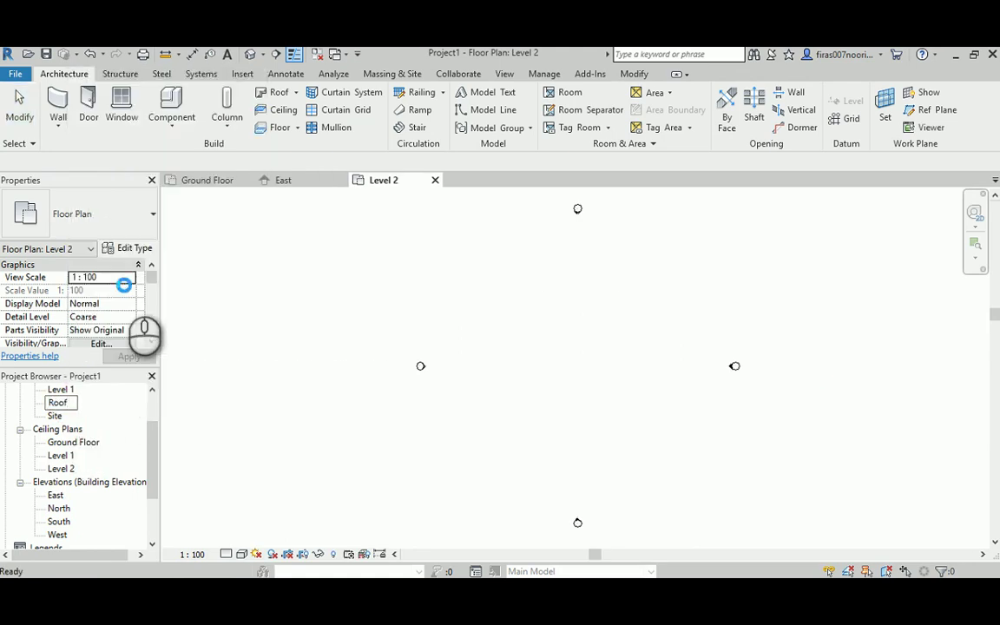
click(124, 285)
click(571, 328)
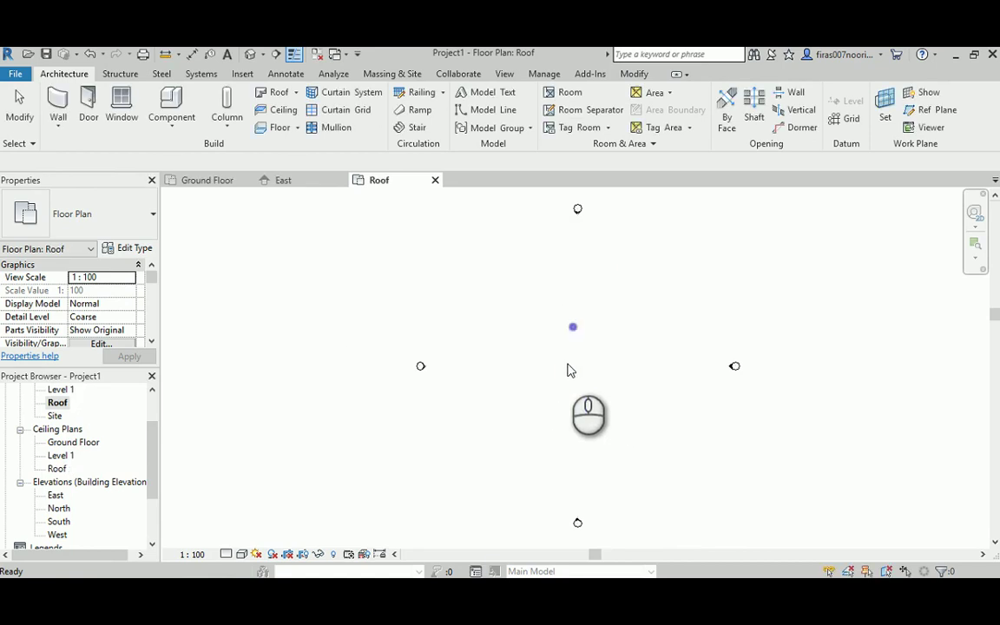
click(565, 359)
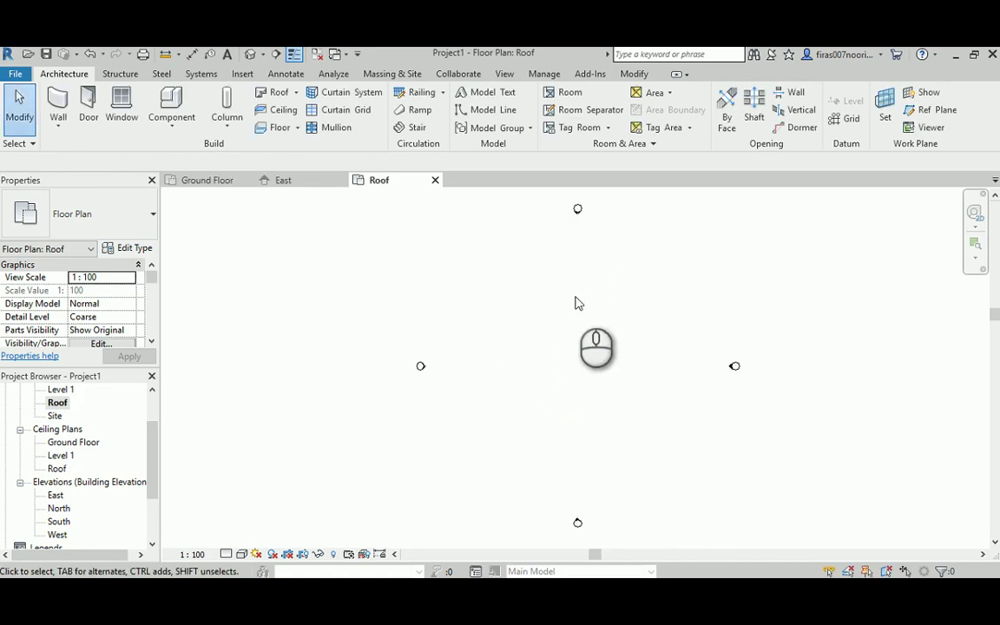
- Collapse the ceiling plans list and, in the East elevation, extend the three aligned level lines outward at the ends opposite their heads
scroll(143, 439, up, 2)
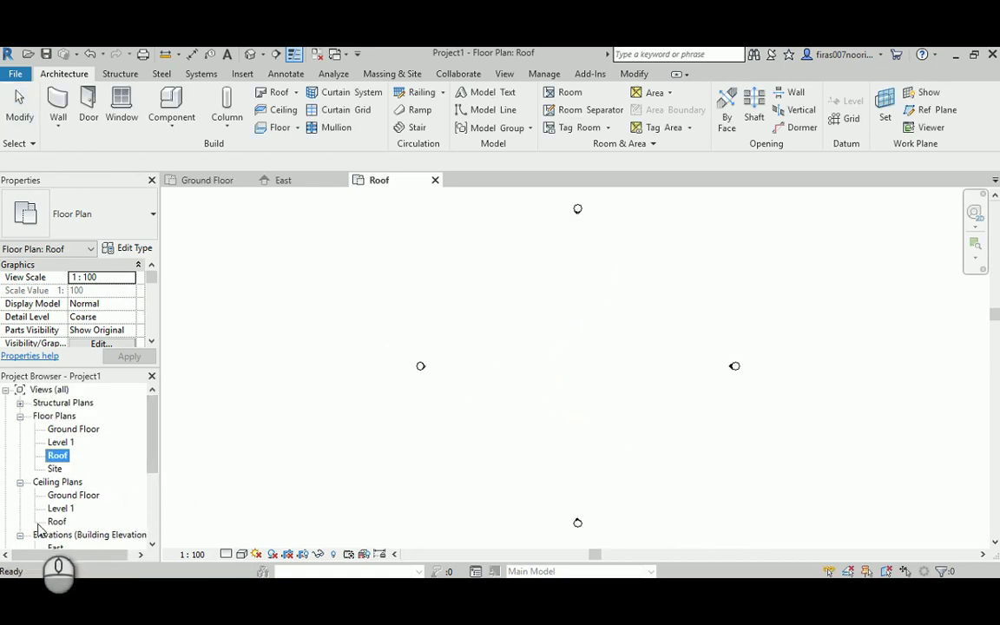
click(20, 482)
click(54, 509)
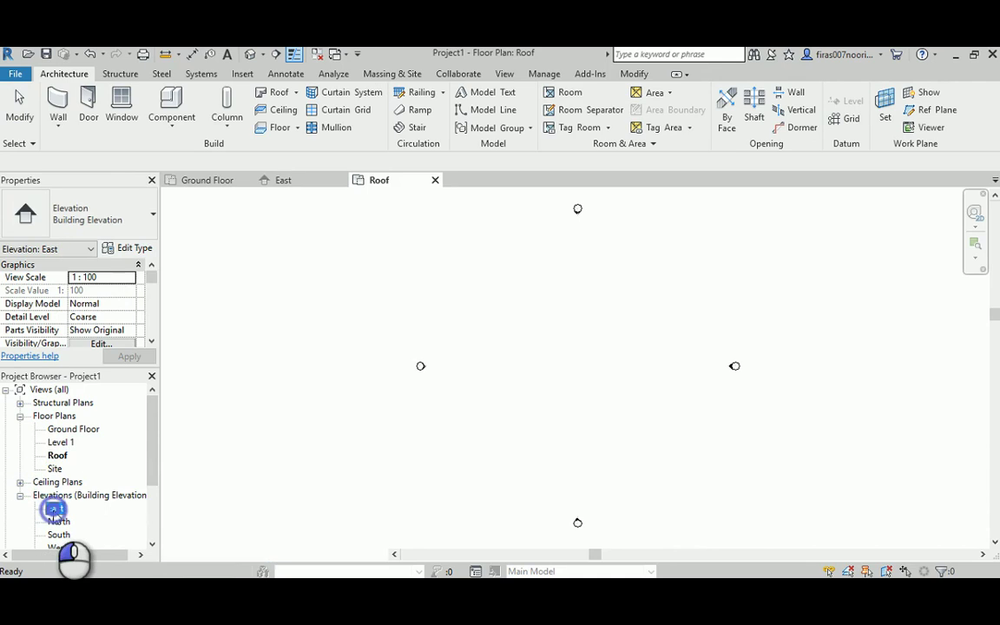
double_click(54, 509)
scroll(504, 326, down, 1)
click(460, 310)
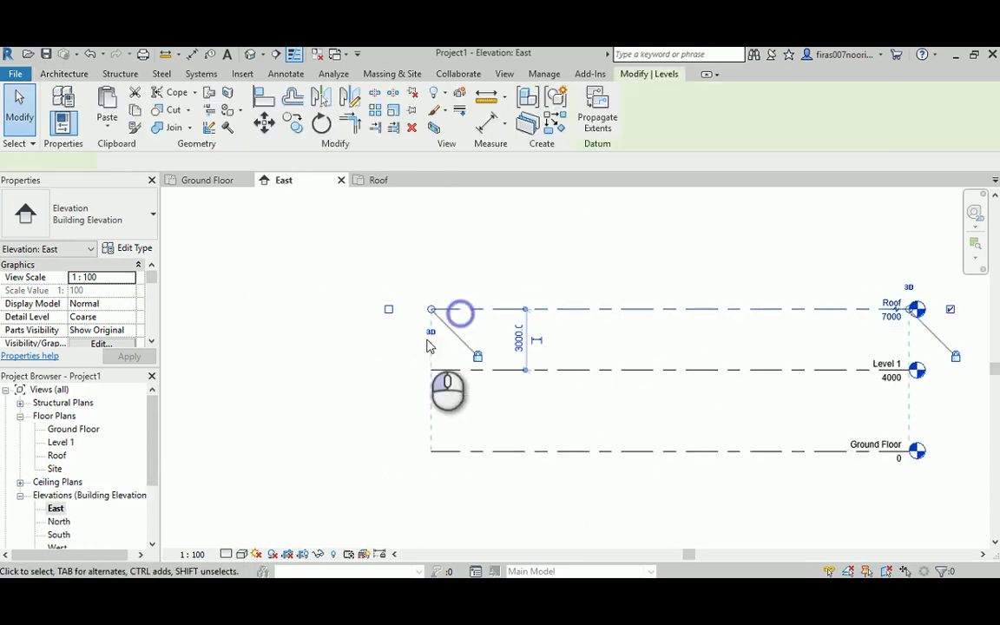
drag(431, 309, 210, 309)
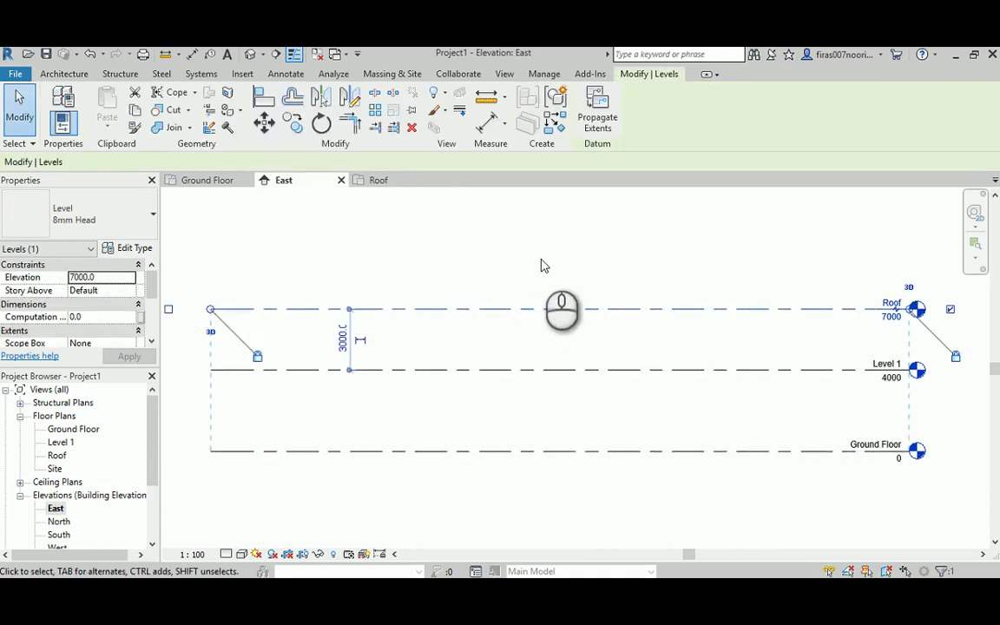
click(541, 264)
middle_drag(714, 281, 710, 296)
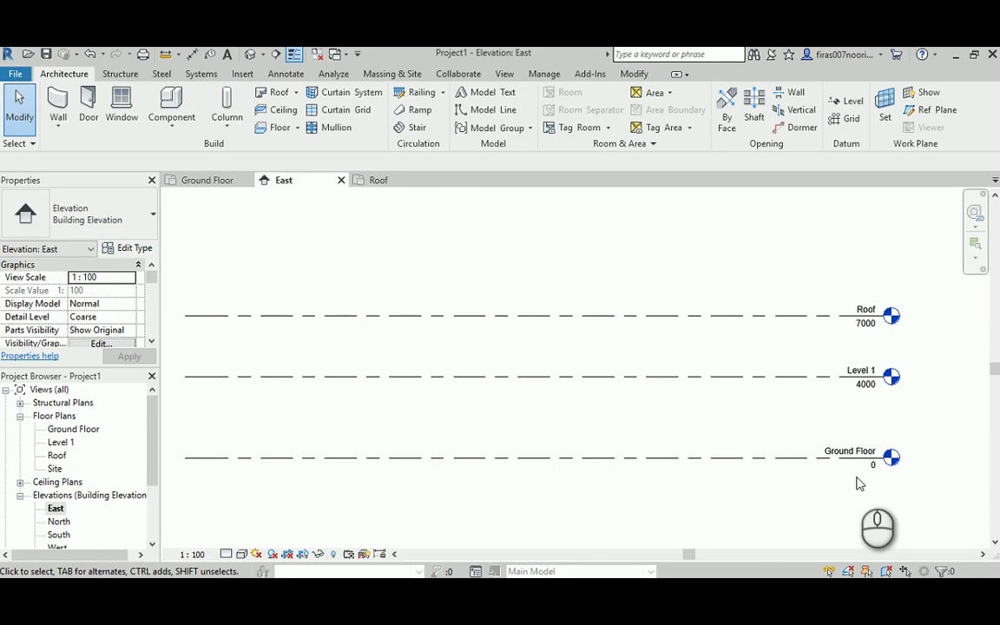
middle_drag(440, 270, 468, 297)
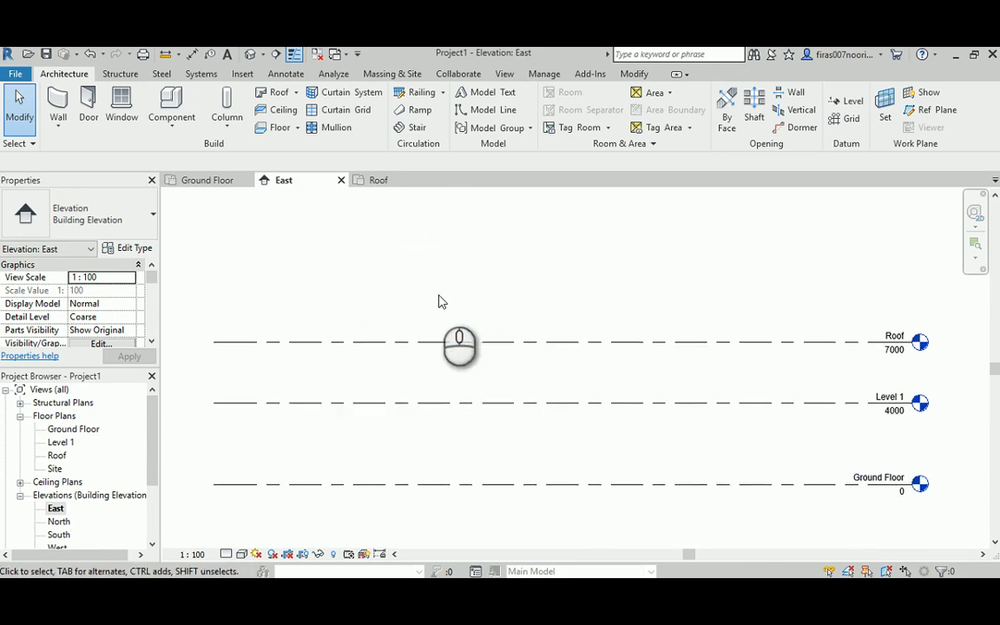
- Open the Ground Floor plan and import the CAD file Ground Floor _ Unit 5.dwg from the Desktop
double_click(66, 430)
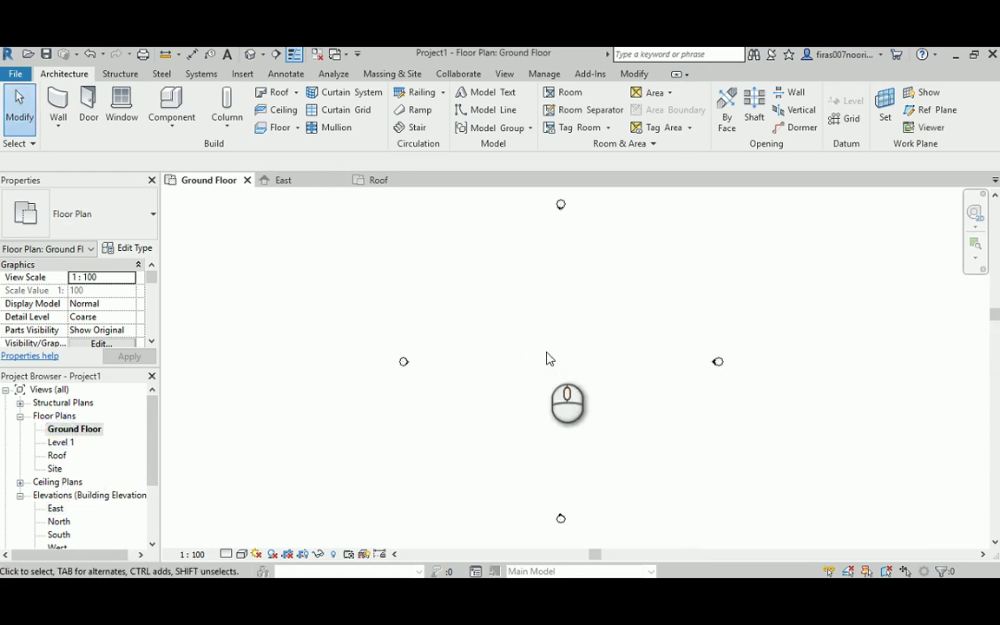
mouse_move(548, 357)
middle_down()
mouse_move(549, 369)
mouse_move(545, 358)
middle_up()
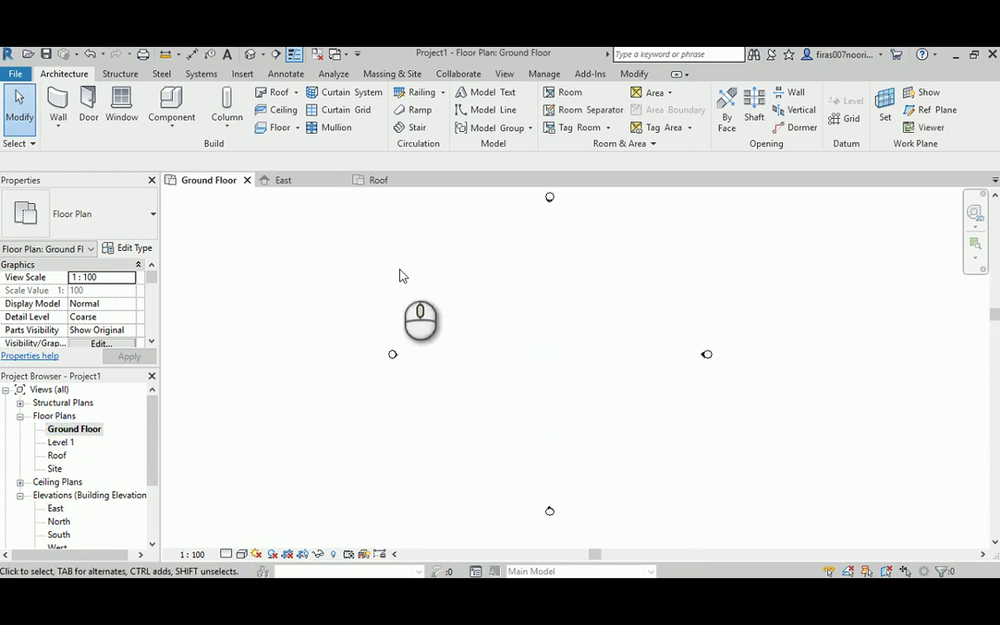
click(245, 74)
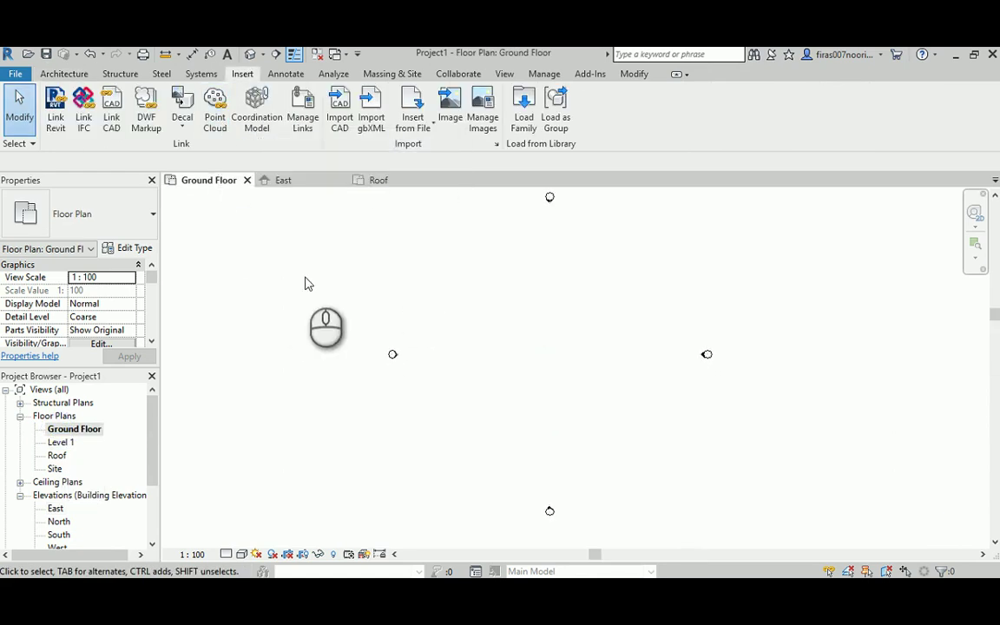
click(339, 130)
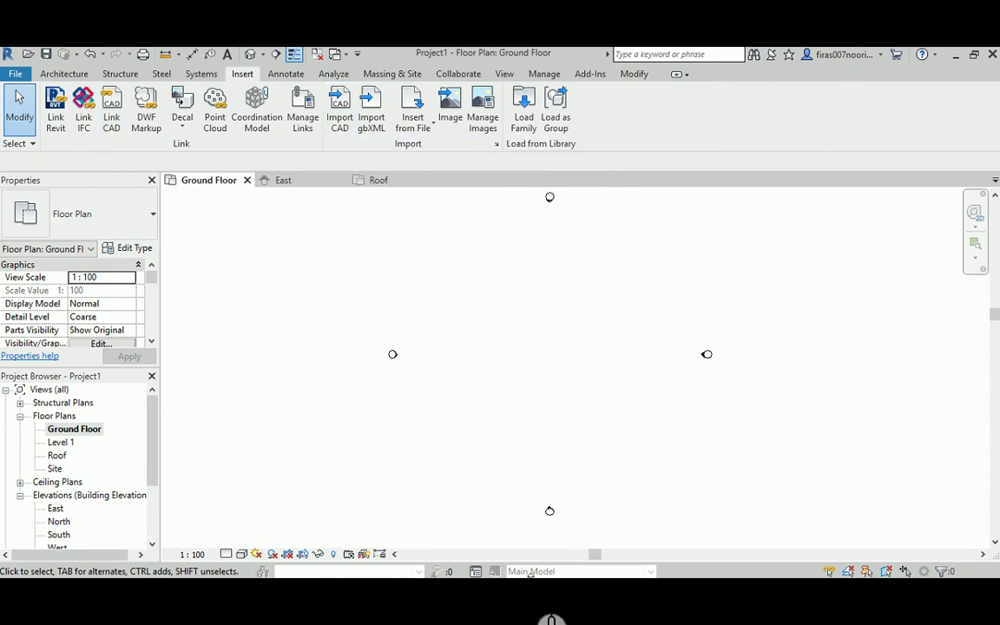
mouse_move(504, 599)
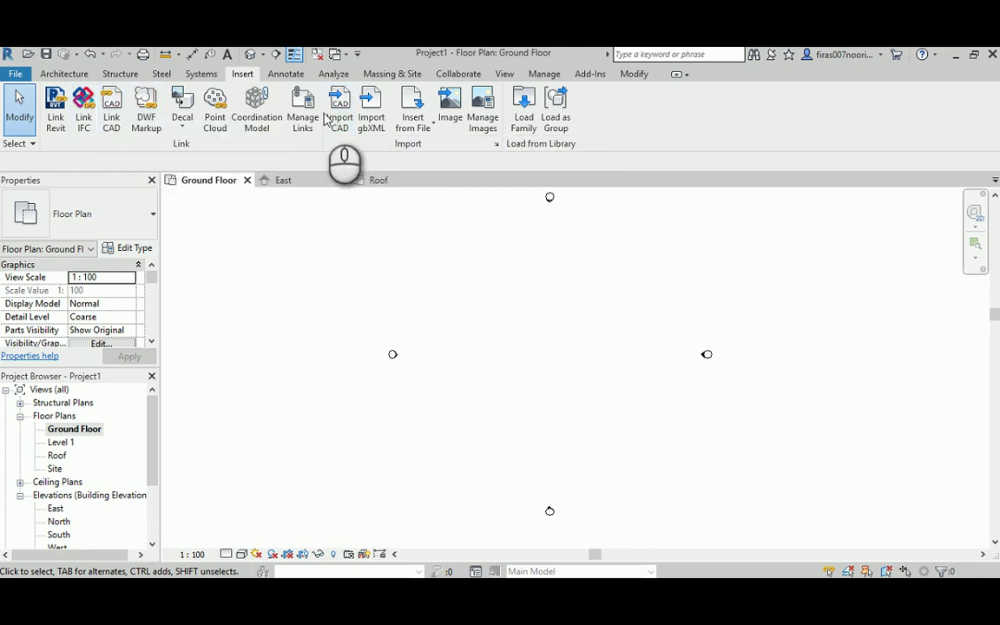
click(340, 105)
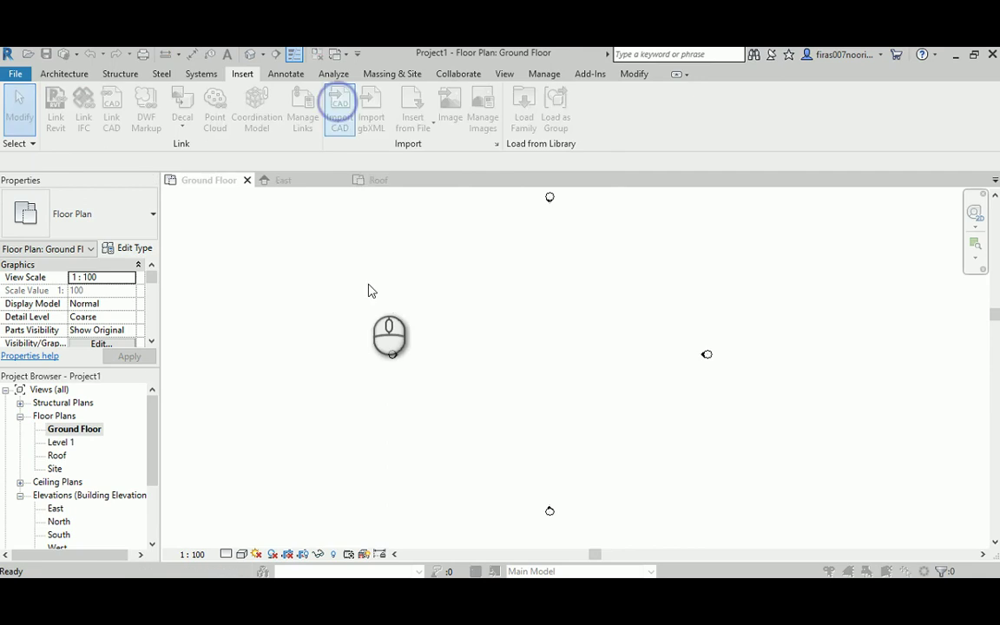
click(257, 386)
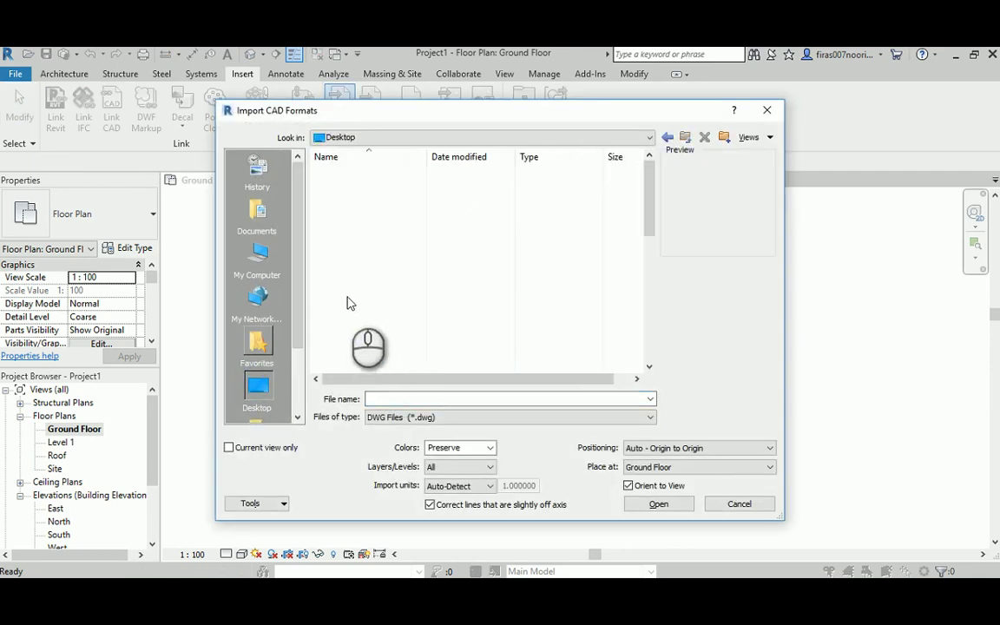
scroll(352, 290, down, 5)
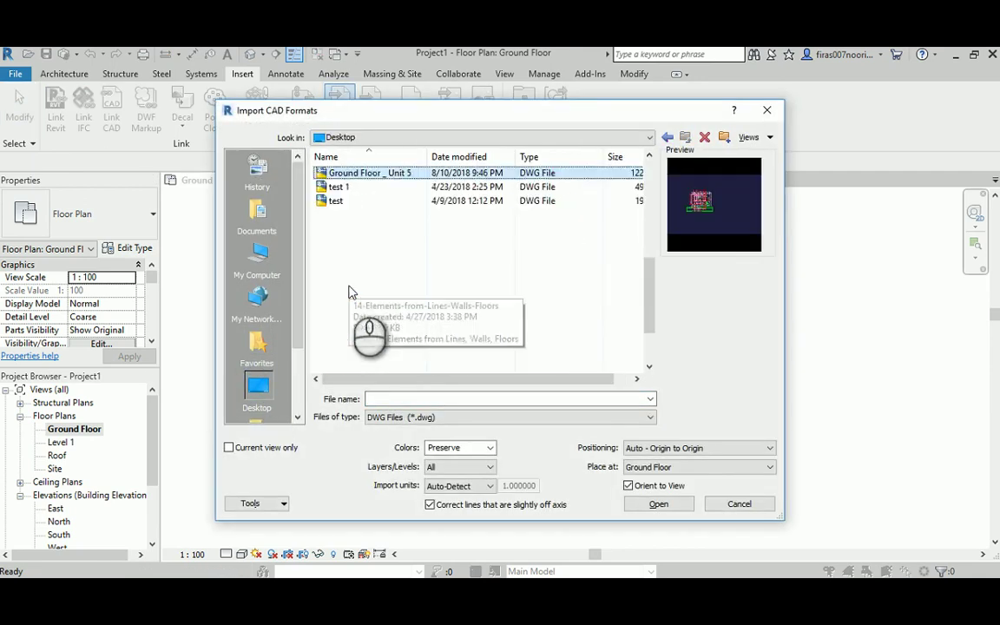
click(365, 326)
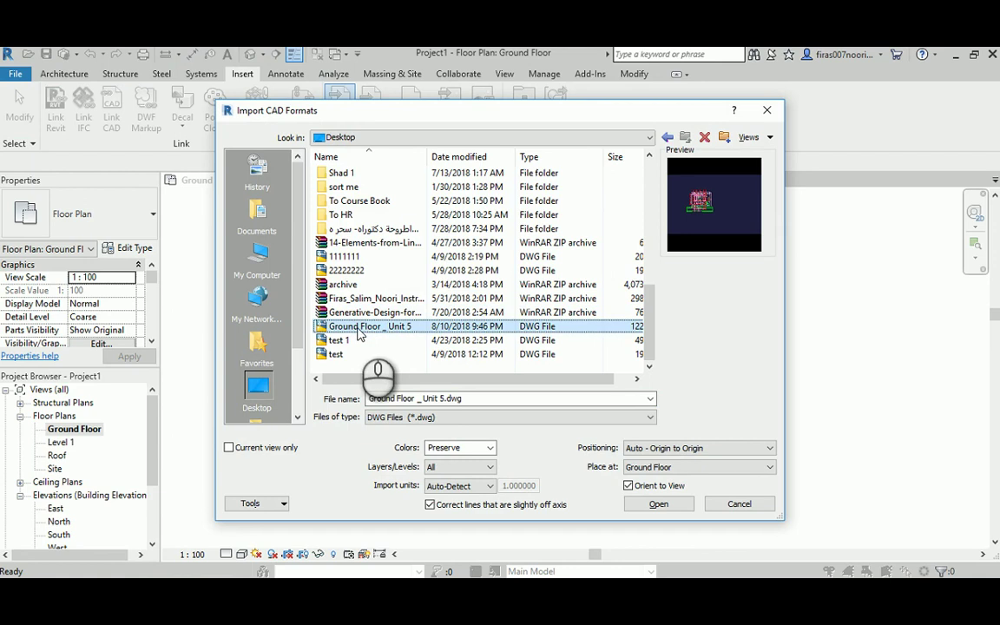
double_click(359, 332)
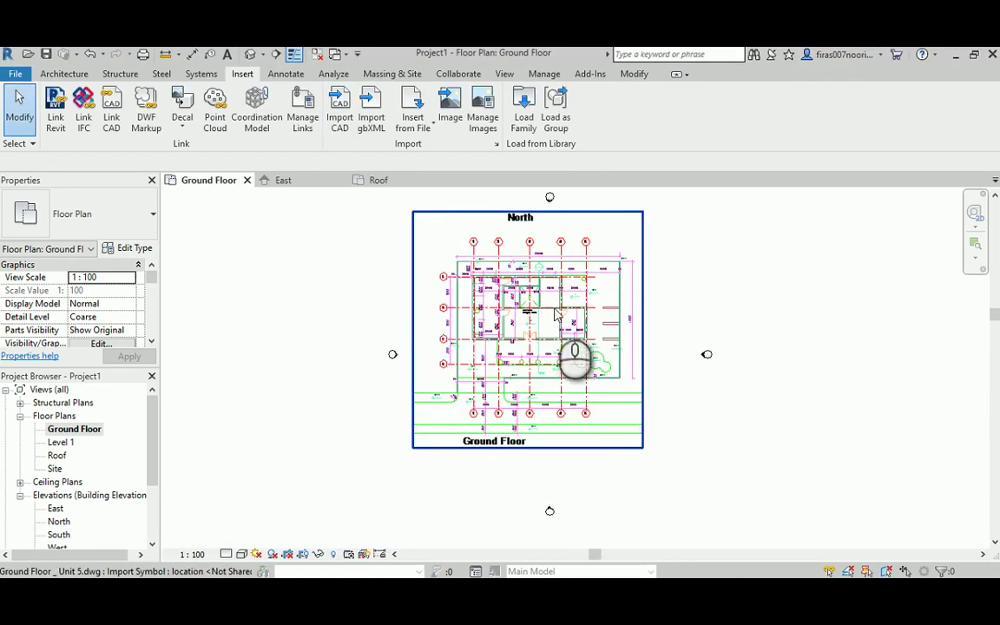
- Examine the imported ground floor CAD plan, its room layout and its position among the elevation markers
scroll(543, 323, up, 3)
scroll(542, 323, up, 4)
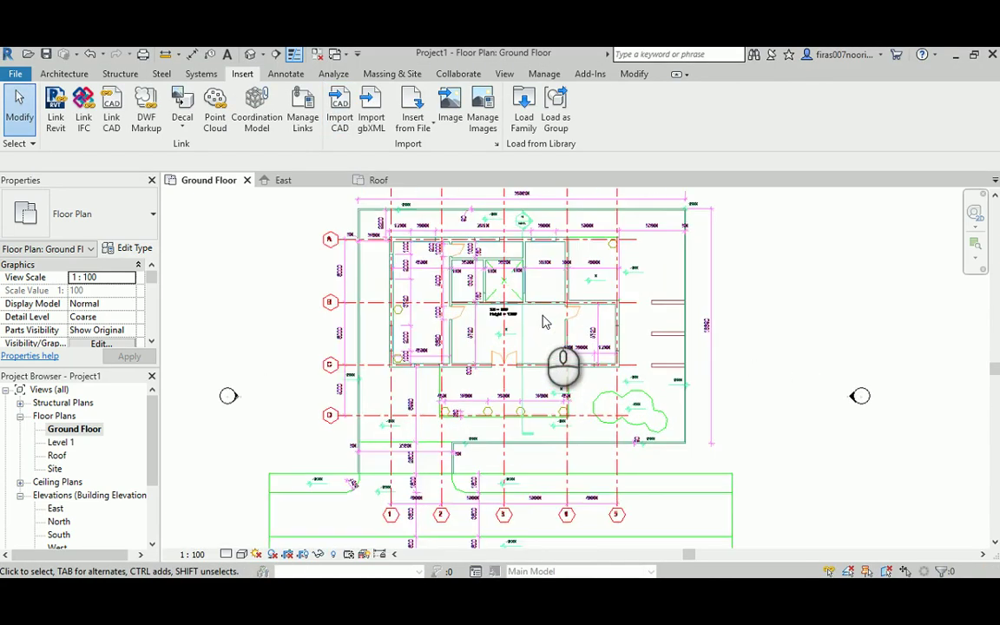
middle_drag(542, 321, 524, 465)
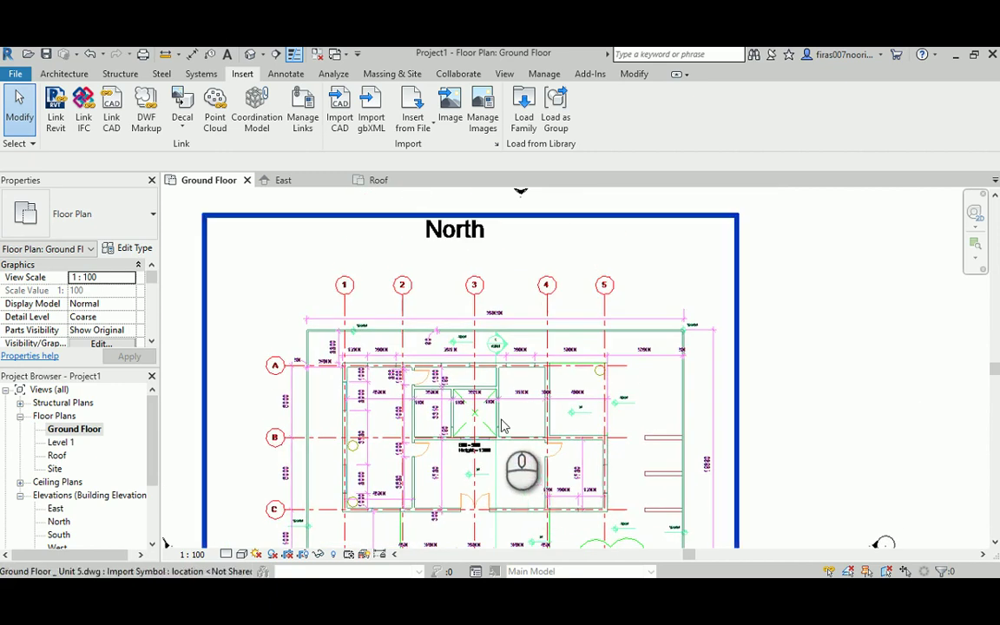
middle_drag(504, 421, 485, 312)
click(483, 314)
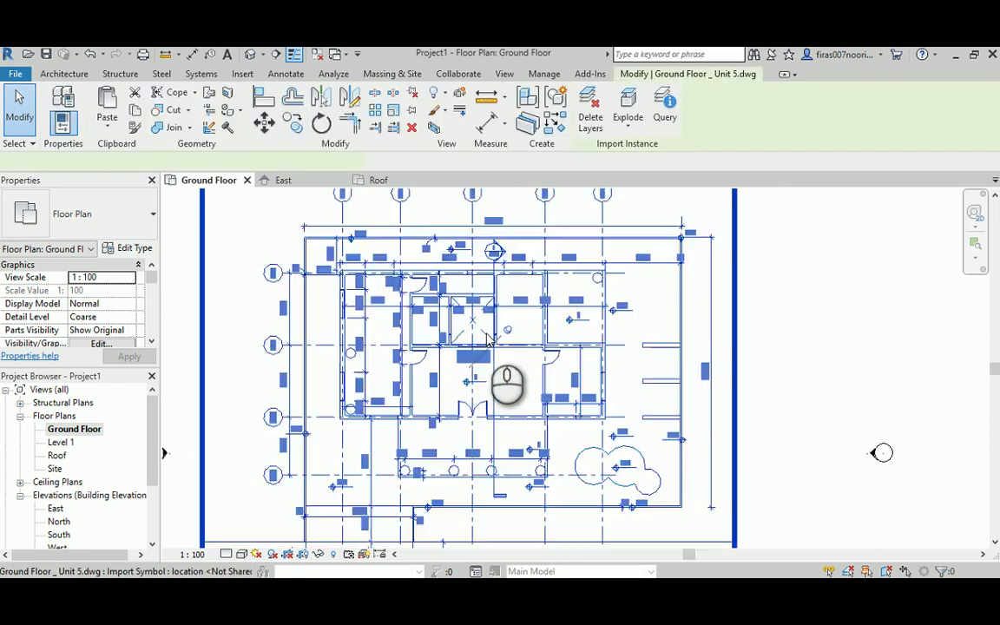
scroll(508, 382, down, 2)
scroll(516, 365, up, 5)
scroll(499, 330, up, 2)
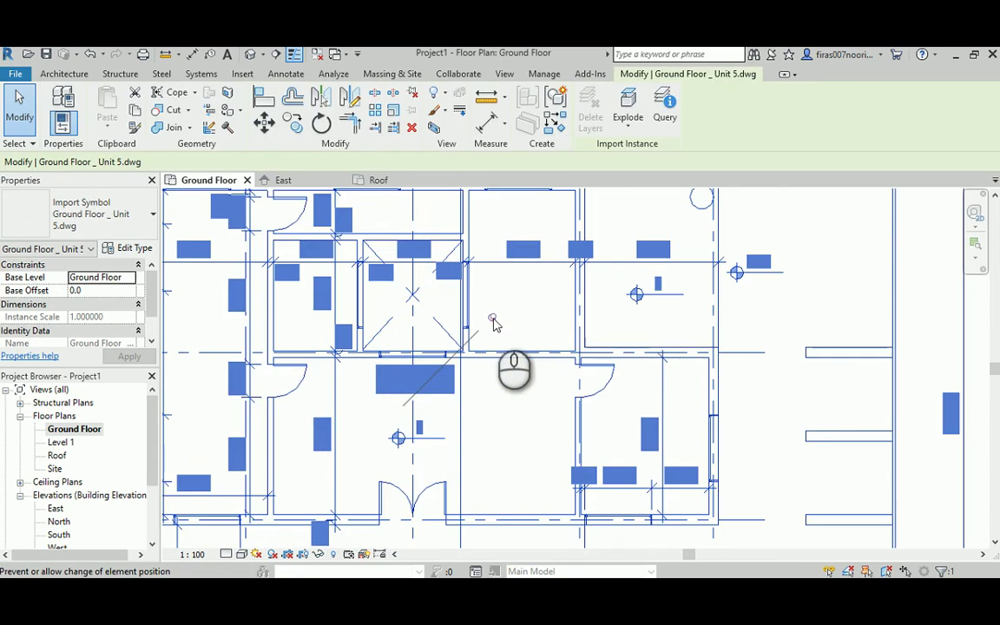
scroll(495, 328, down, 6)
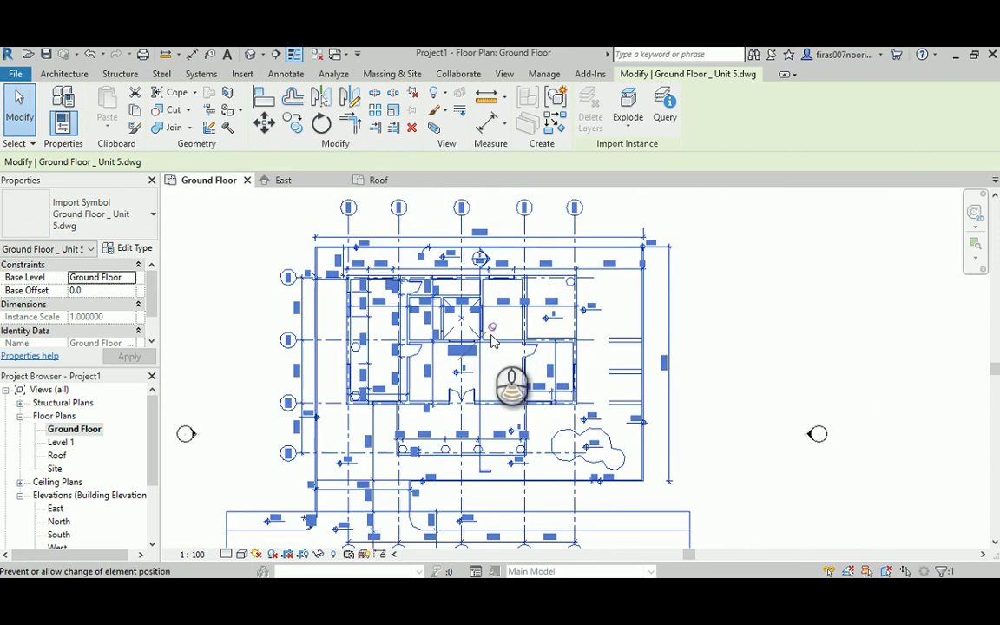
click(778, 363)
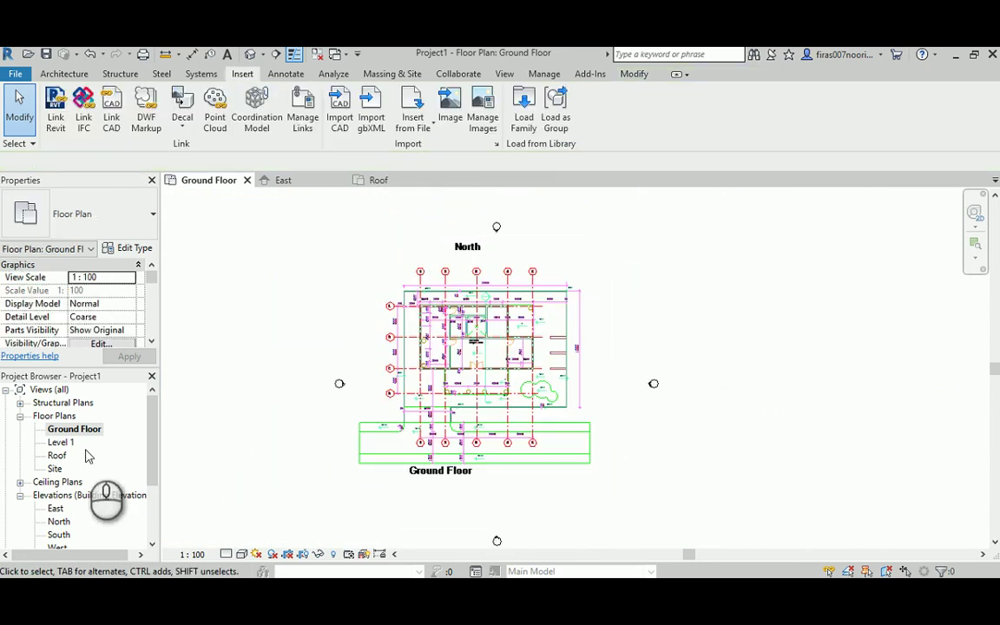
- Open the Level 1 floor plan and compare how the imported drawing displays there and in the Ground Floor plan
click(61, 443)
double_click(61, 443)
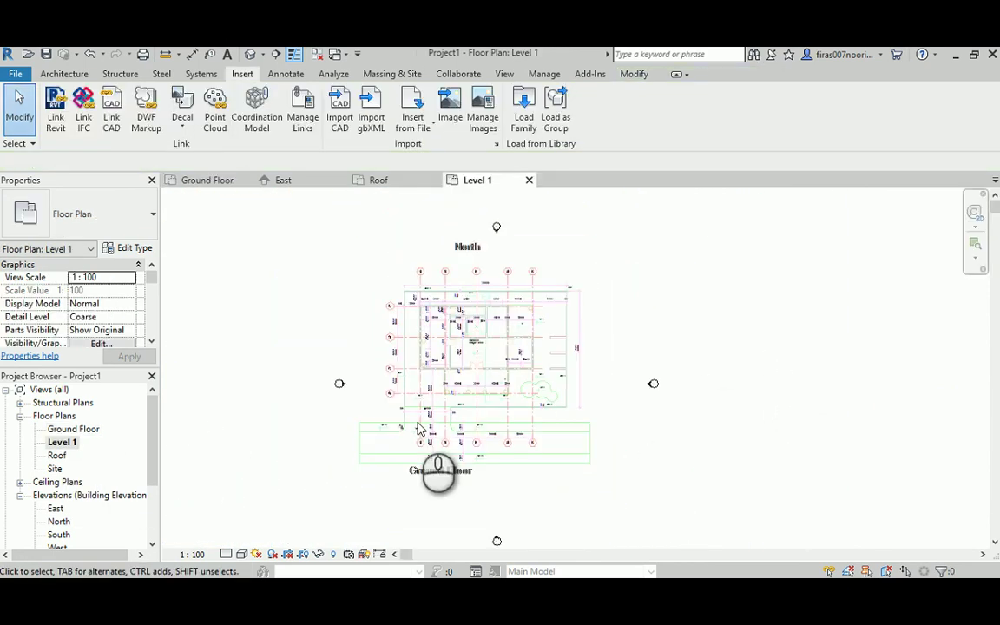
double_click(64, 429)
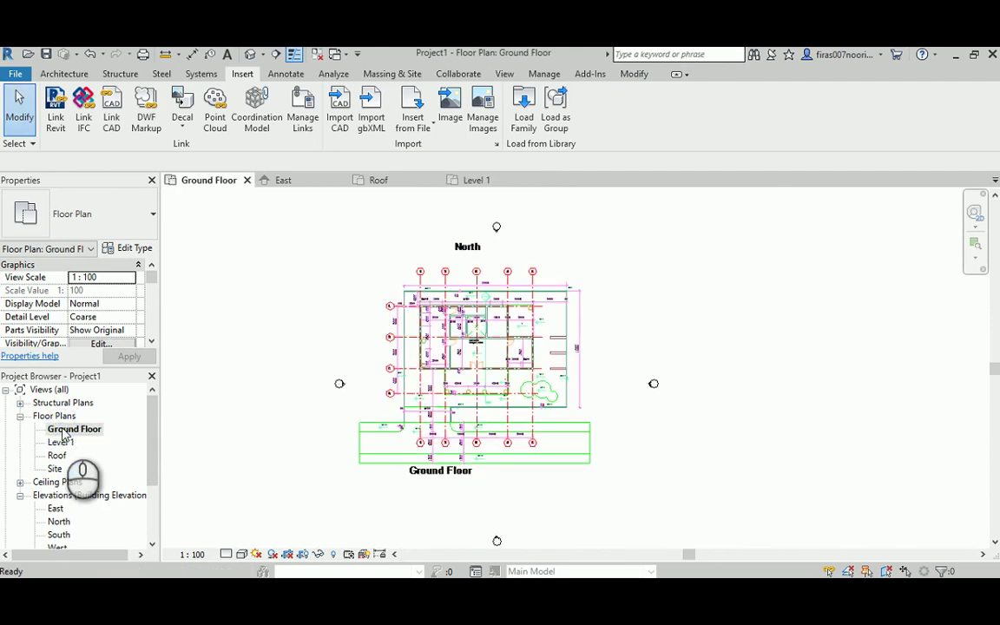
double_click(61, 443)
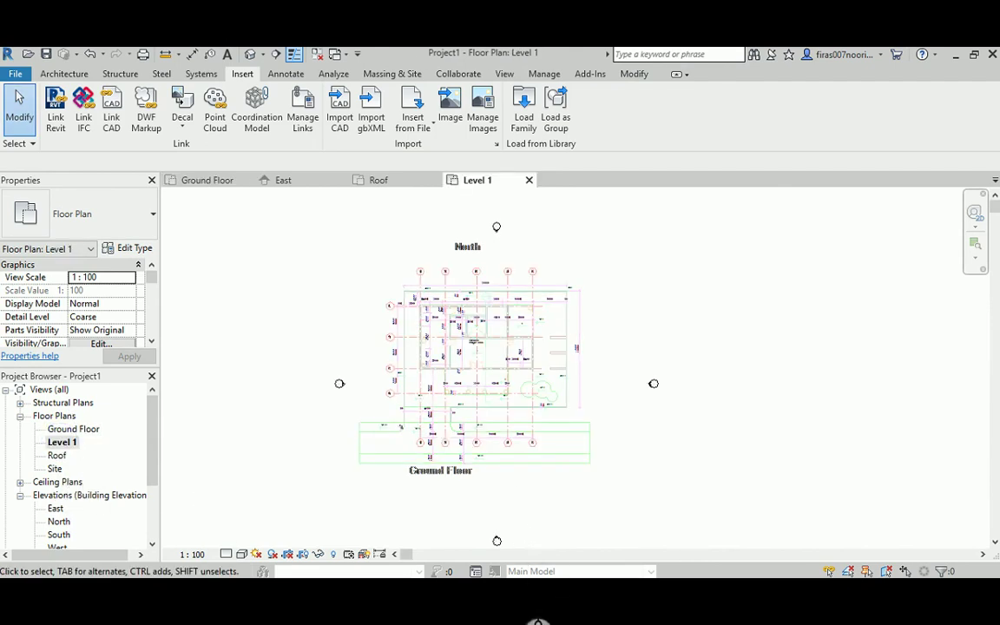
- Switch to AutoCAD, start the Write Block command and select the whole First Floor plan including its title
mouse_move(512, 597)
click(438, 531)
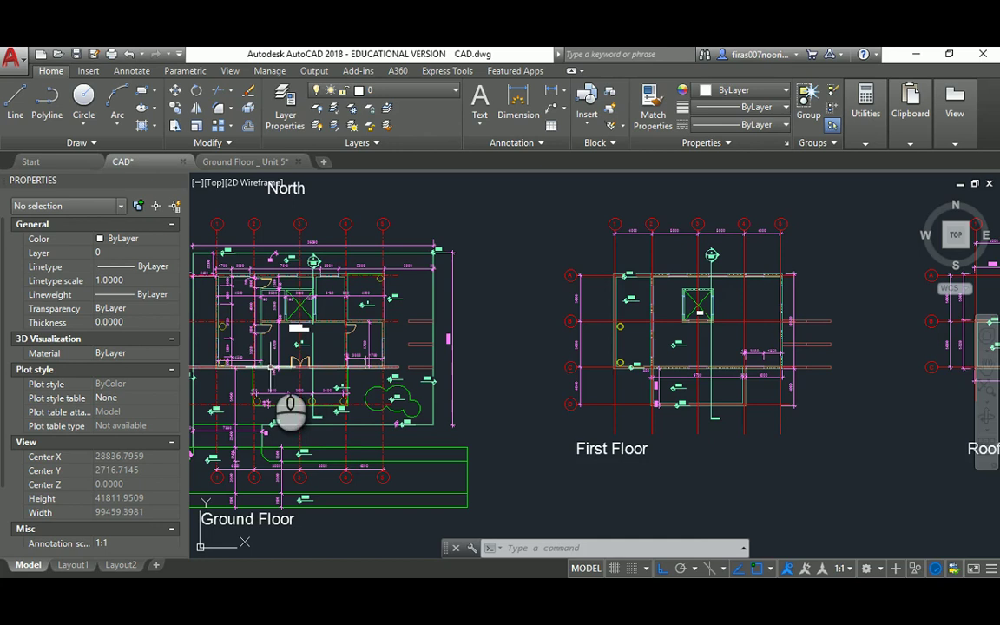
scroll(477, 310, up, 3)
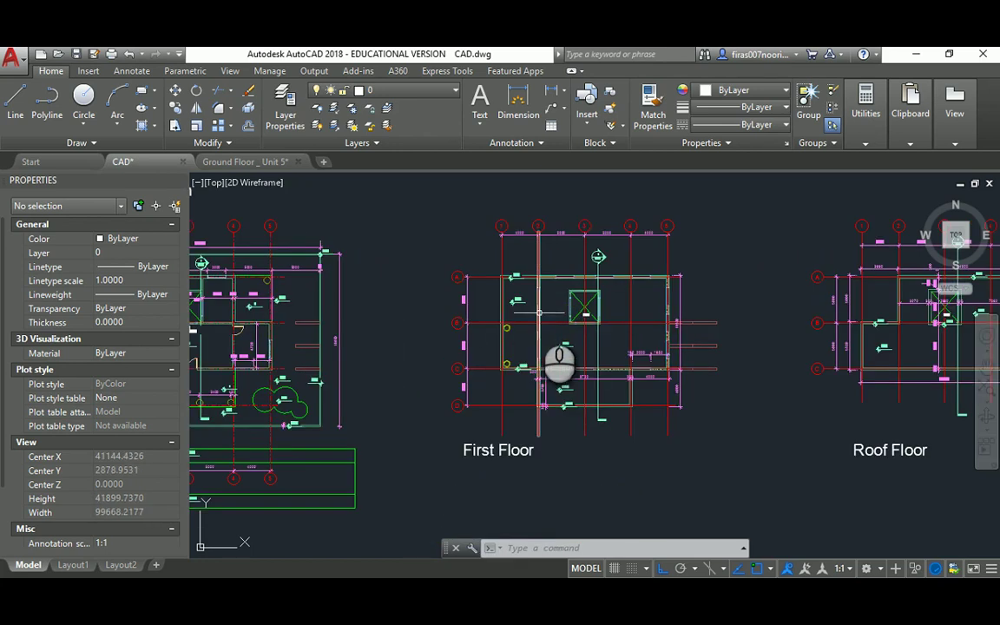
text(w)
key(Return)
click(503, 261)
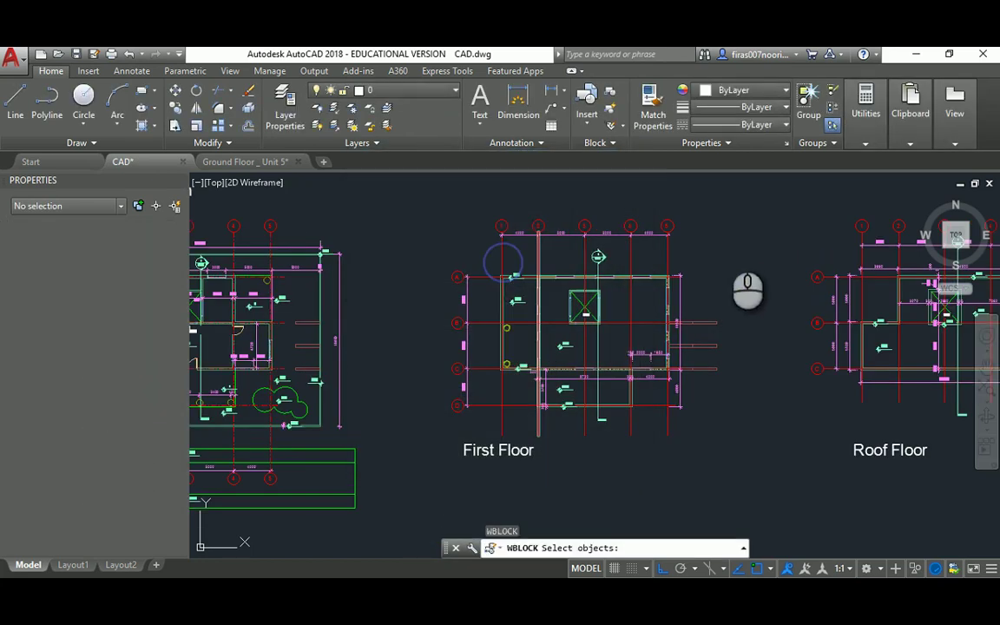
click(749, 209)
click(426, 469)
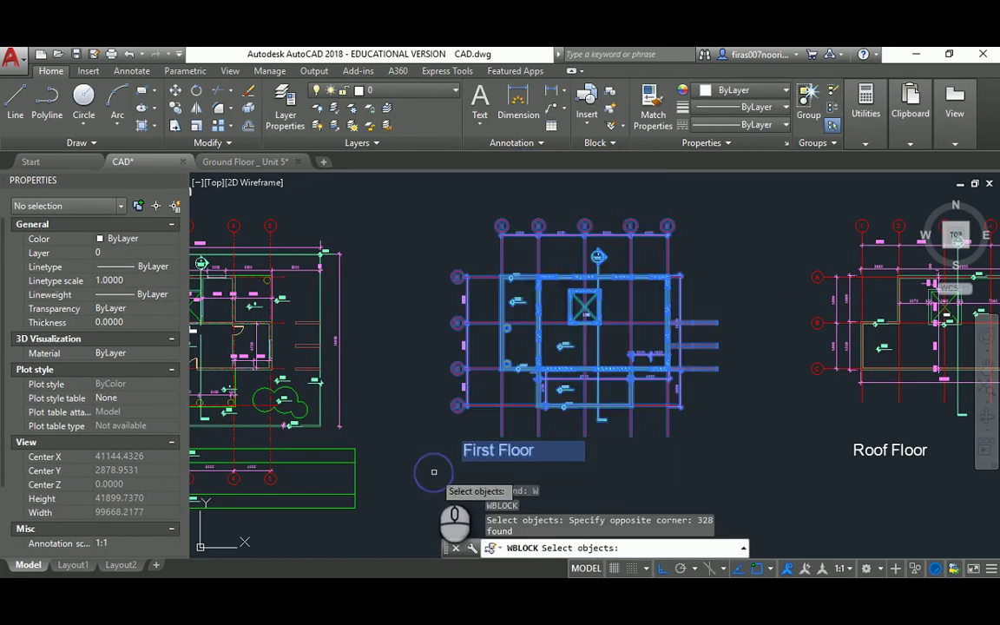
key(Return)
click(502, 262)
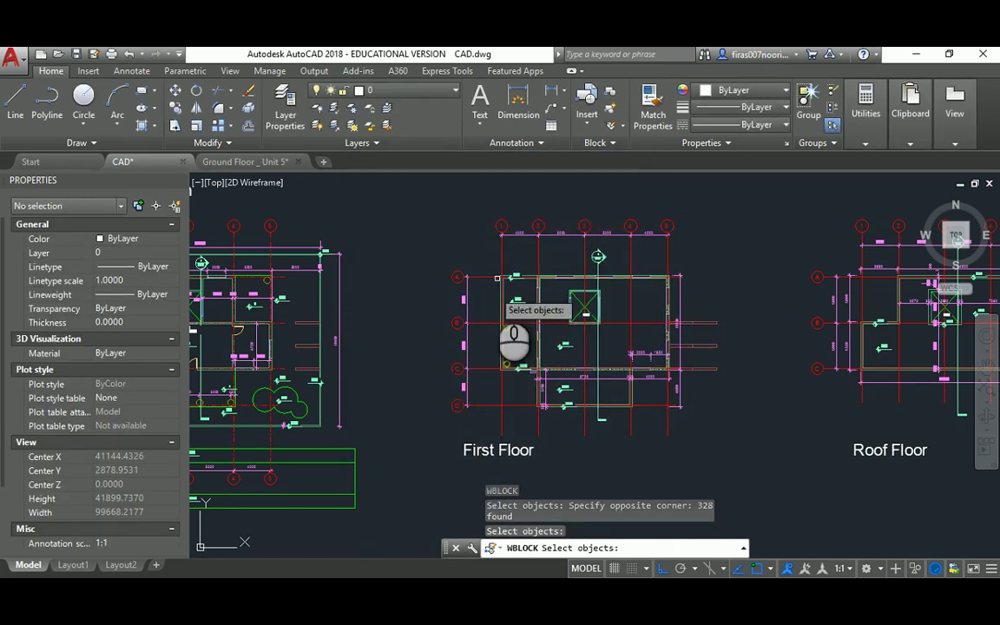
click(713, 206)
click(429, 451)
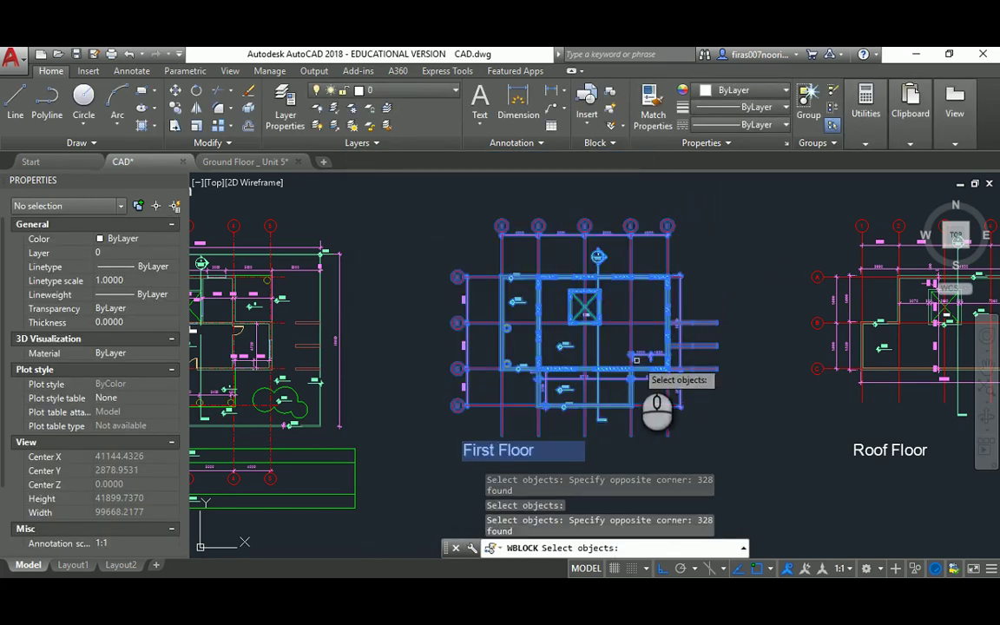
key(Return)
- Write the selected First Floor objects to the Desktop as FF_Unit 5.dwg
click(632, 398)
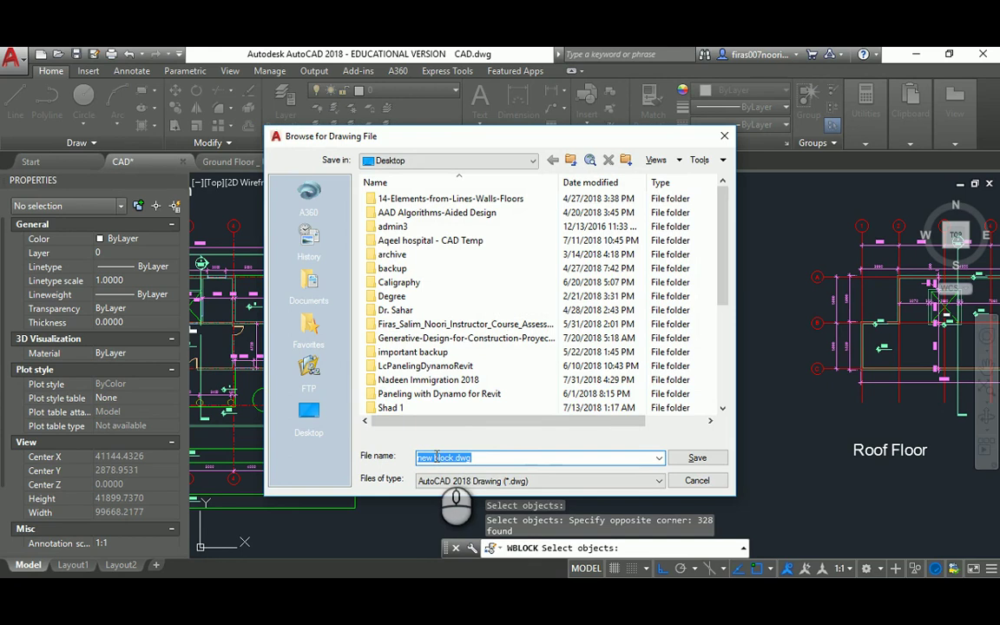
text(FF_Unit 5)
key(Return)
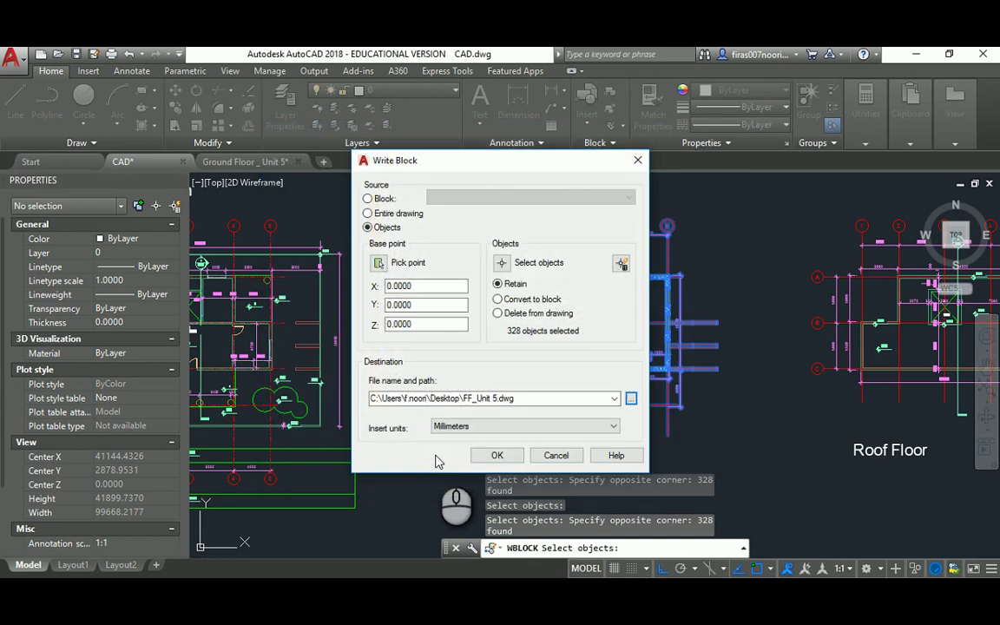
click(499, 452)
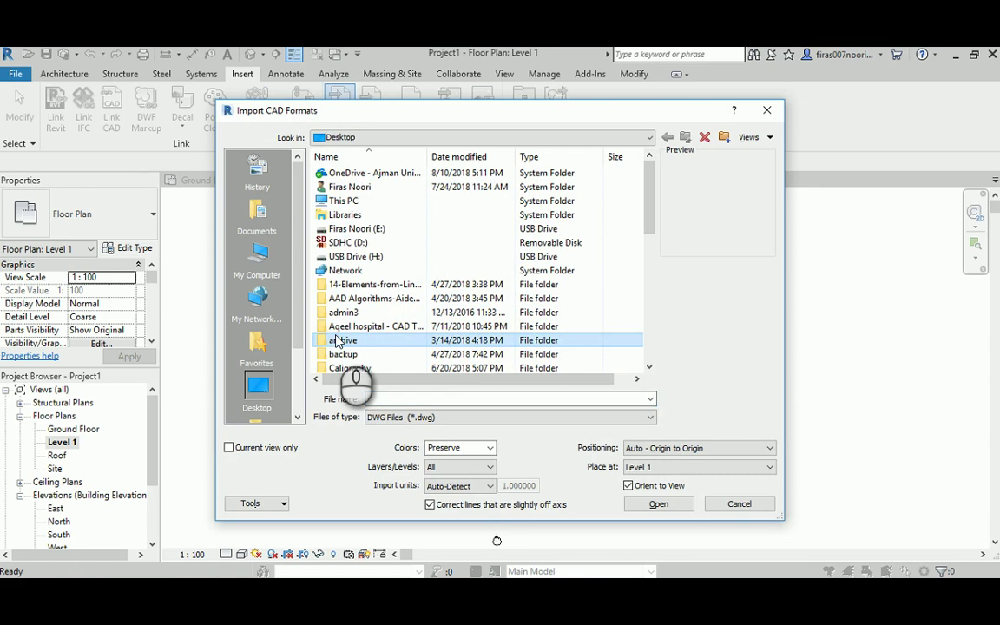
- In Revit, import FF_Unit 5.dwg from the Desktop into the Level 1 floor plan
scroll(339, 329, down, 8)
click(346, 285)
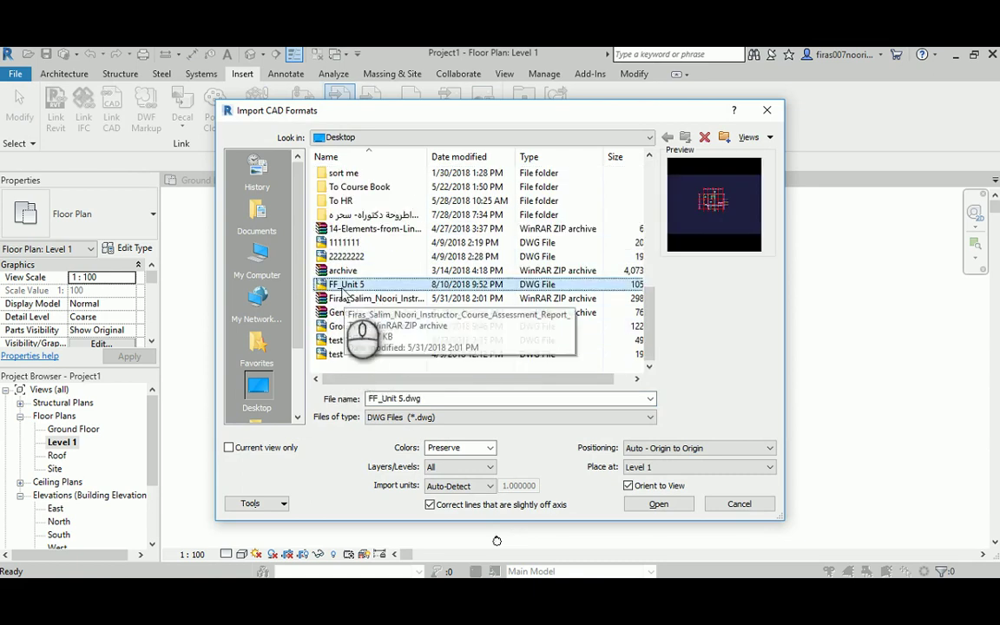
double_click(345, 286)
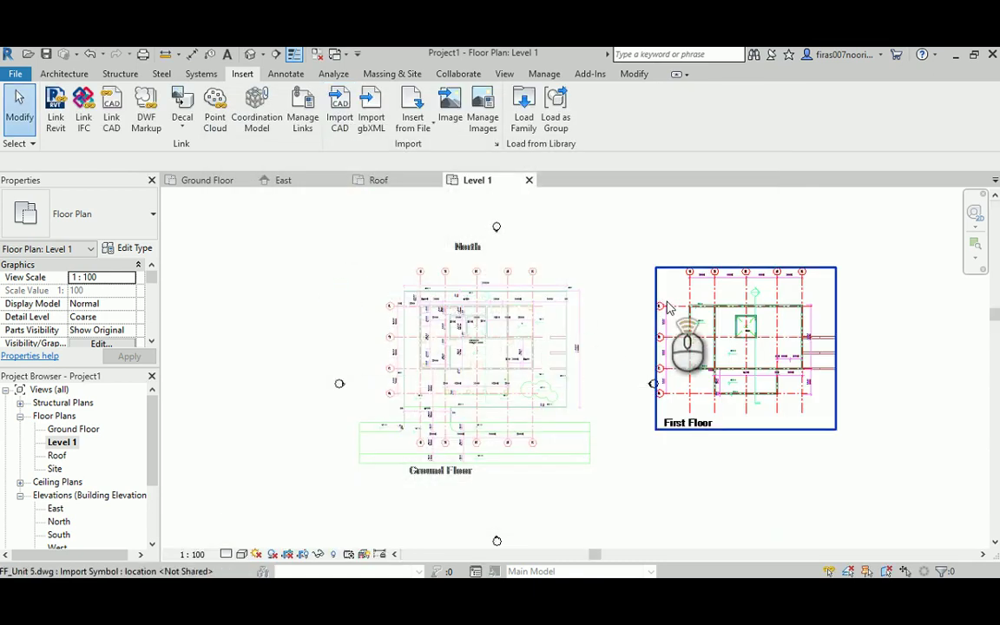
- Select the imported first floor drawing and check its position relative to the ground floor drawing in the Level 1 plan
scroll(666, 305, up, 1)
click(694, 308)
scroll(705, 301, up, 1)
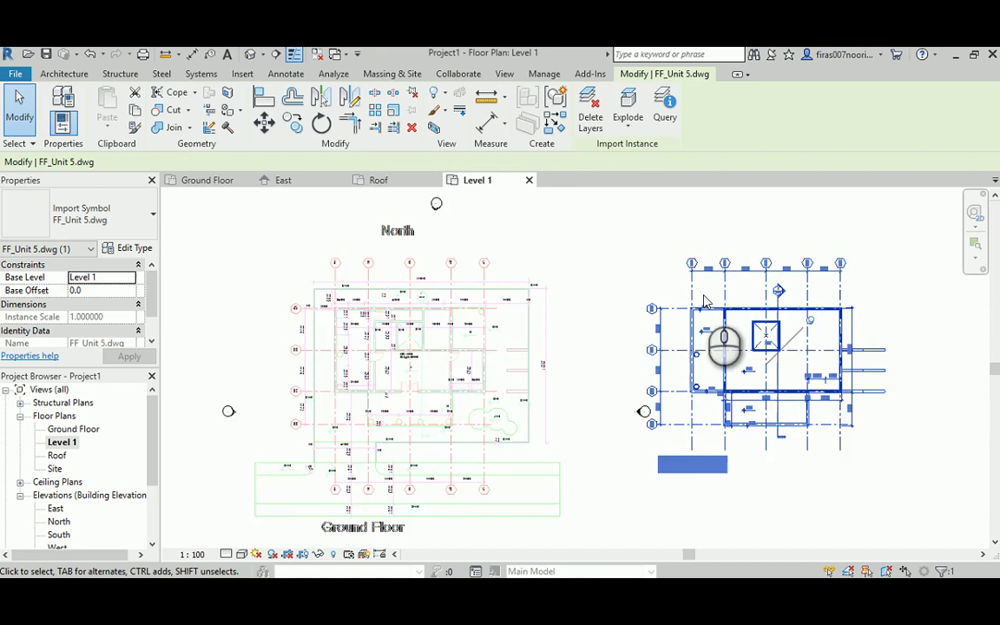
scroll(705, 303, up, 1)
scroll(703, 303, up, 1)
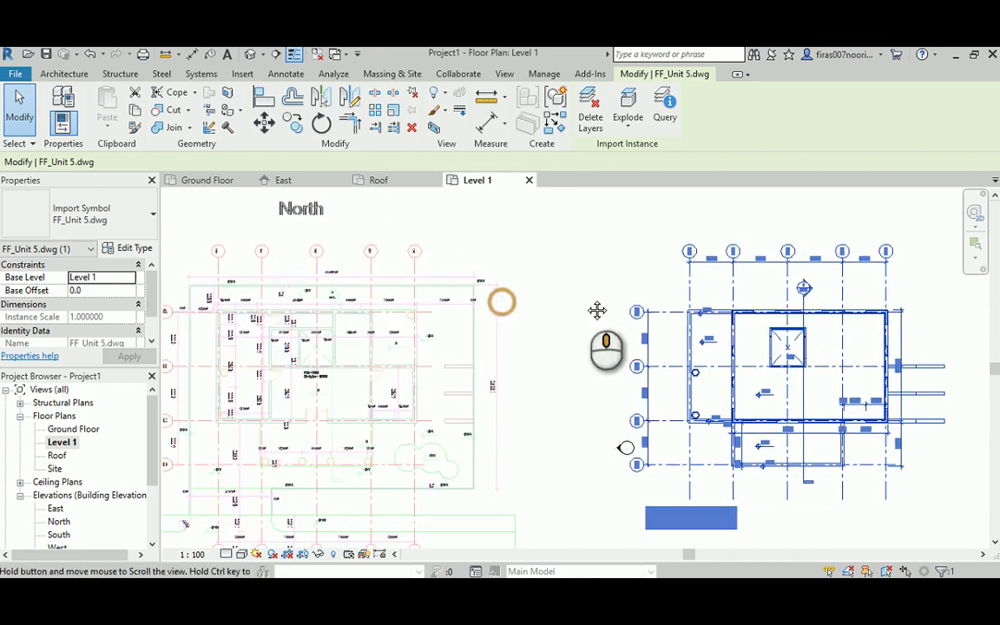
middle_drag(595, 310, 682, 307)
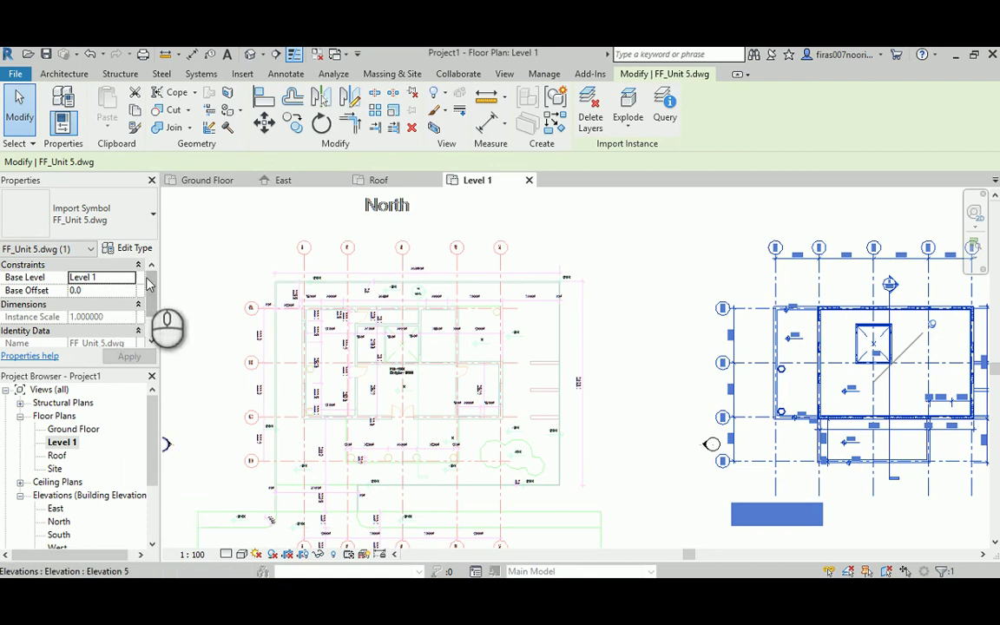
- Clear the drawing selection and examine the underlay range settings of the Level 1 floor plan
drag(151, 282, 233, 253)
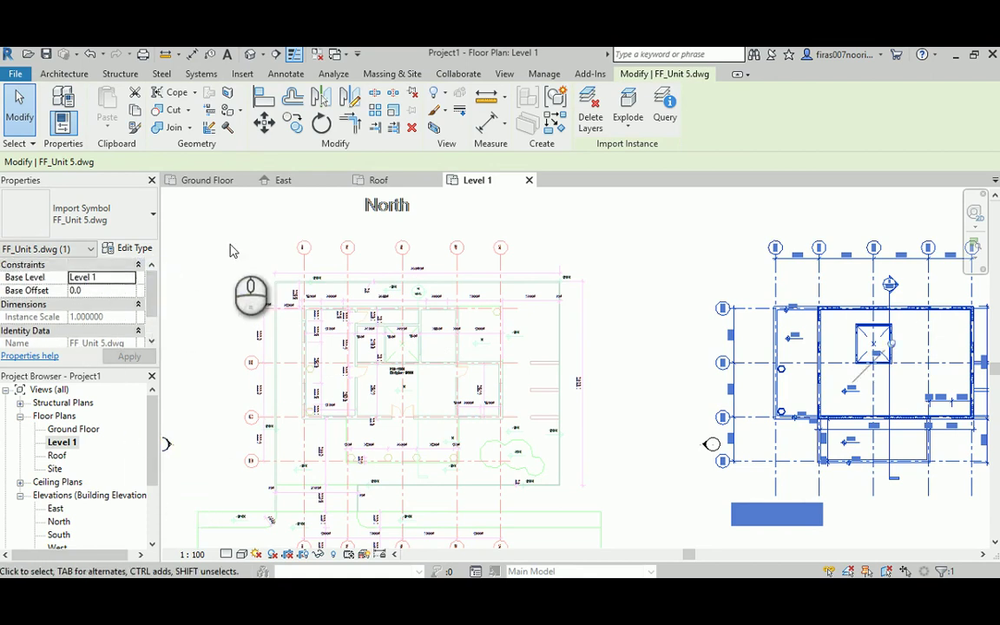
click(228, 249)
drag(153, 280, 154, 295)
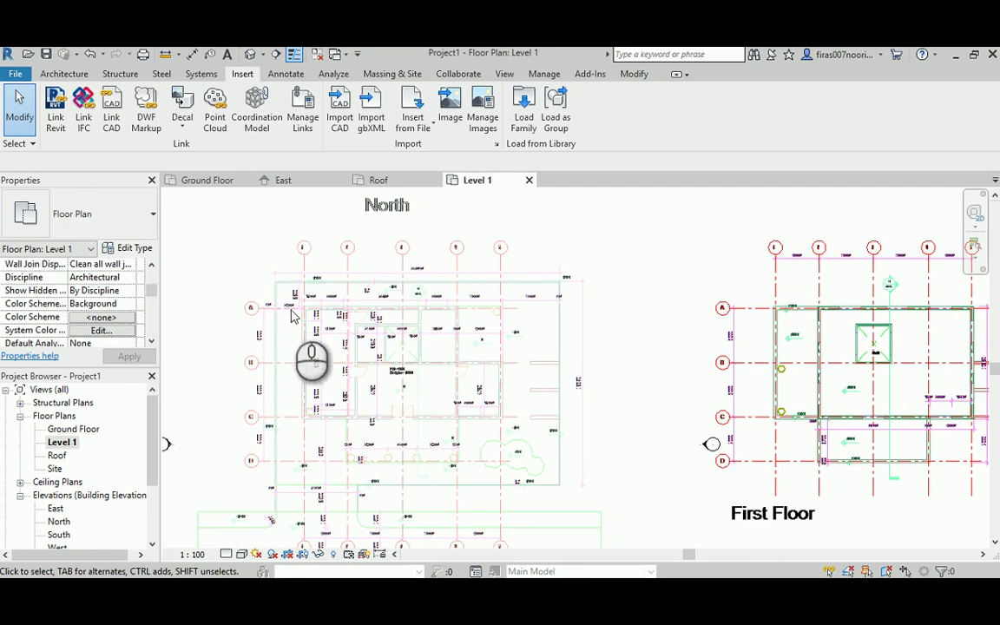
click(152, 342)
click(152, 342)
click(152, 342)
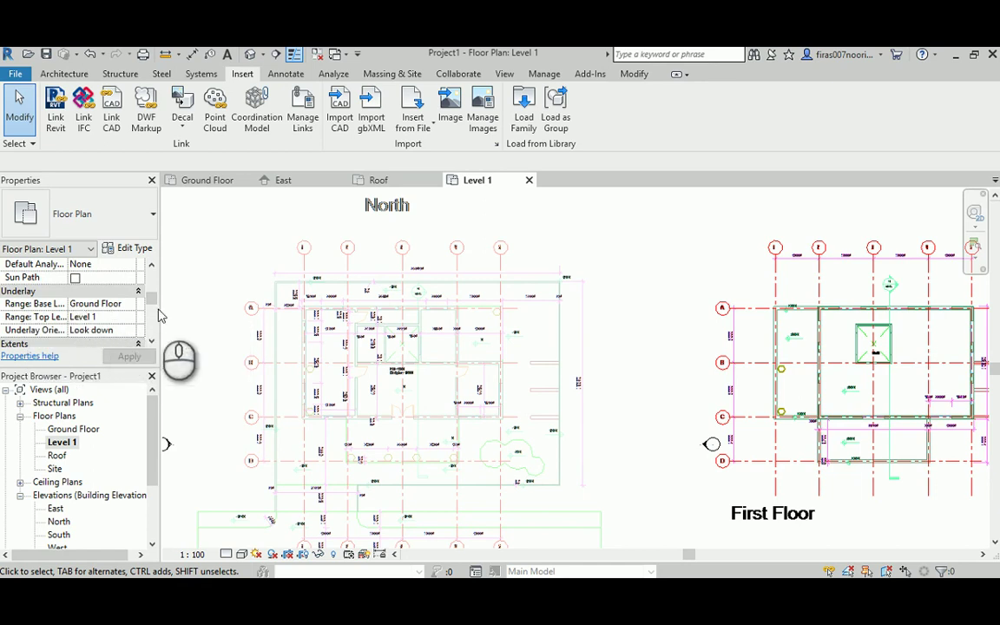
- Move the imported FF_Unit 5.dwg by its A/1 grid intersection onto the matching grid intersection of the ground floor underlay
click(855, 351)
scroll(852, 351, up, 1)
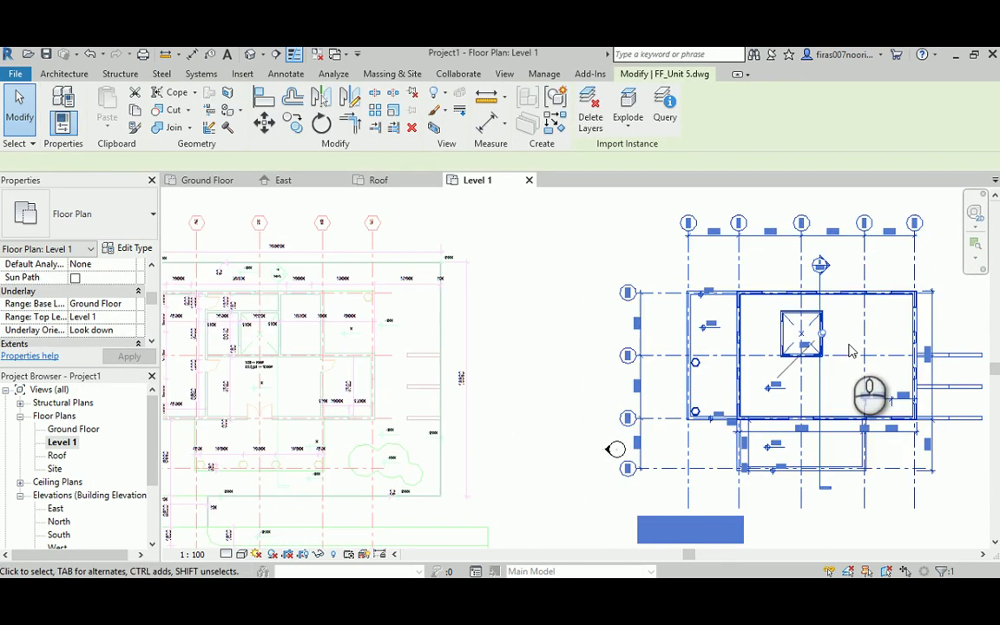
click(267, 126)
scroll(614, 302, up, 3)
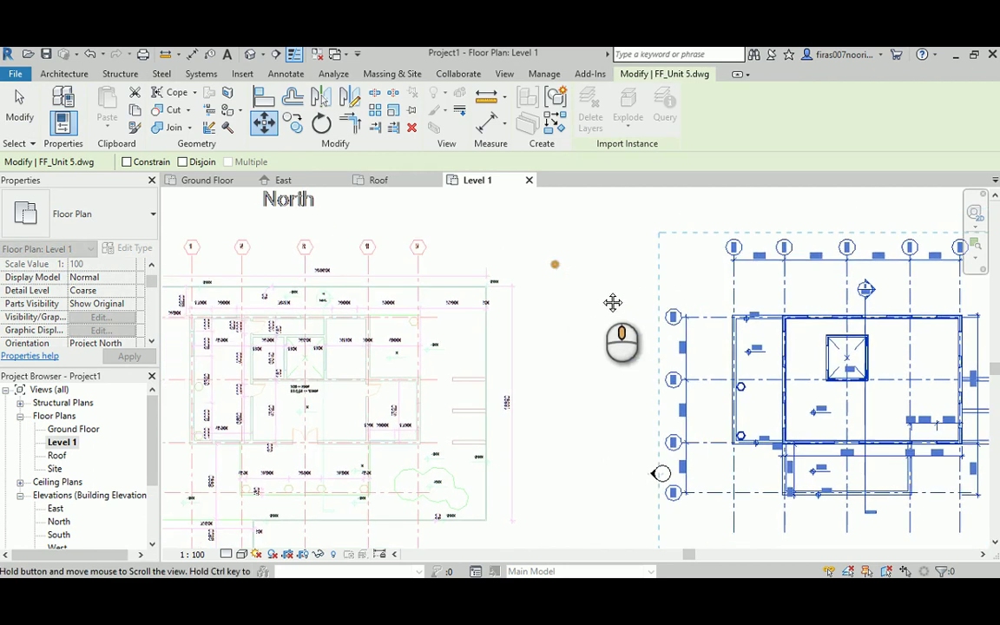
scroll(680, 271, up, 5)
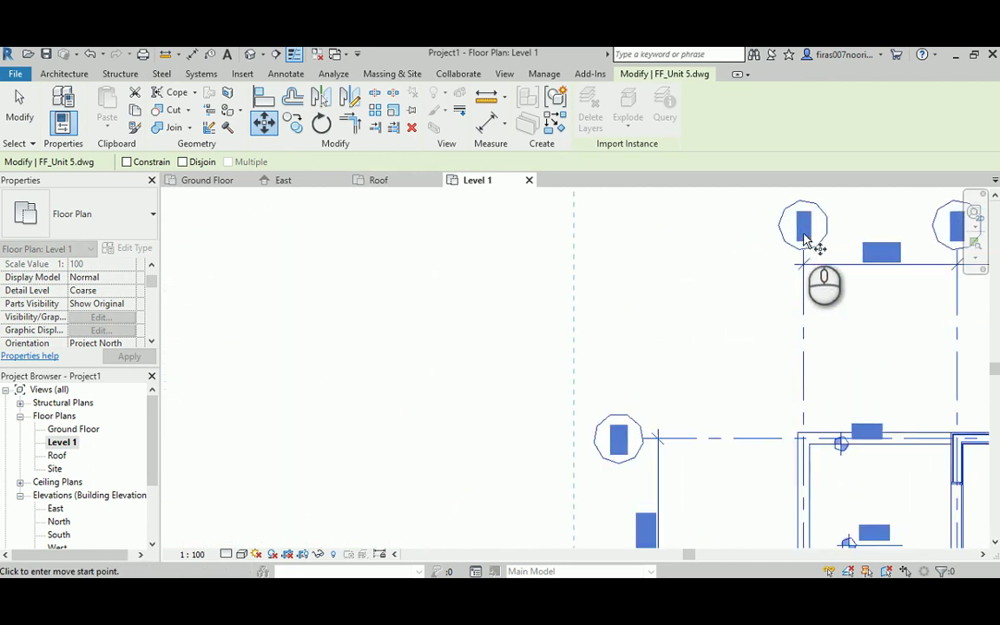
scroll(791, 440, up, 1)
click(810, 443)
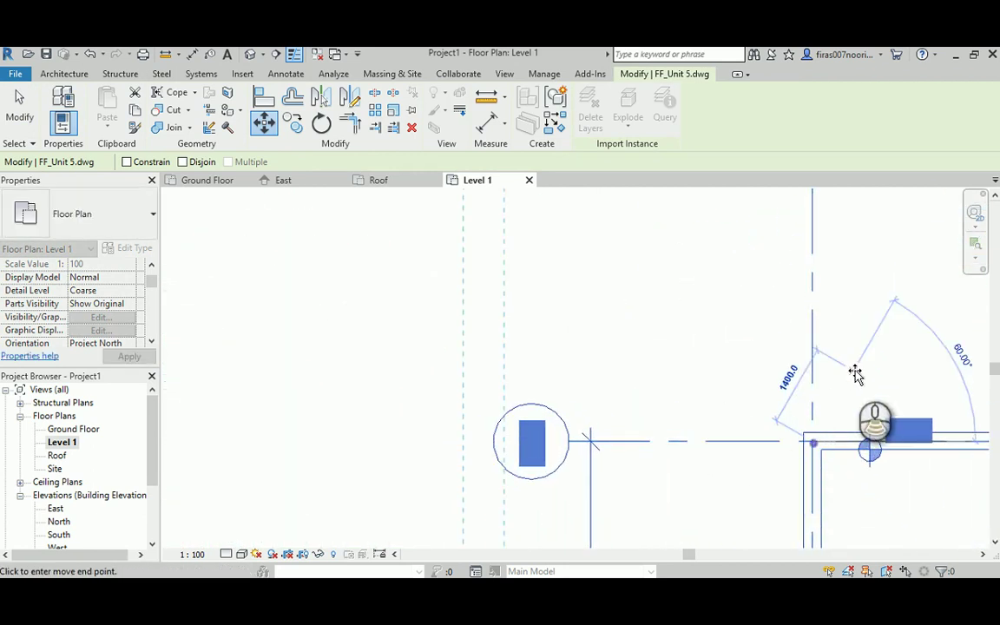
scroll(833, 399, down, 3)
scroll(694, 365, down, 2)
scroll(386, 392, up, 6)
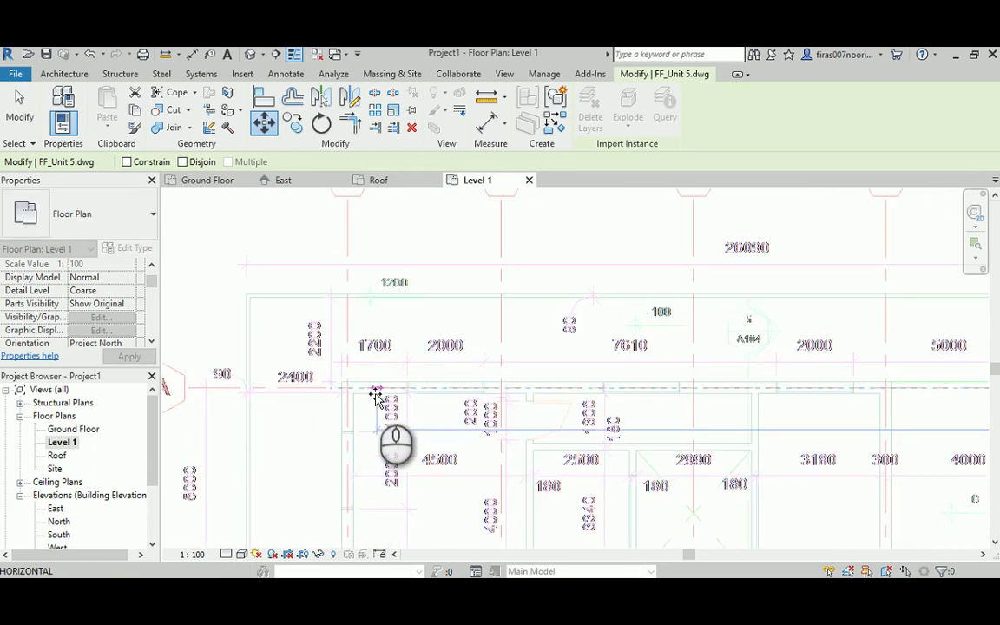
scroll(373, 395, up, 5)
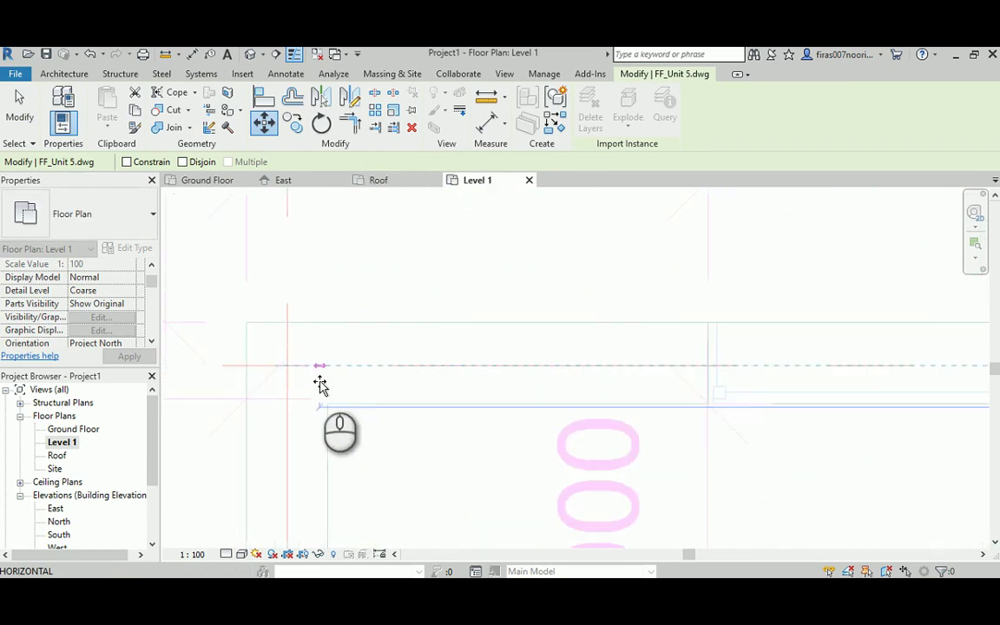
click(287, 365)
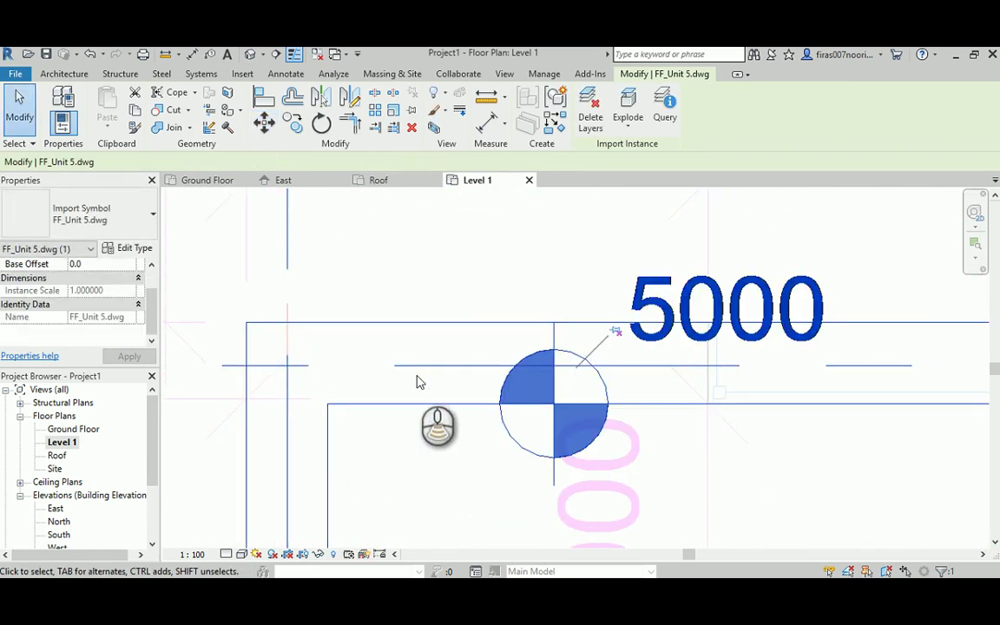
- Check the alignment of the first floor drawing with the ground floor underlay and leave the drawing deselected
scroll(417, 378, down, 2)
scroll(417, 375, down, 3)
middle_drag(524, 424, 461, 325)
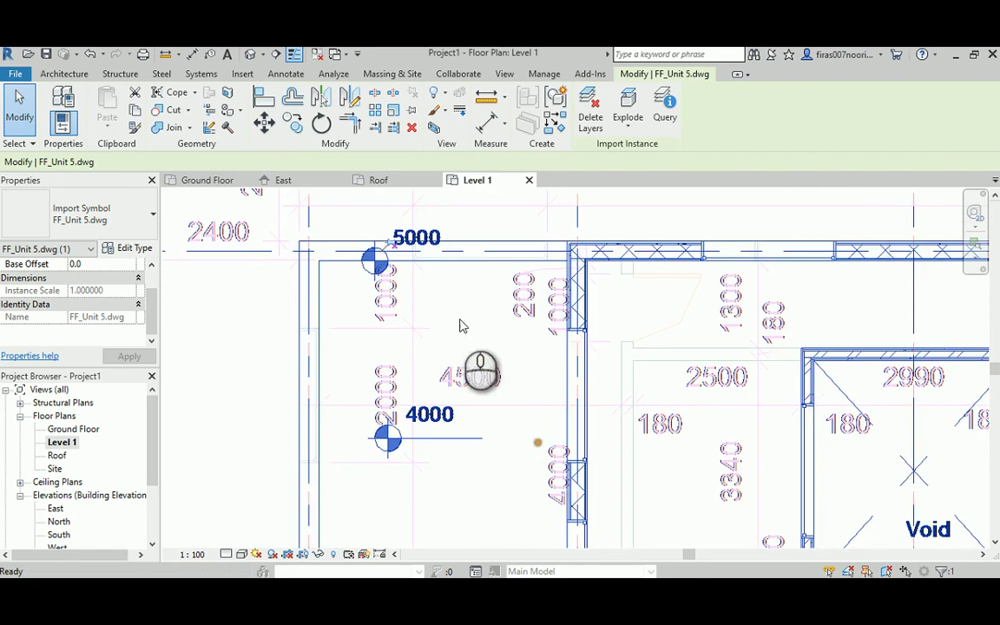
scroll(461, 325, down, 3)
scroll(463, 324, down, 4)
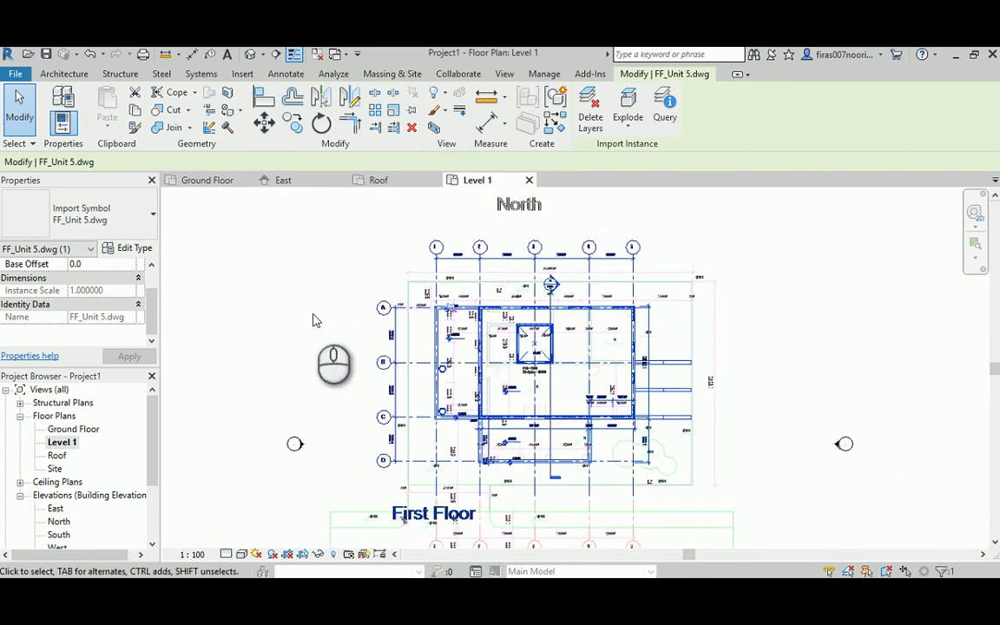
click(212, 317)
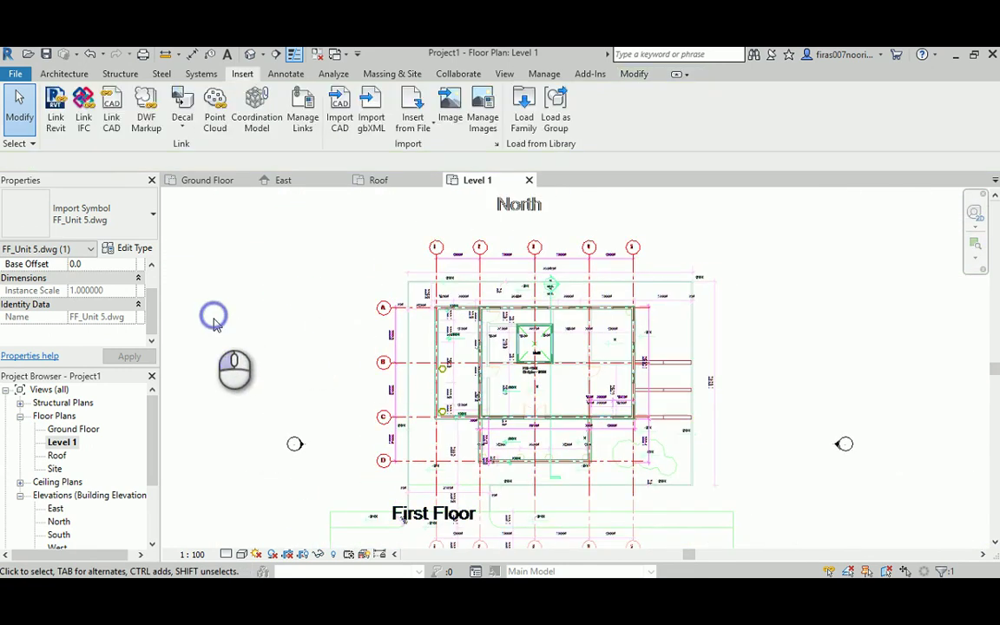
click(518, 357)
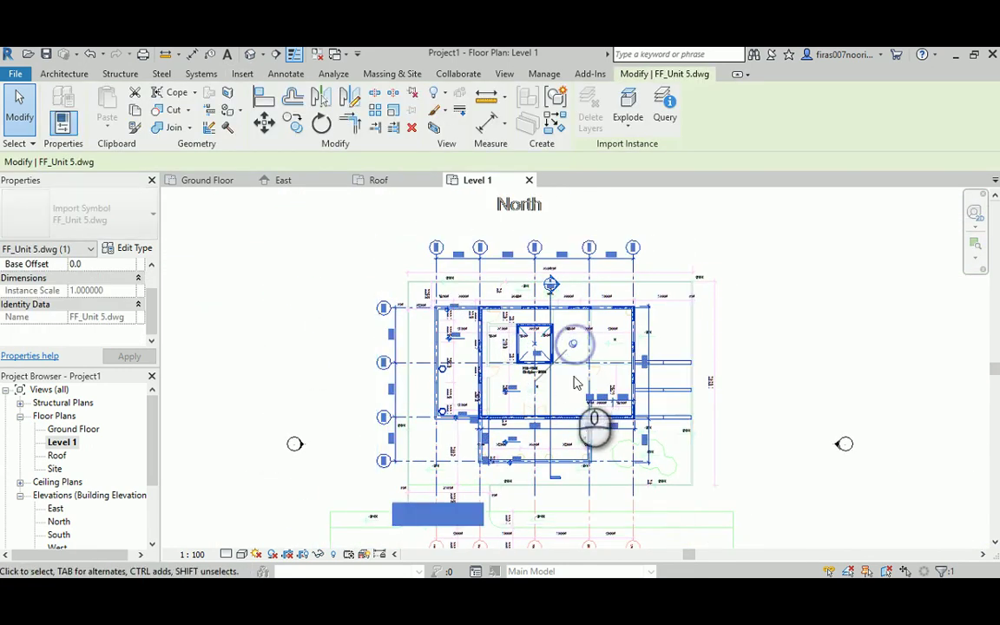
click(269, 349)
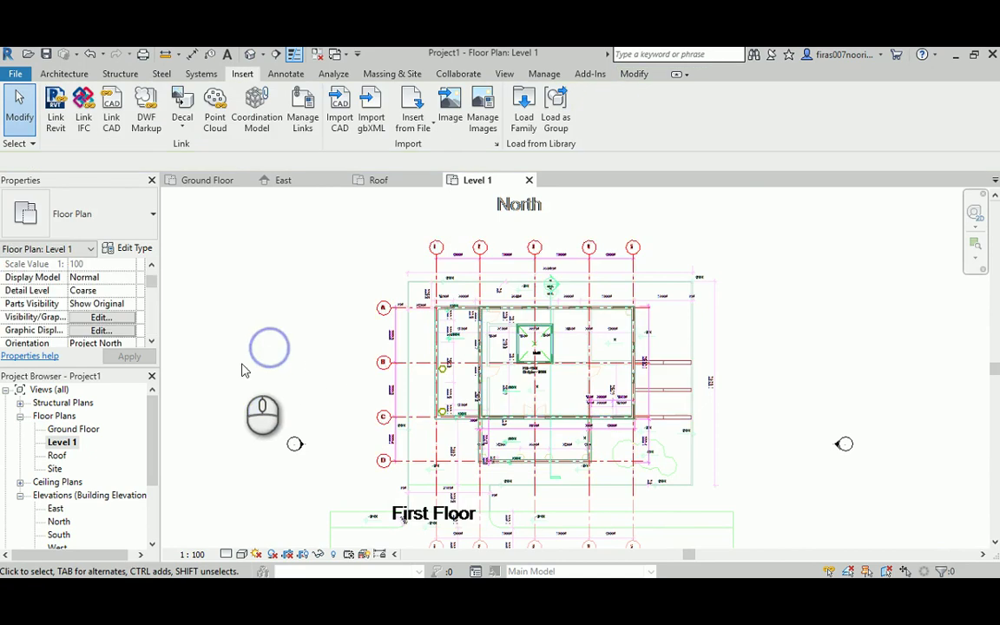
- Open the Roof floor plan, then in AutoCAD's CAD.dwg write the whole Roof Floor plan with its title to the Desktop as Roof_Unit 5.dwg
double_click(56, 455)
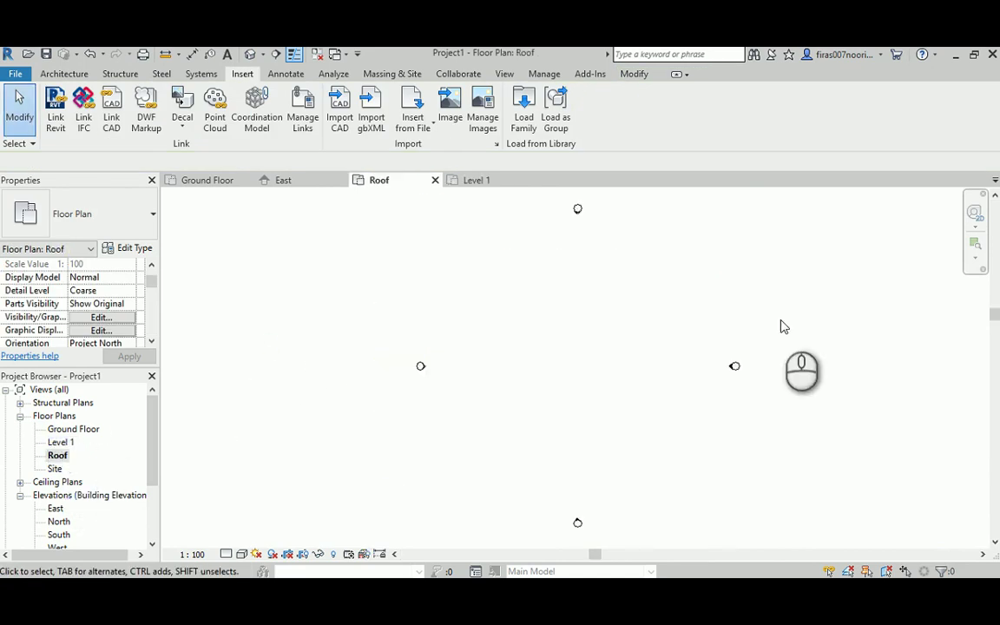
mouse_move(509, 574)
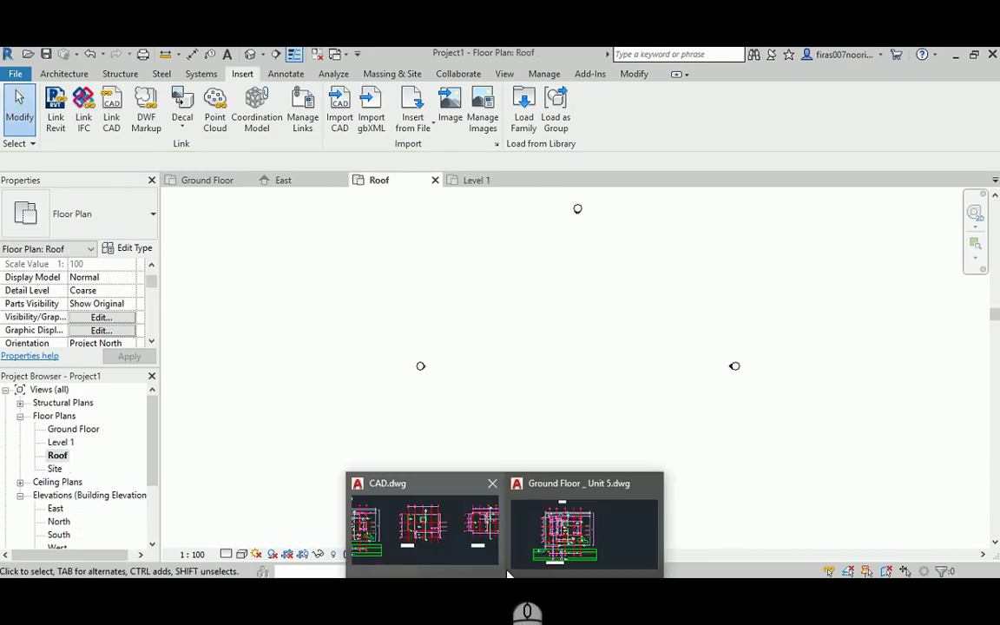
click(447, 543)
mouse_move(629, 235)
middle_down()
mouse_move(506, 226)
mouse_move(486, 262)
middle_up()
text(W)
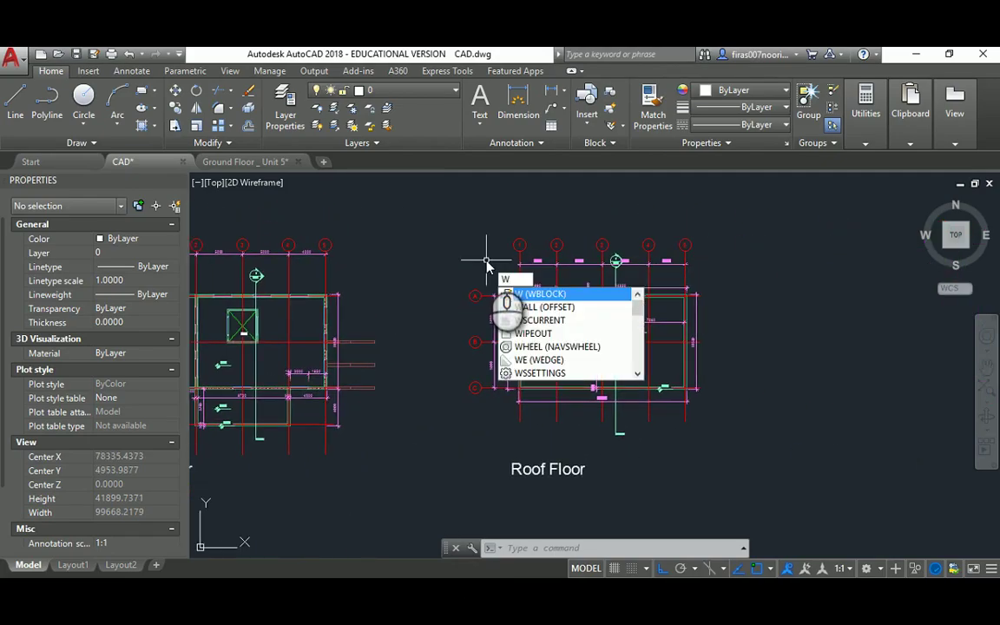
key(Return)
click(501, 263)
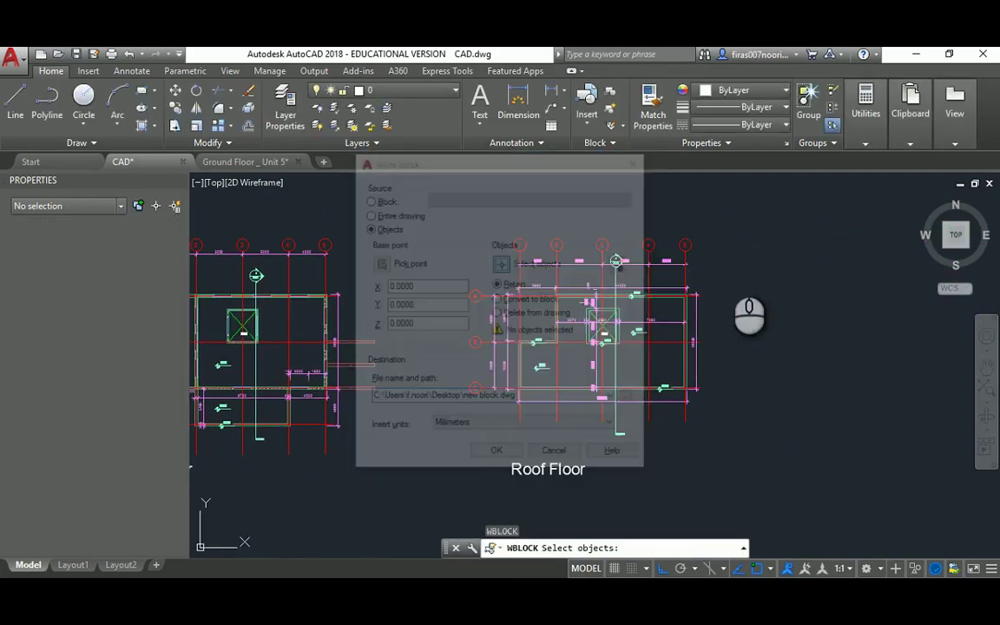
click(749, 217)
click(461, 480)
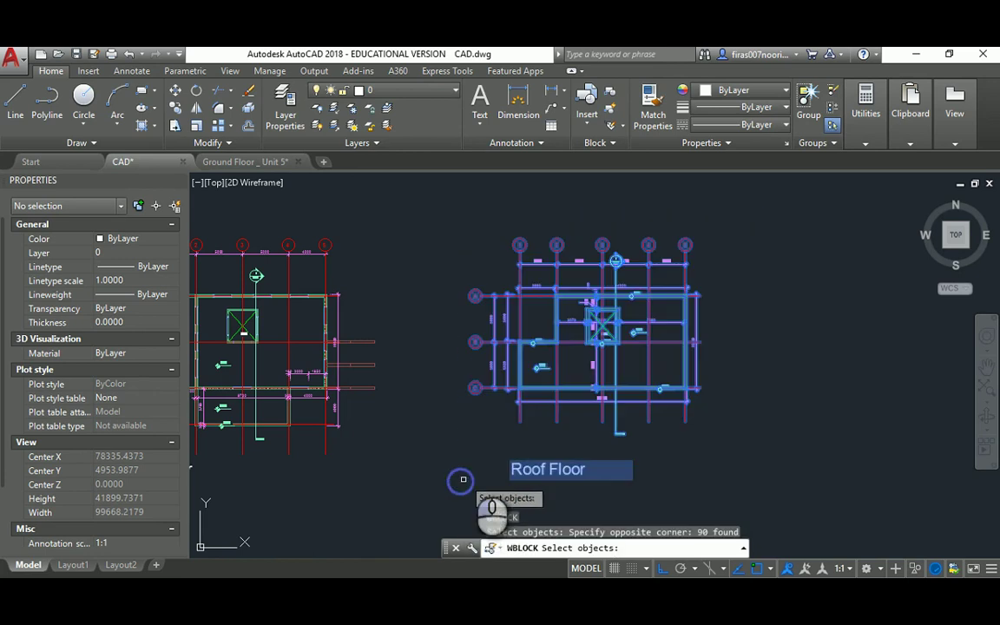
key(Return)
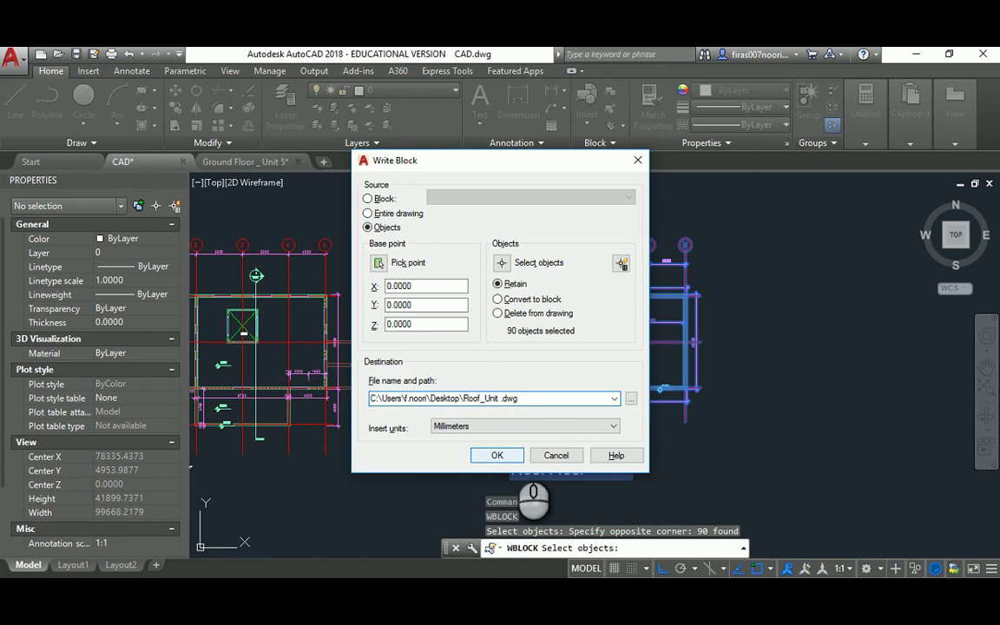
click(493, 455)
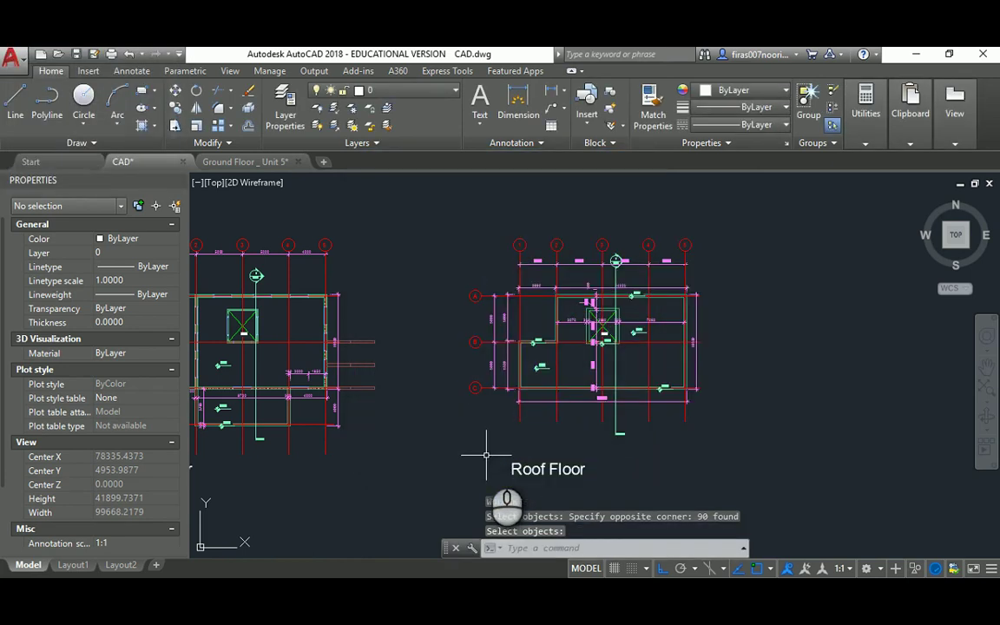
- Switch to Revit and import Roof_Unit 5.dwg from the Desktop into the Roof floor plan with Auto - Origin to Origin positioning
click(569, 591)
mouse_move(558, 382)
middle_down()
mouse_move(560, 391)
mouse_move(547, 386)
middle_up()
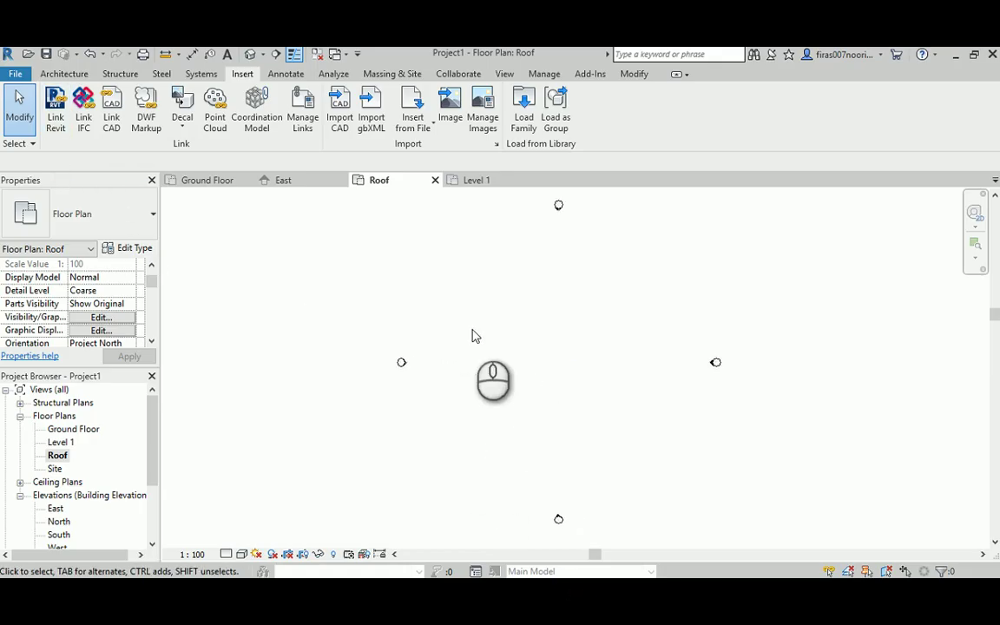
click(340, 119)
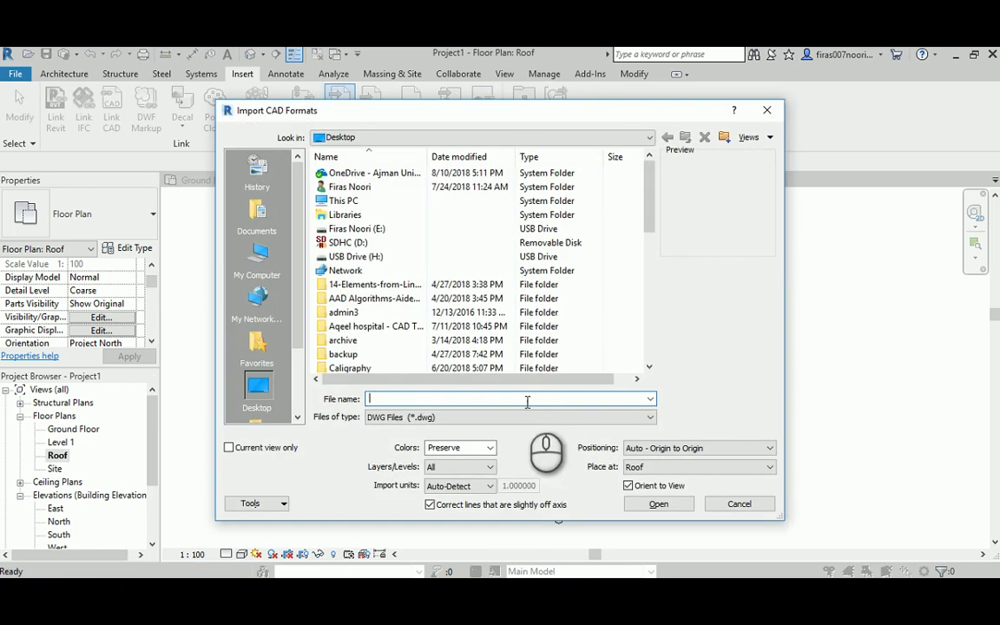
click(347, 339)
scroll(354, 344, down, 4)
scroll(353, 345, down, 3)
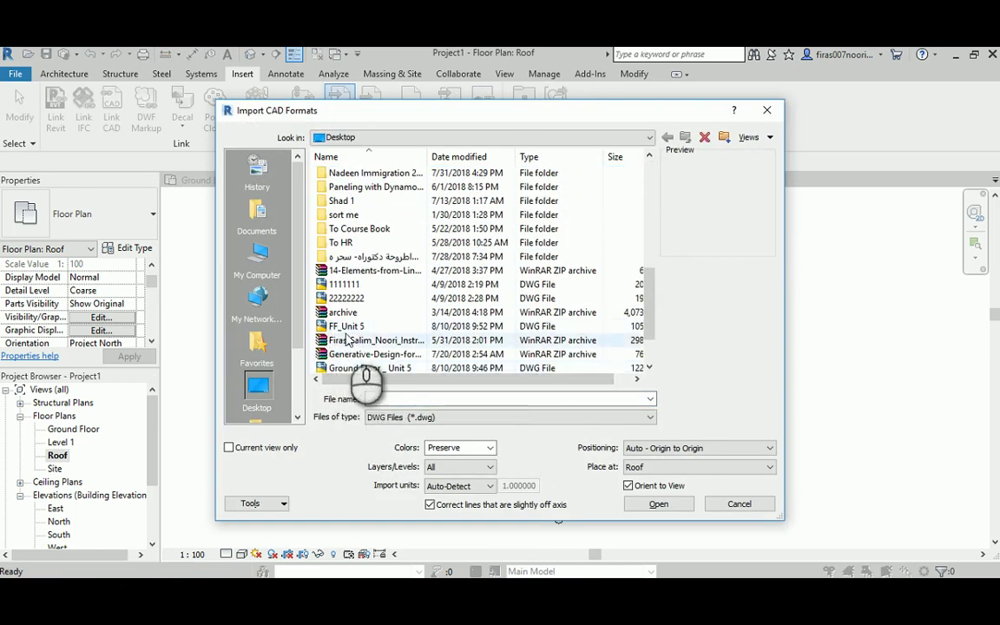
click(346, 326)
scroll(346, 328, down, 2)
click(338, 325)
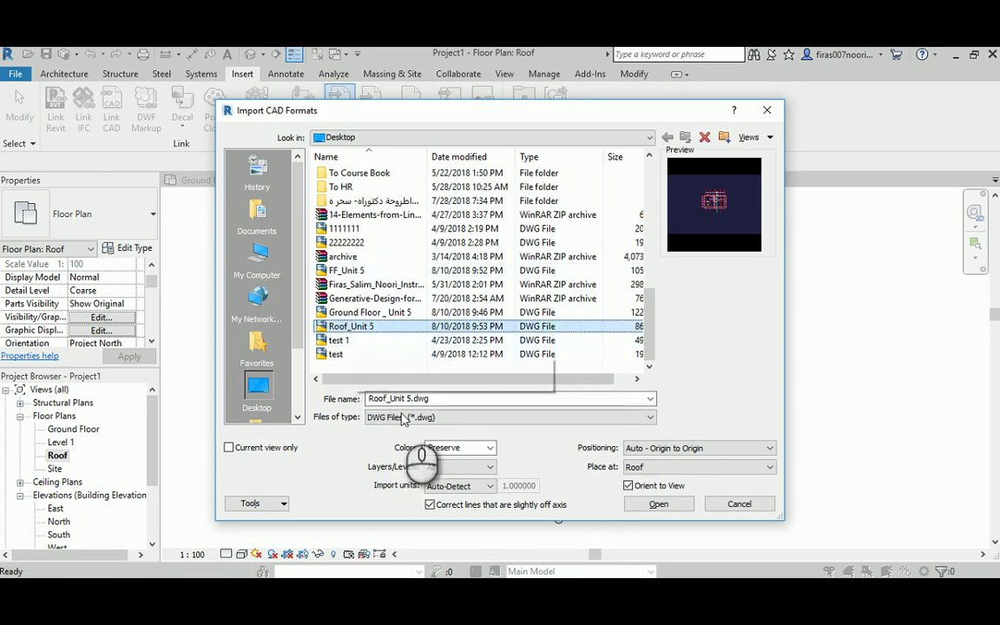
double_click(373, 326)
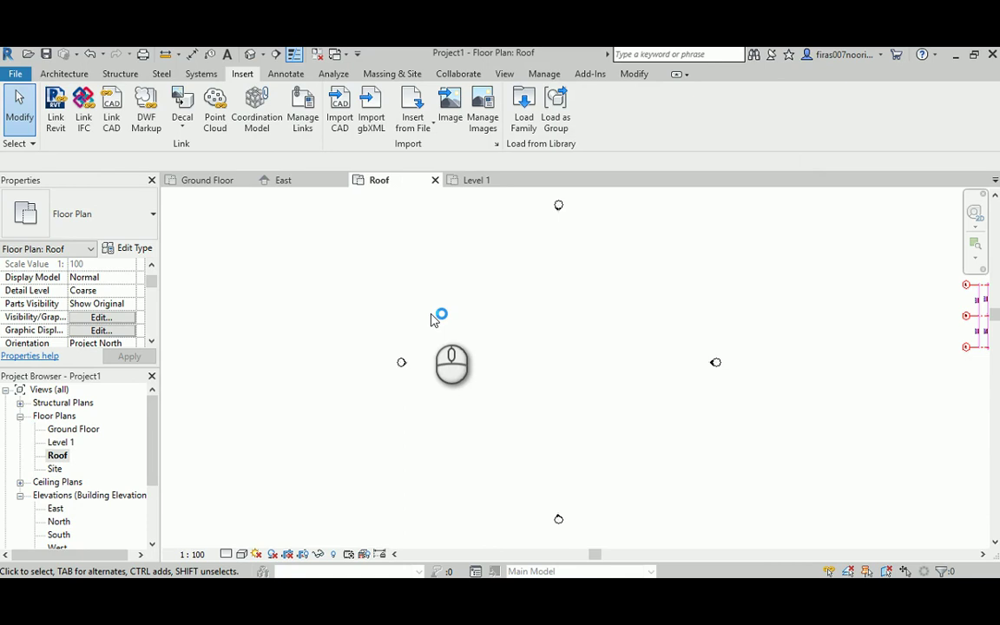
scroll(430, 319, down, 2)
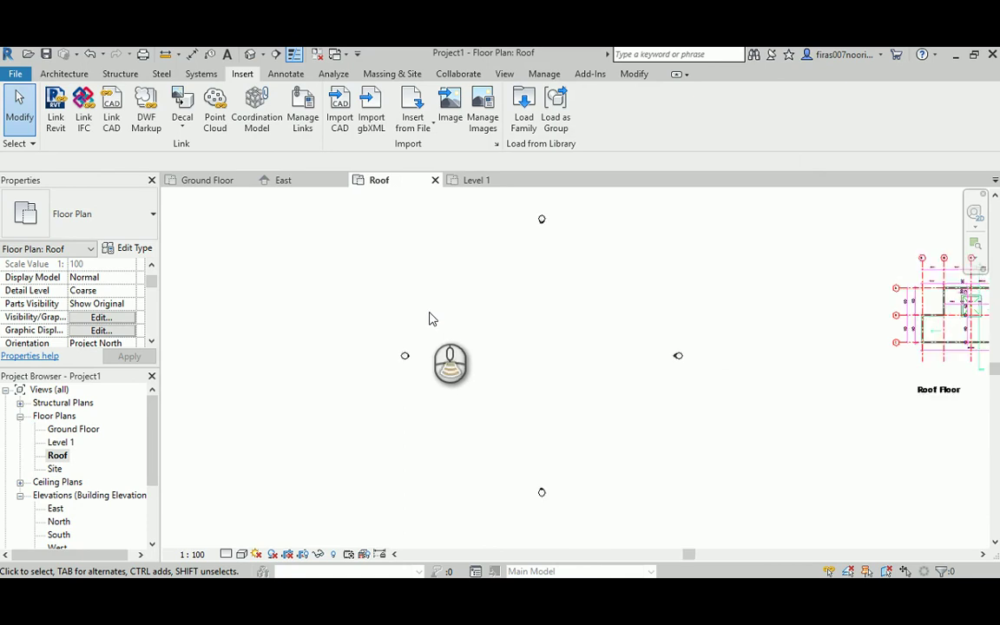
scroll(653, 312, up, 2)
scroll(740, 276, up, 1)
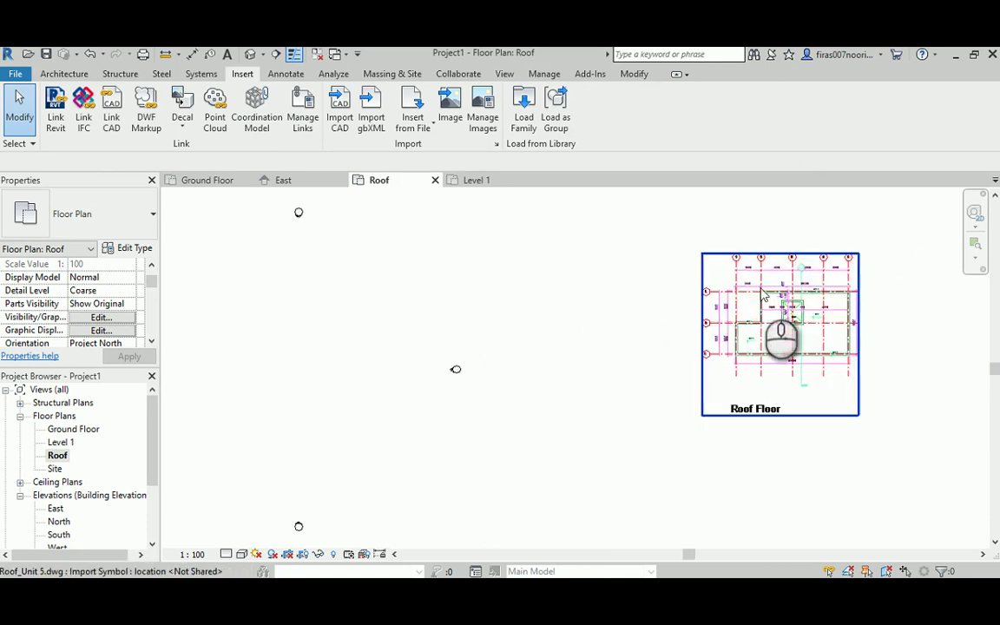
- Deselect the imported roof drawing and set the Roof plan's underlay base level to Level 1
click(768, 287)
middle_drag(506, 308, 643, 323)
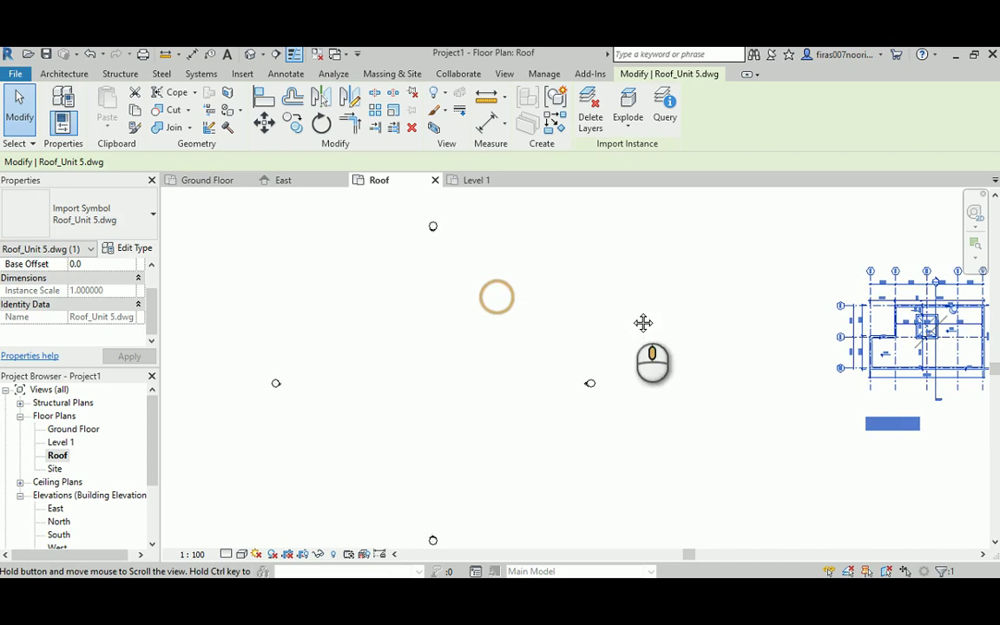
click(448, 326)
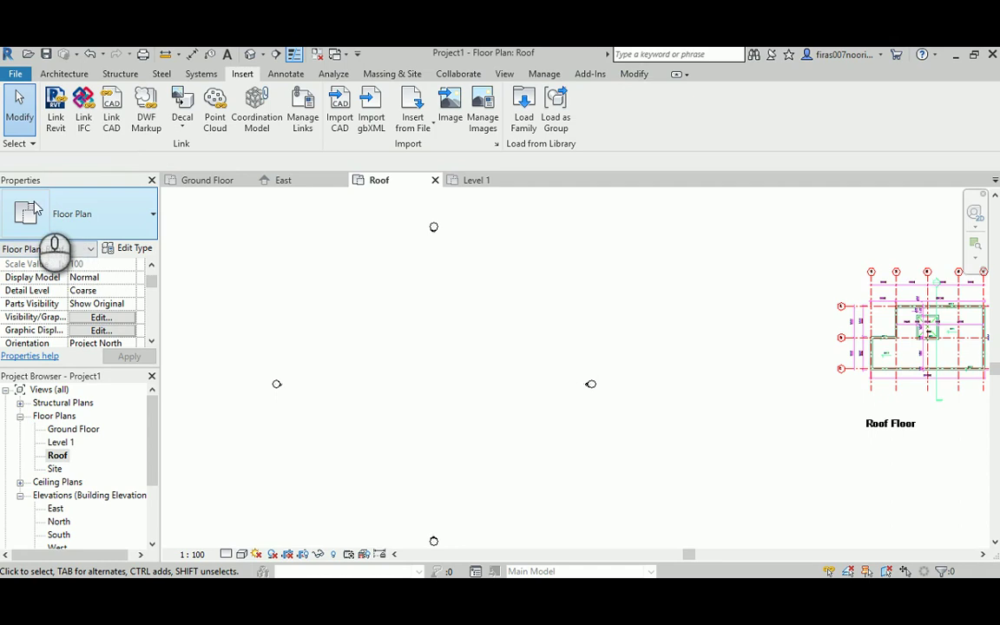
drag(151, 280, 152, 297)
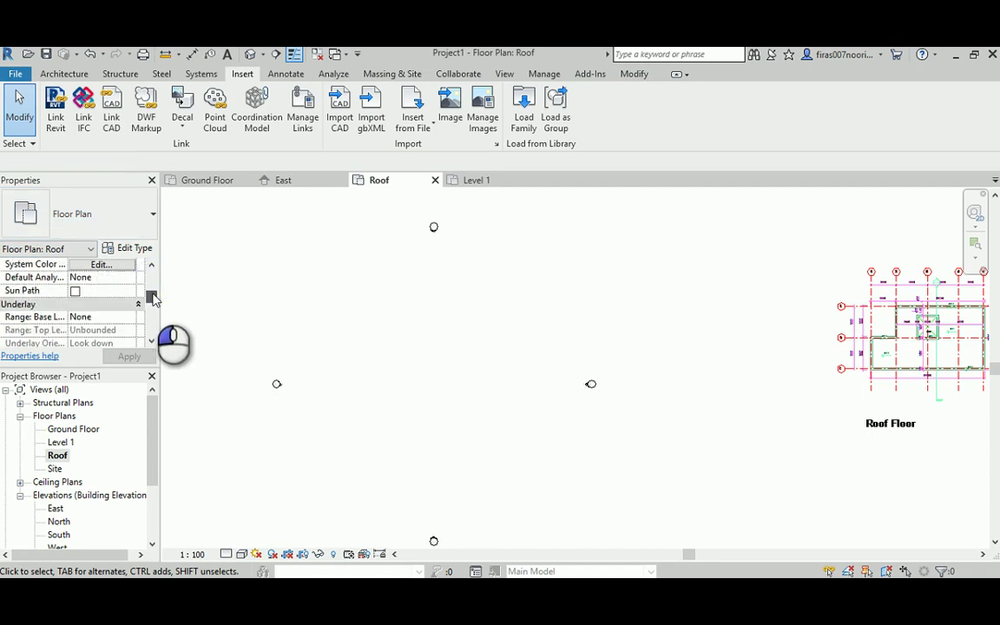
click(132, 317)
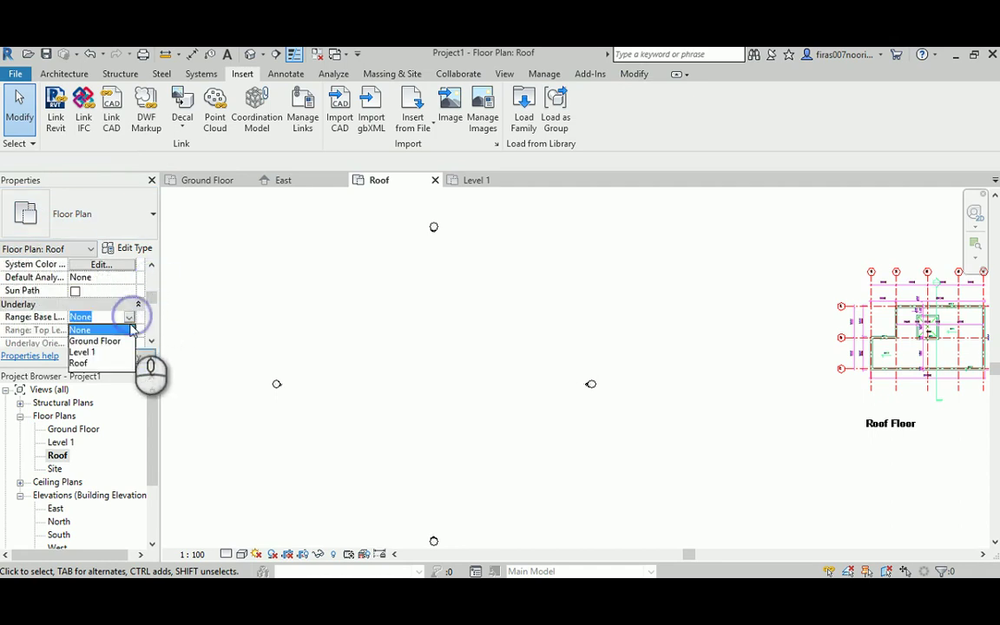
click(80, 352)
click(128, 357)
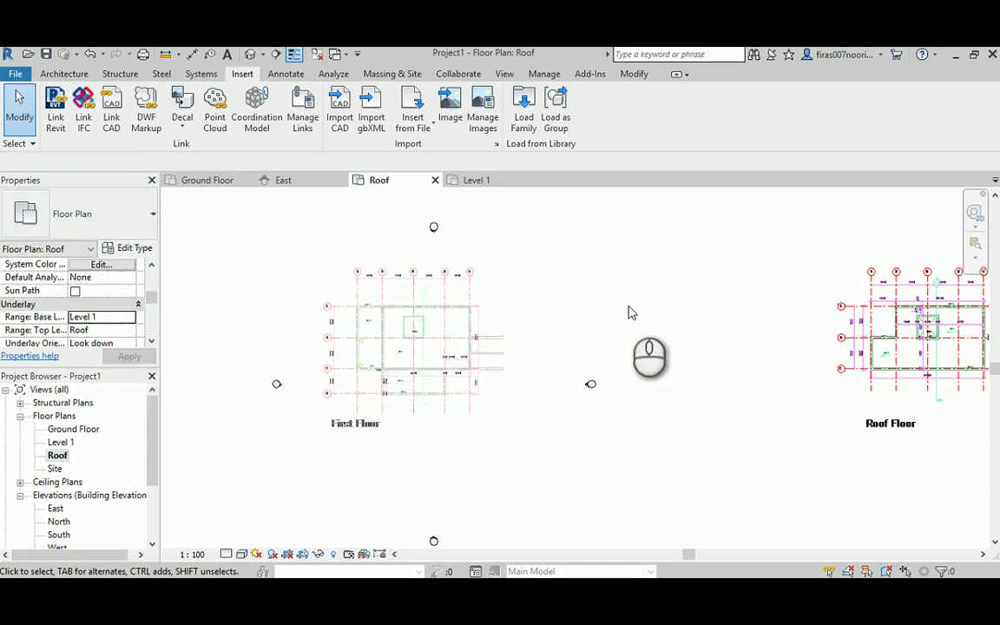
- Move the imported Roof_Unit 5.dwg drawing freehand to a spot just beside the First Floor underlay
click(838, 308)
middle_drag(838, 308, 776, 313)
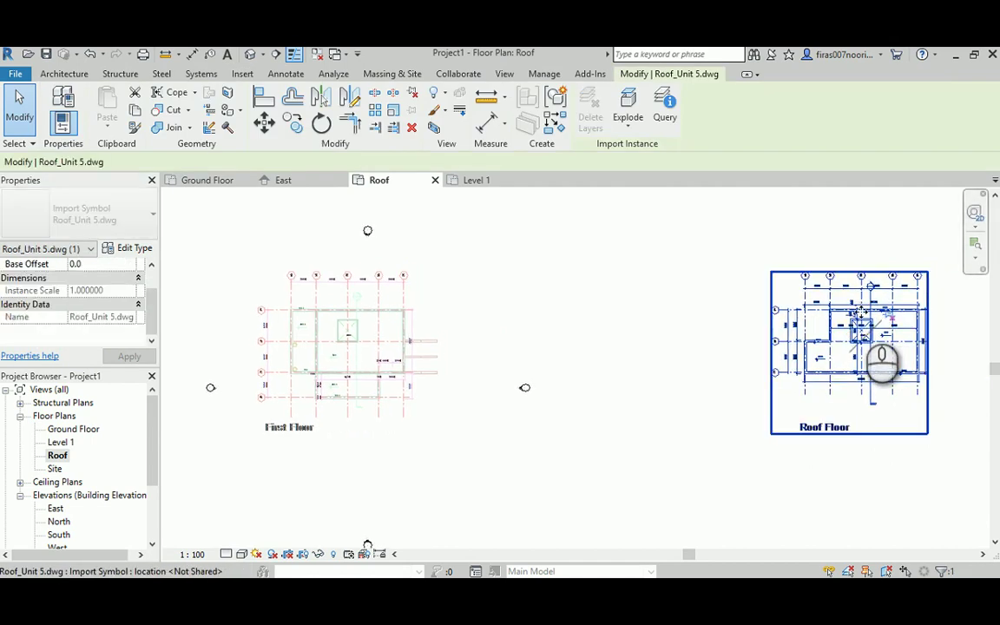
drag(778, 306, 508, 311)
scroll(352, 310, up, 2)
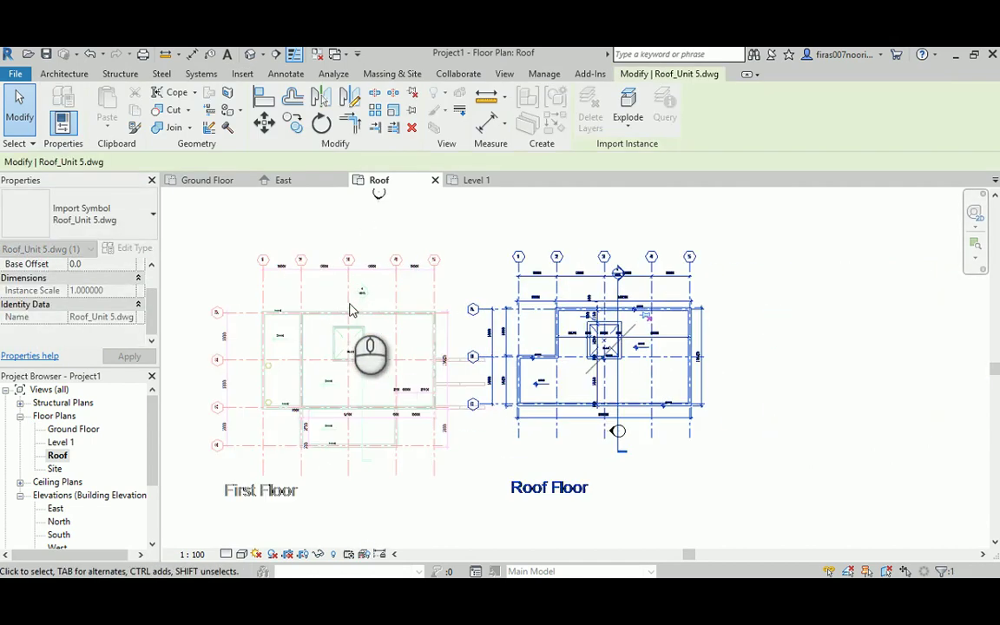
- Move the roof drawing from its grid 1/A intersection onto the matching grid intersection of the First Floor underlay, and deselect it
scroll(352, 310, up, 2)
click(264, 122)
scroll(571, 319, up, 2)
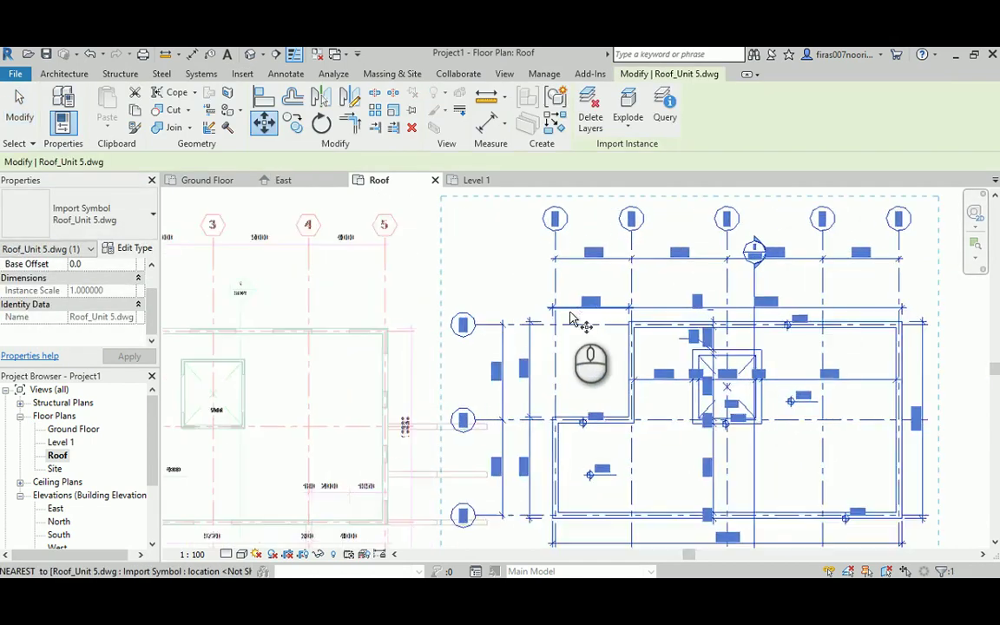
scroll(571, 319, up, 4)
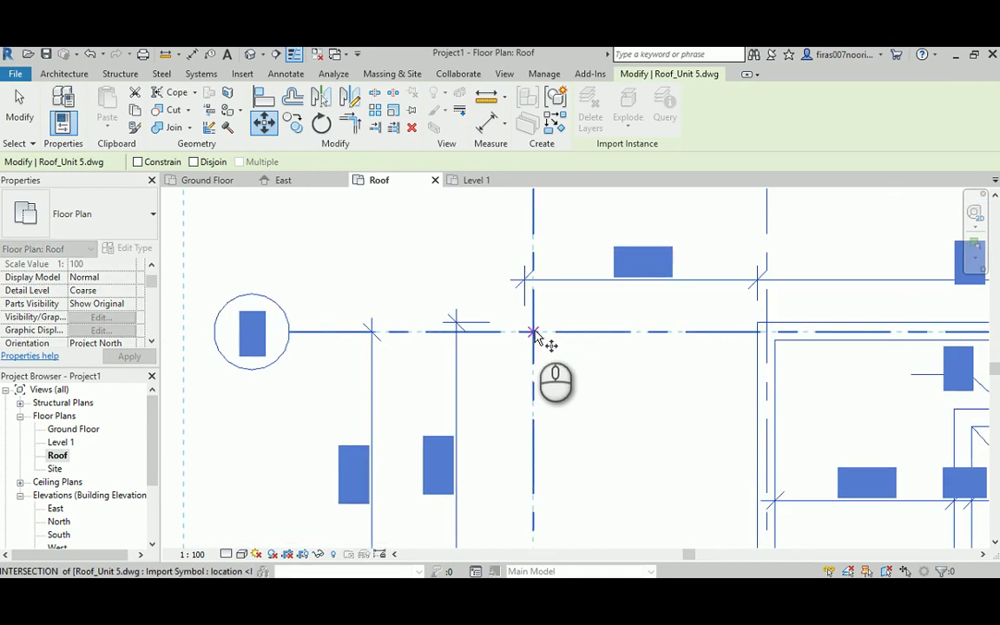
click(533, 332)
scroll(664, 350, down, 5)
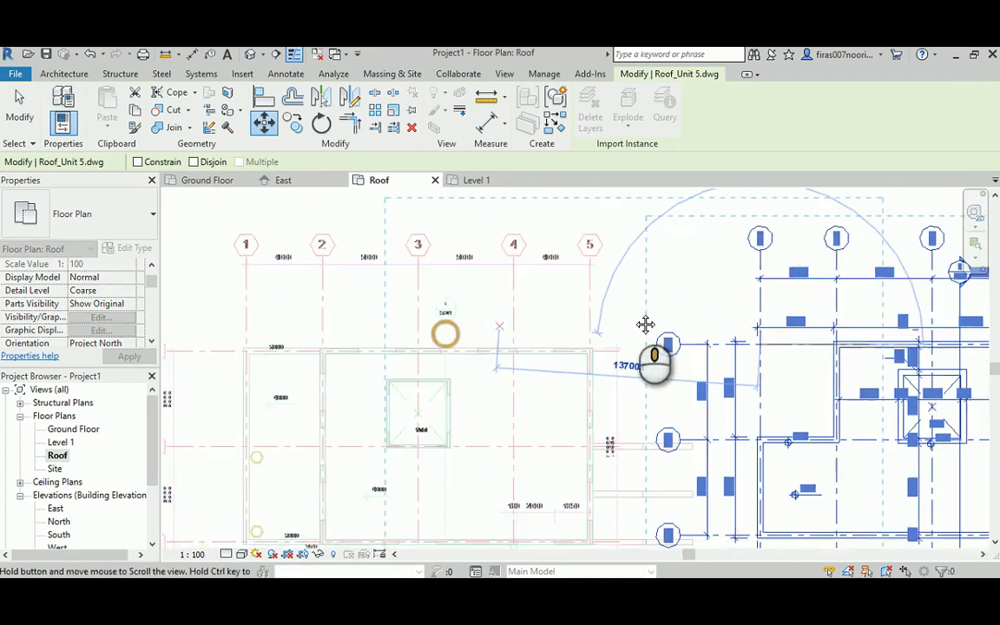
scroll(396, 358, up, 6)
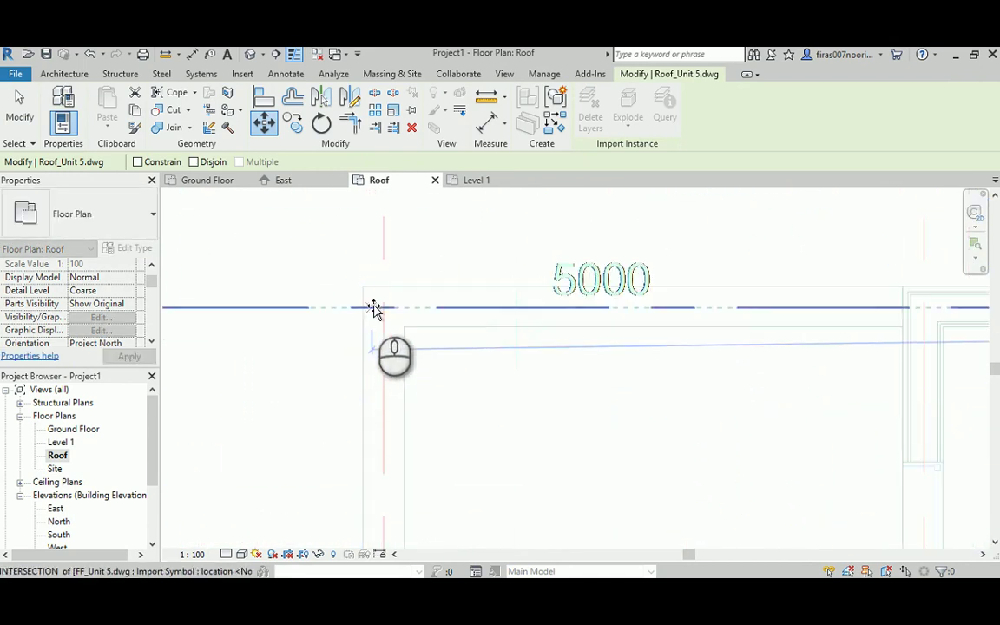
click(383, 309)
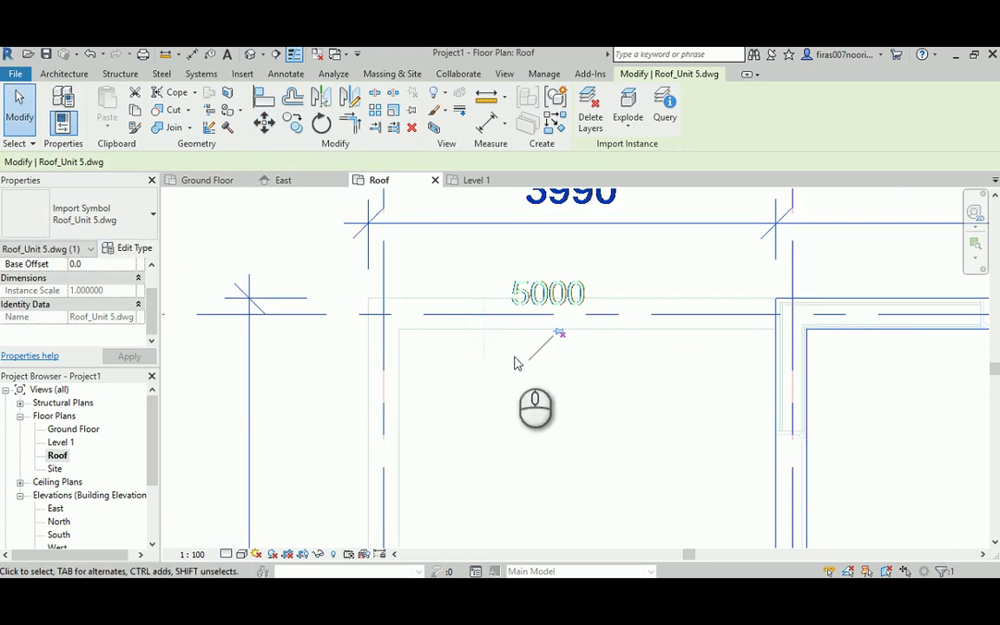
scroll(512, 361, down, 6)
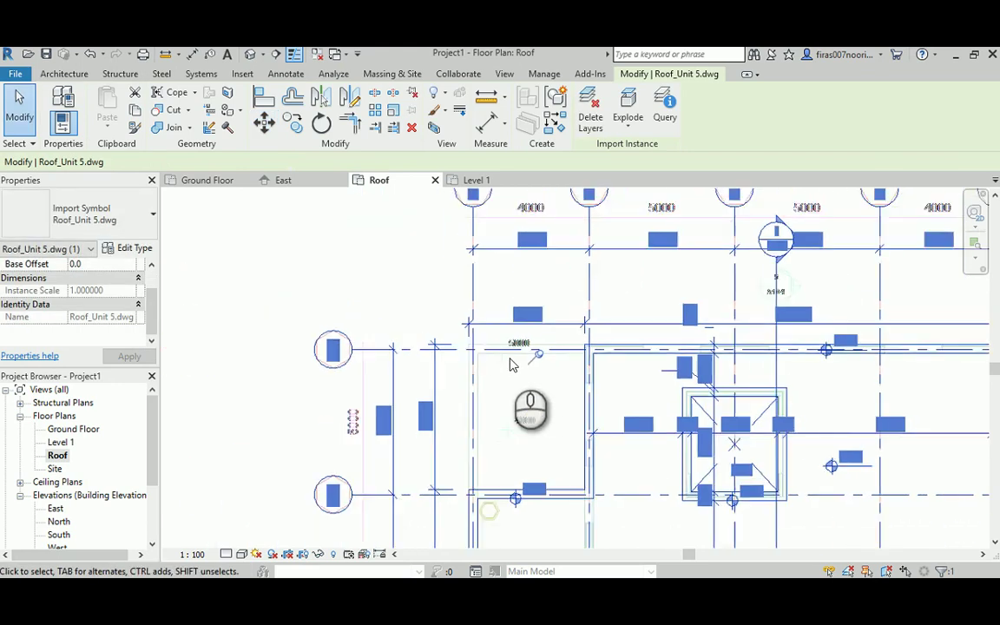
click(314, 350)
scroll(276, 305, down, 2)
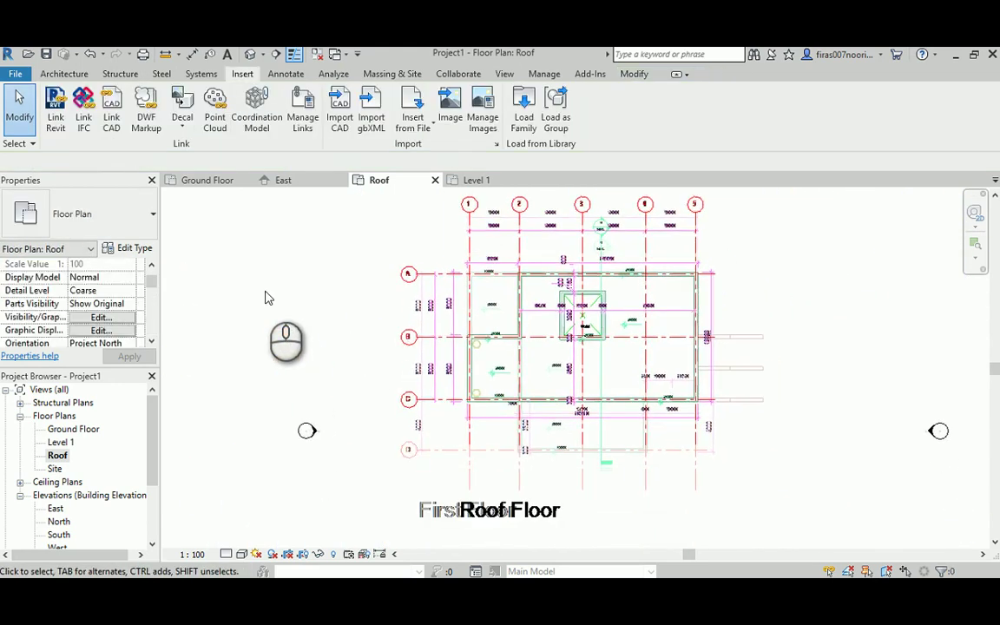
- Set the Roof plan's underlay base level to None
middle_drag(266, 289, 258, 334)
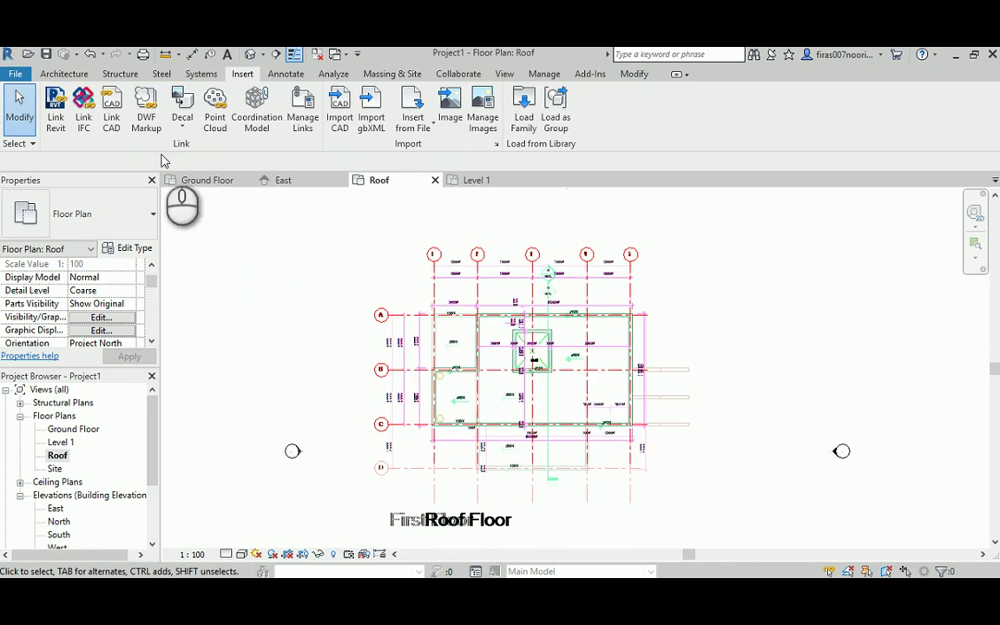
click(173, 288)
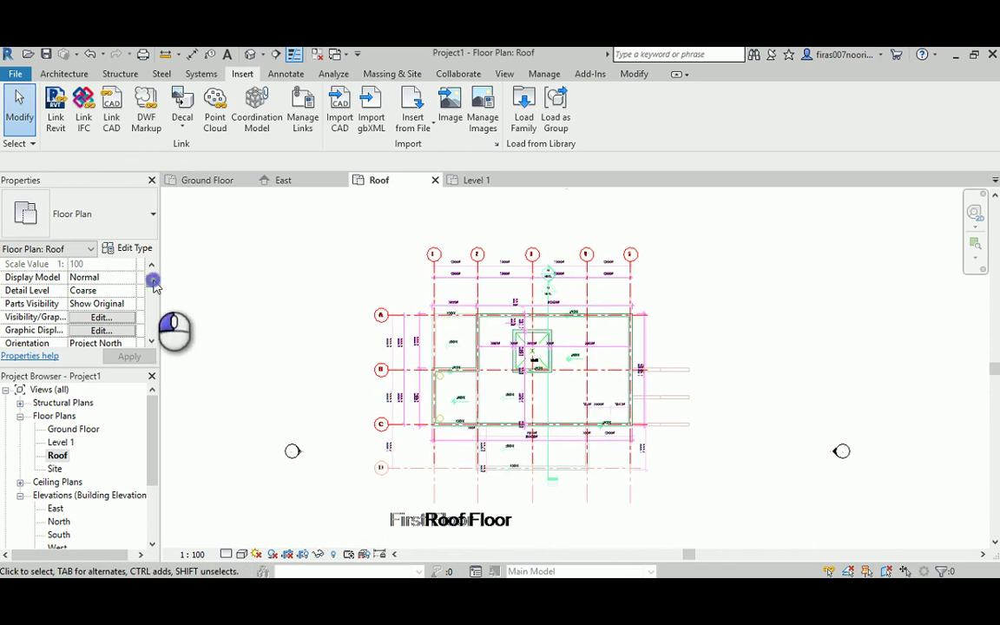
drag(153, 281, 155, 298)
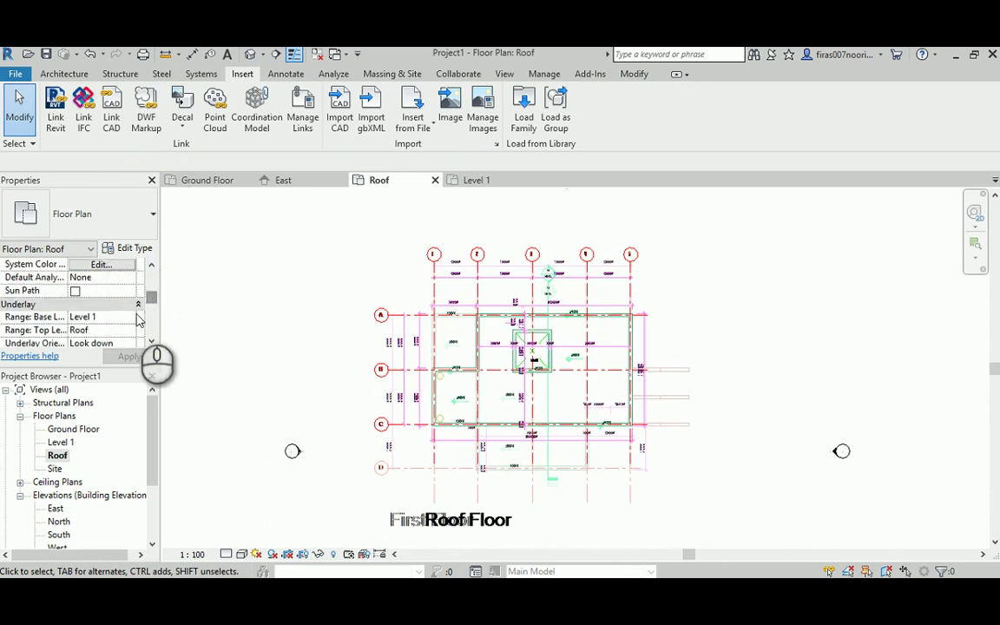
click(130, 318)
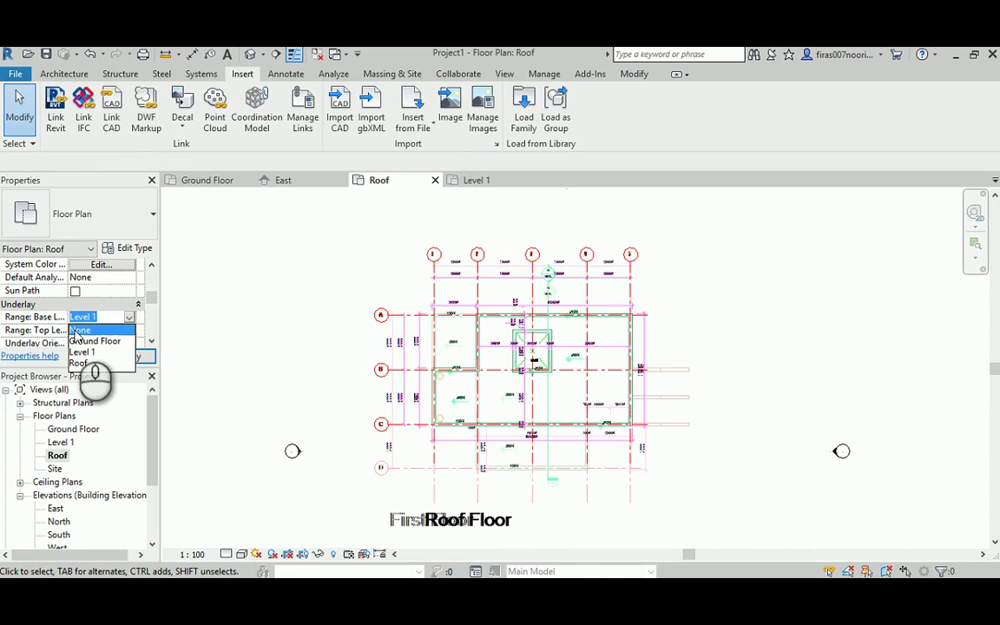
click(76, 330)
click(216, 310)
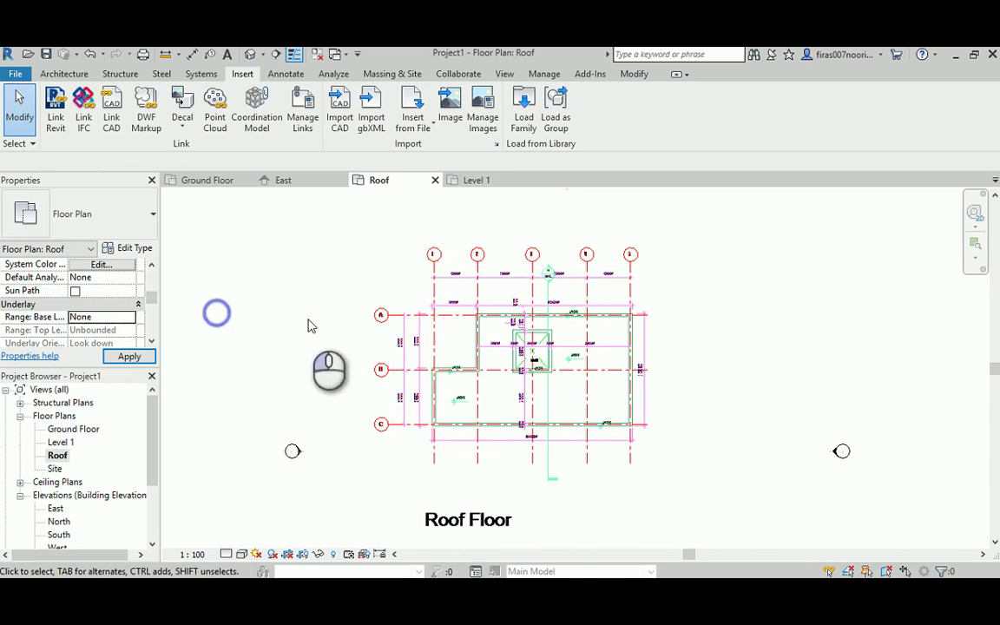
- Open the default 3D view and examine how the three imported floor drawings stack on the Ground Floor, Level 1 and Roof levels
click(249, 57)
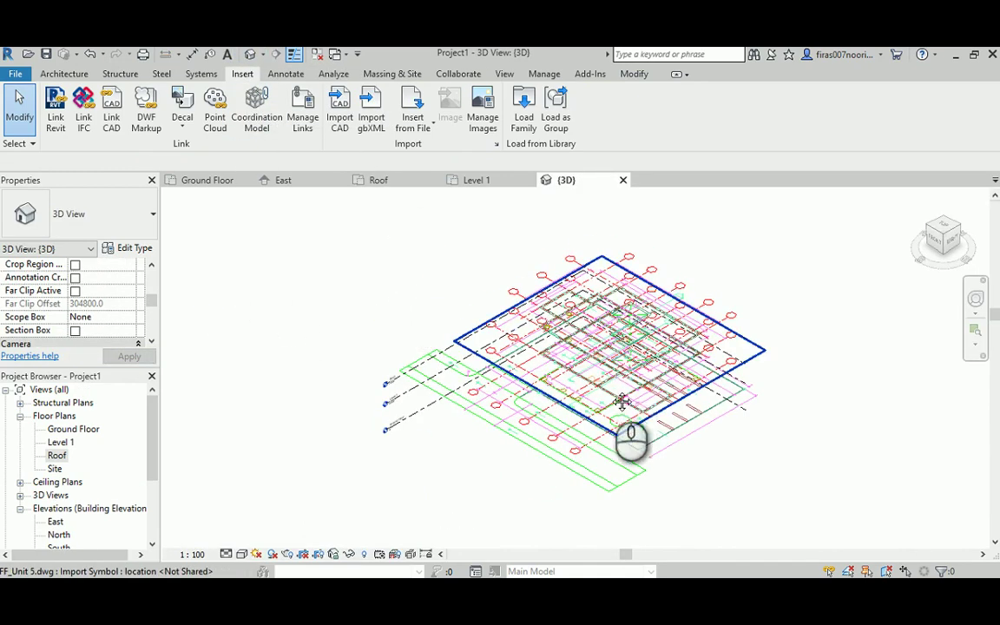
shift+middle_drag(613, 389, 577, 395)
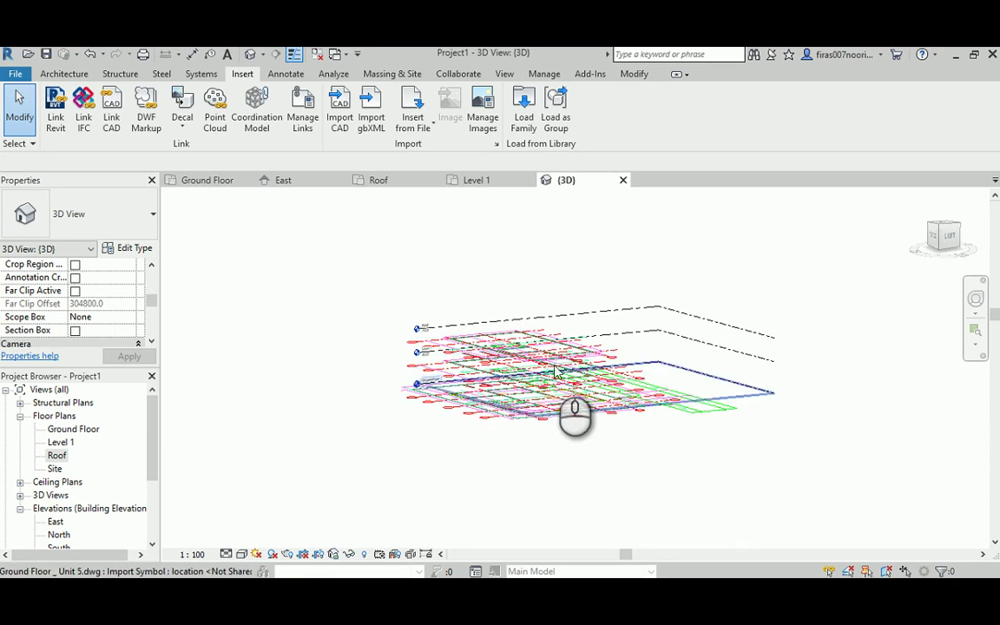
shift+middle_drag(553, 370, 581, 380)
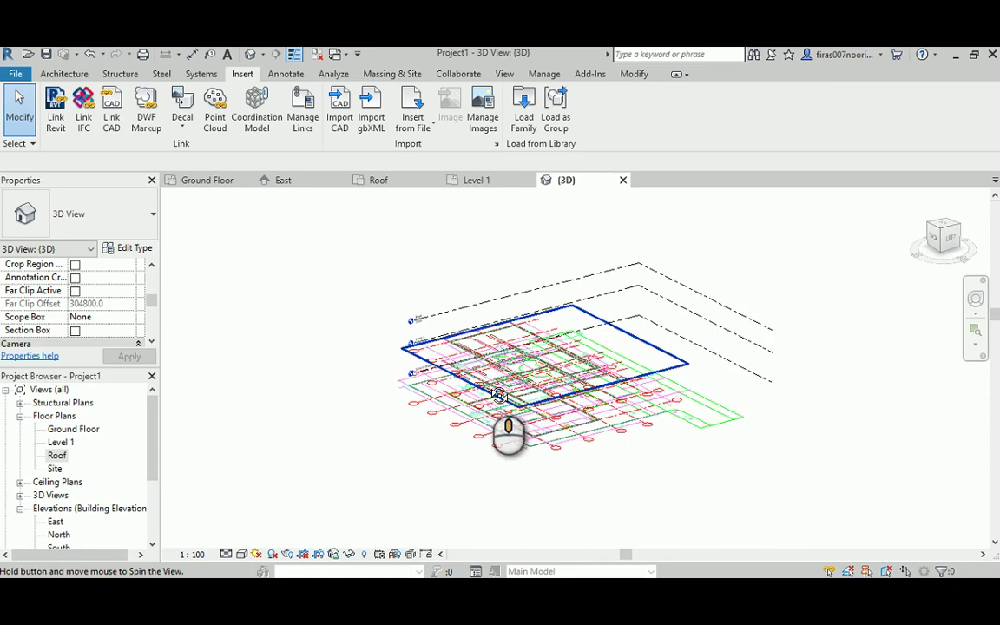
scroll(497, 395, up, 5)
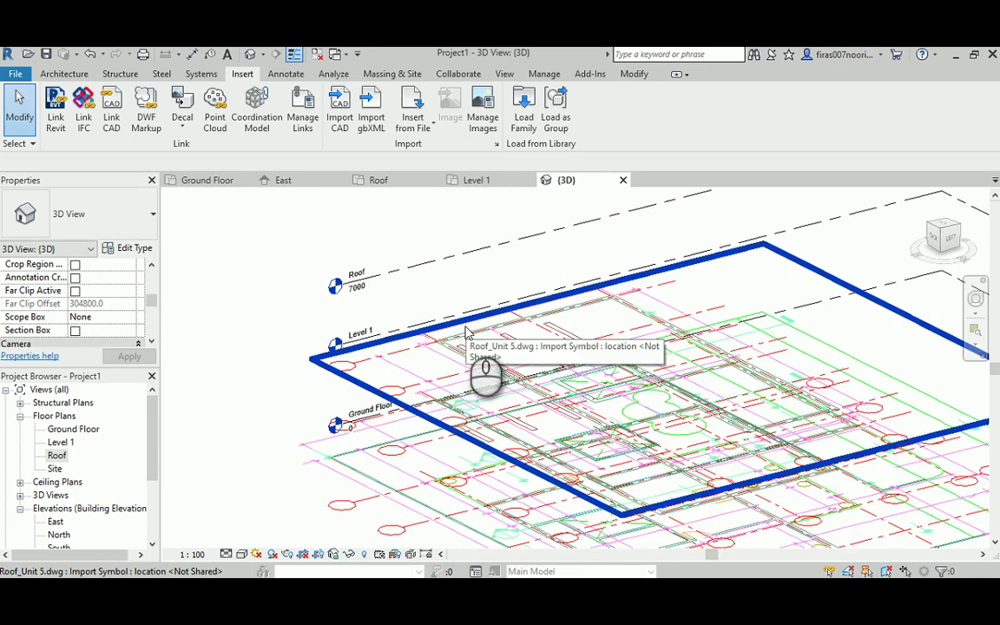
middle_drag(473, 331, 579, 344)
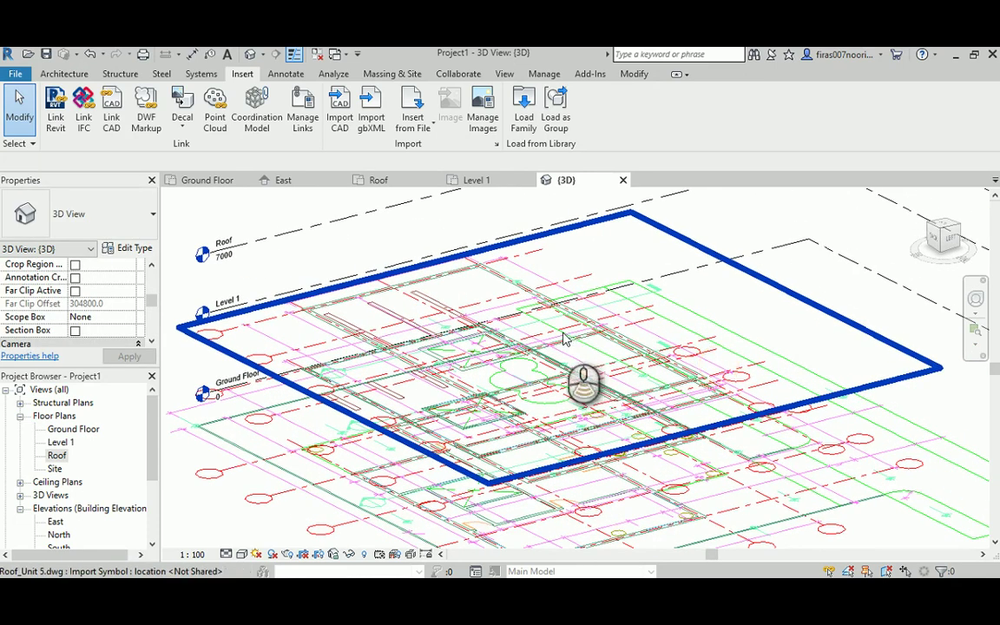
scroll(564, 339, down, 3)
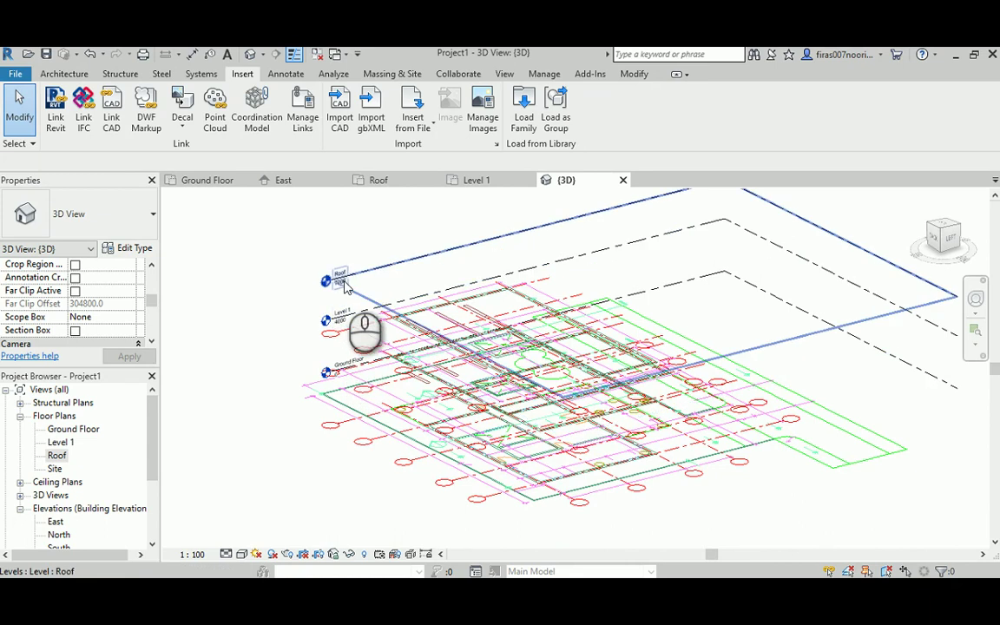
shift+middle_drag(297, 335, 511, 404)
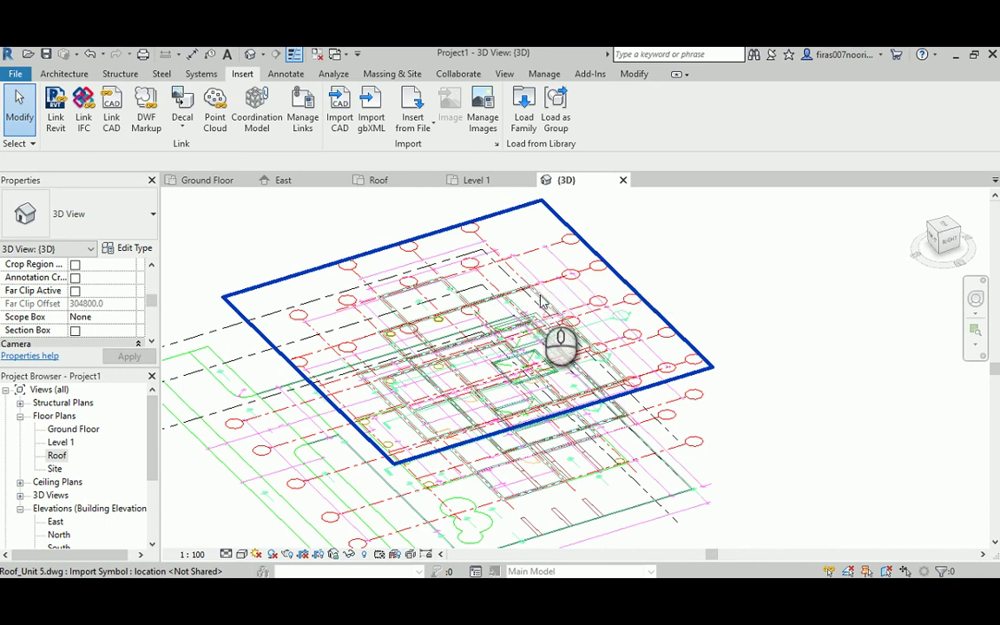
middle_drag(768, 330, 798, 373)
scroll(789, 367, down, 1)
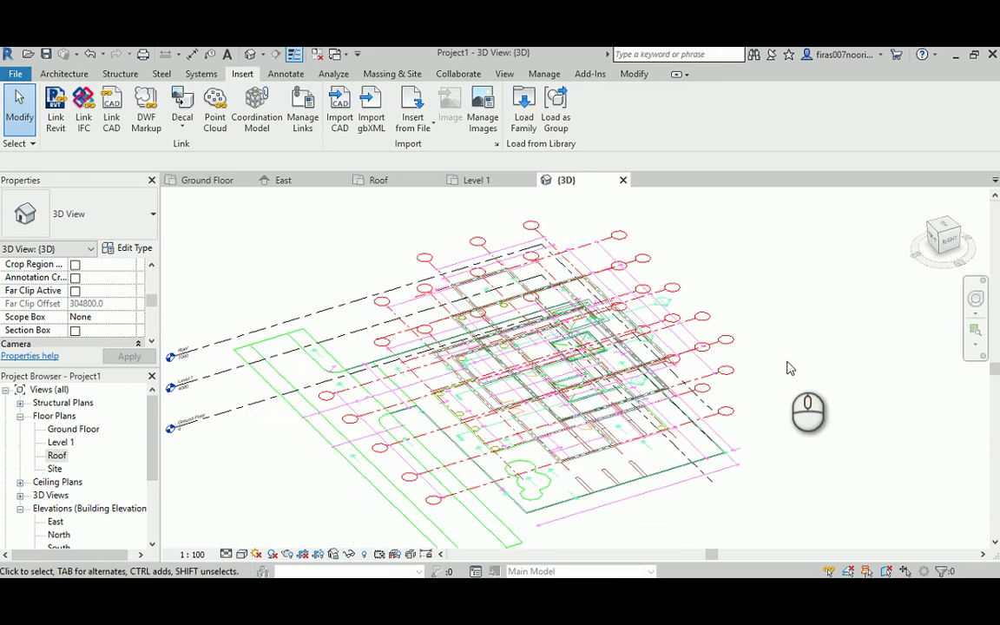
middle_drag(784, 373, 792, 395)
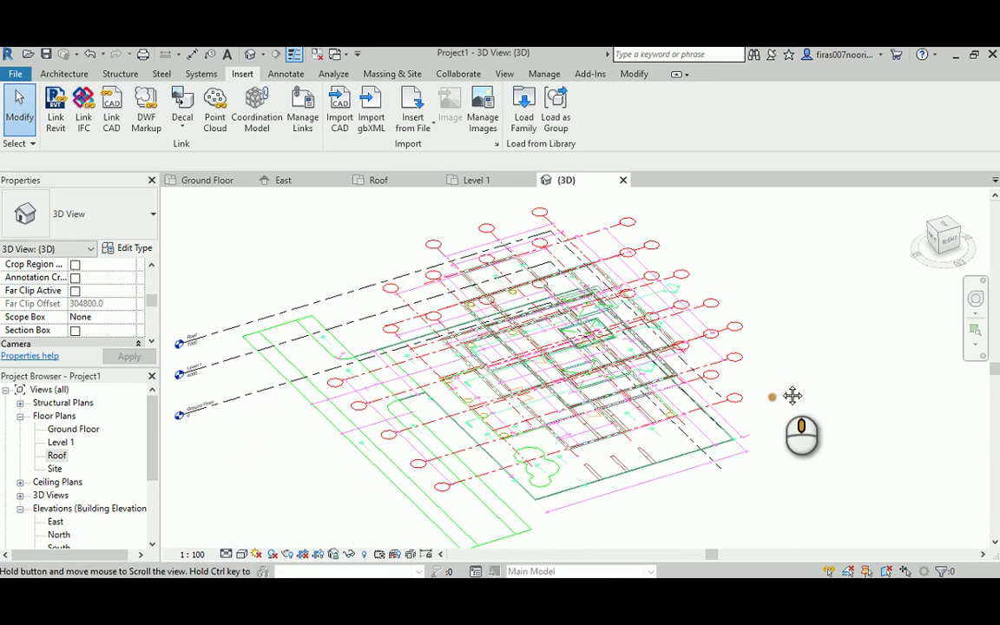